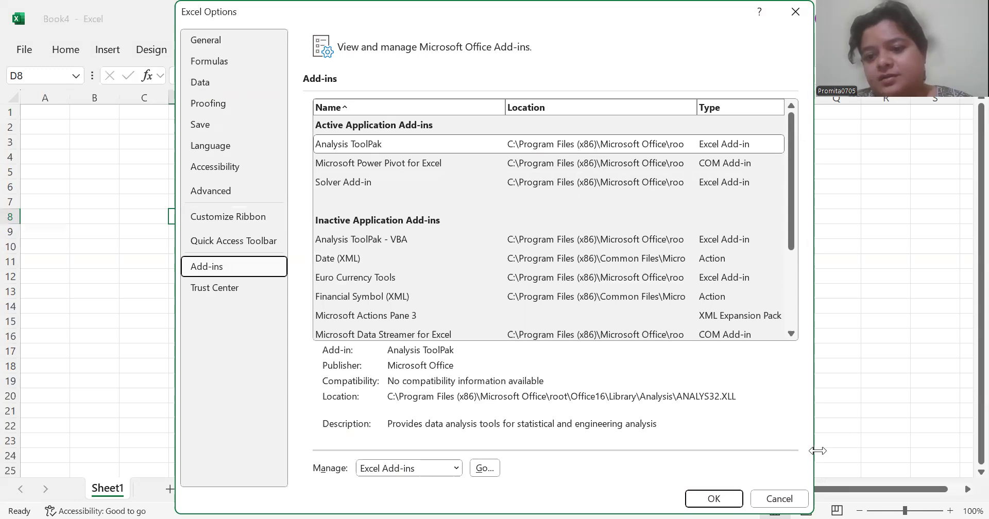
Shrink and move the options dialog aside, choose COM Add-ins as the add-in type to manage, and accept the options
drag(817, 451, 642, 448)
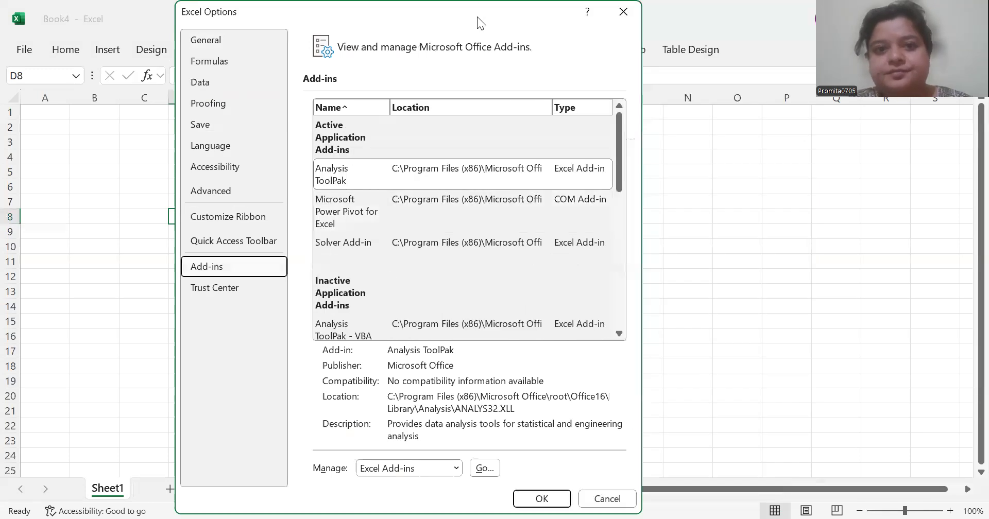
drag(477, 16, 772, 16)
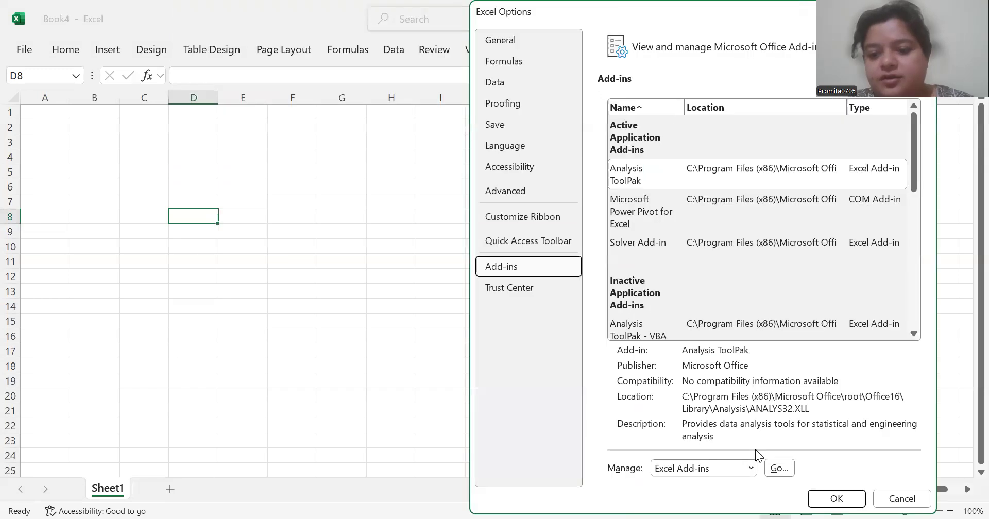
click(749, 469)
click(750, 468)
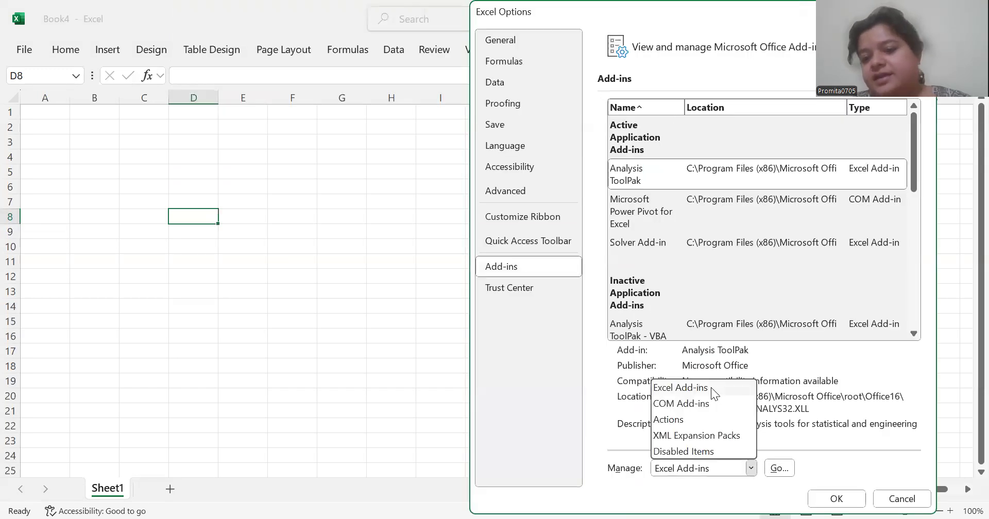
click(710, 405)
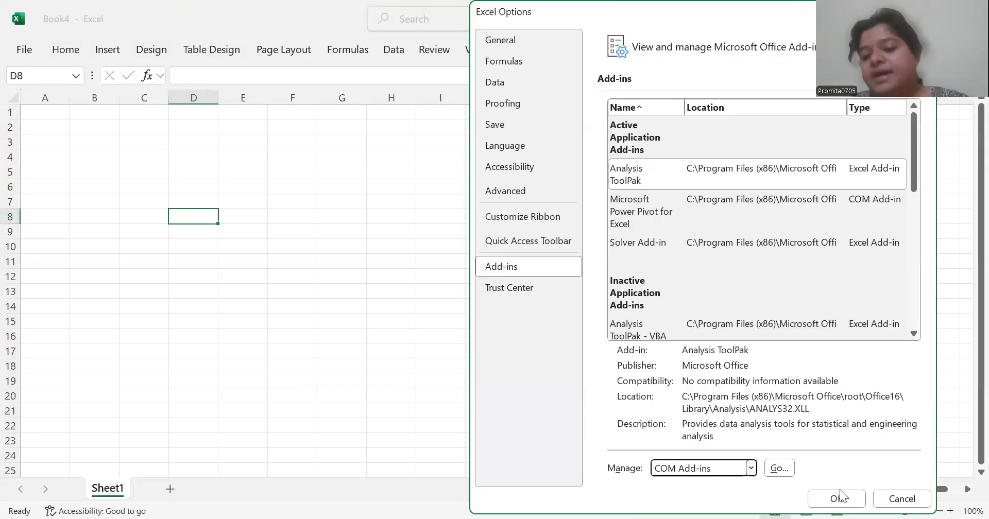
click(835, 499)
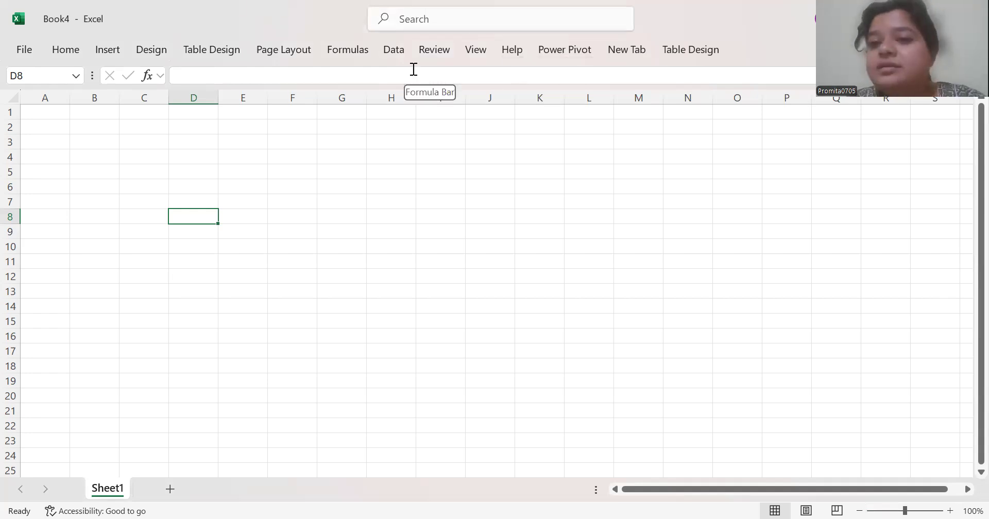
Connect to the web page List_of_Indian_states_and_union_territories_by_Human_Development_Index as a data source by its copied URL
click(400, 51)
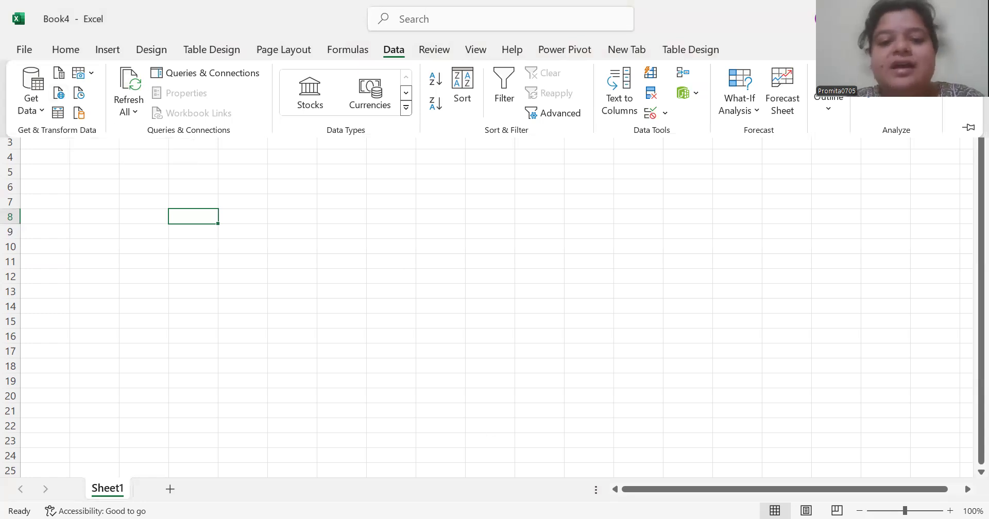
key(alt+Tab)
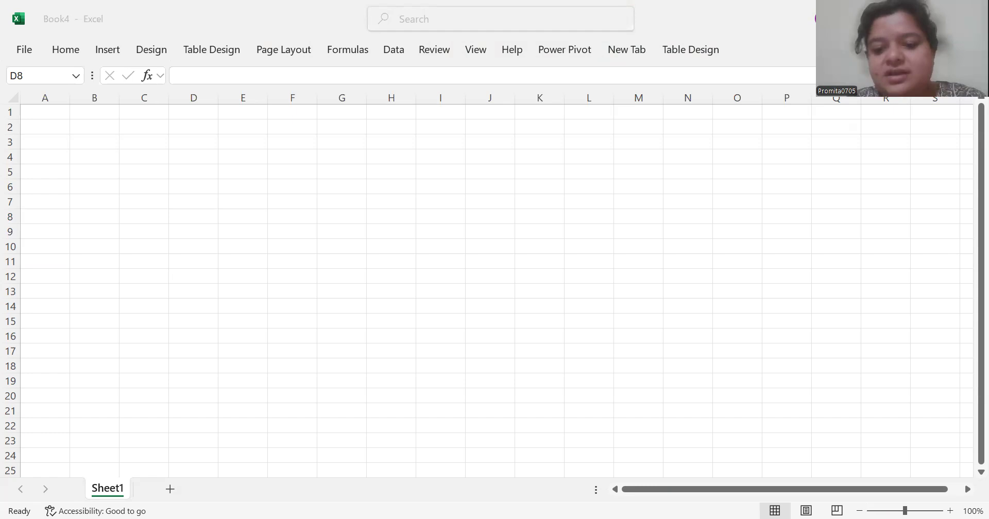
click(620, 306)
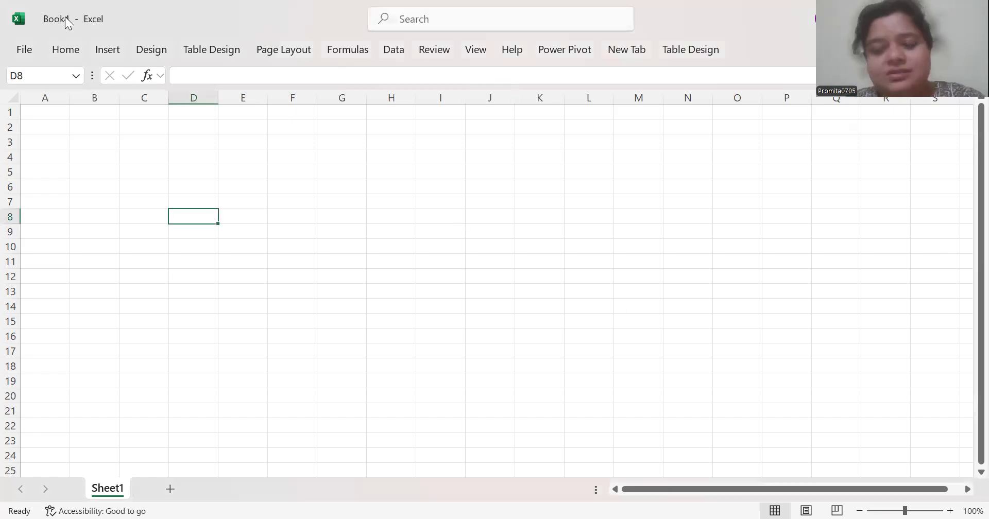
click(403, 50)
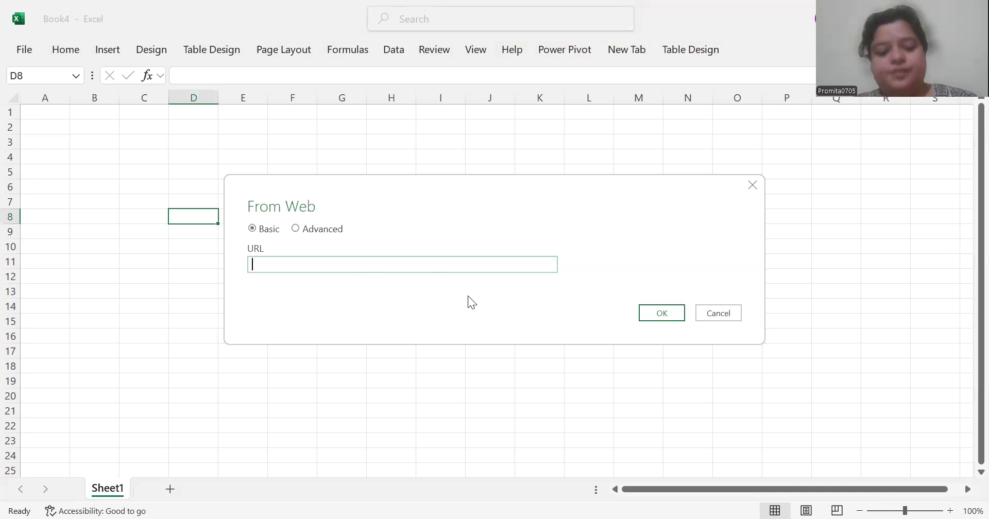
key(ctrl+v)
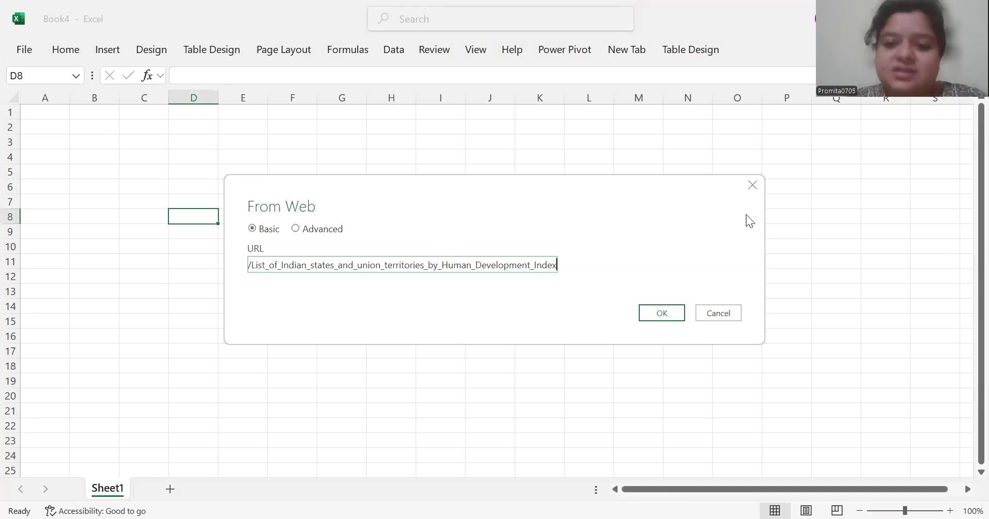
click(675, 312)
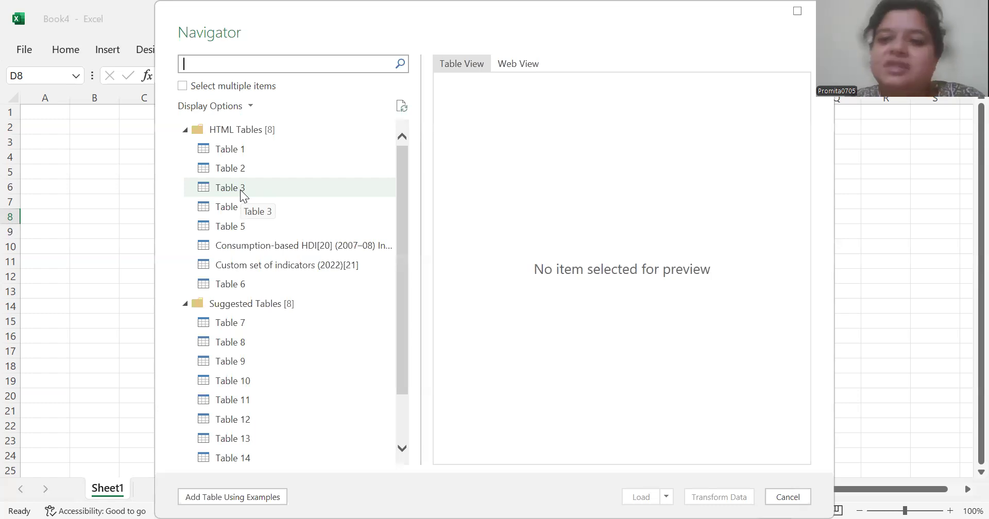
Preview Table 1 and Table 2, then load the Consumption-based HDI (2007–08) table into the workbook
click(238, 153)
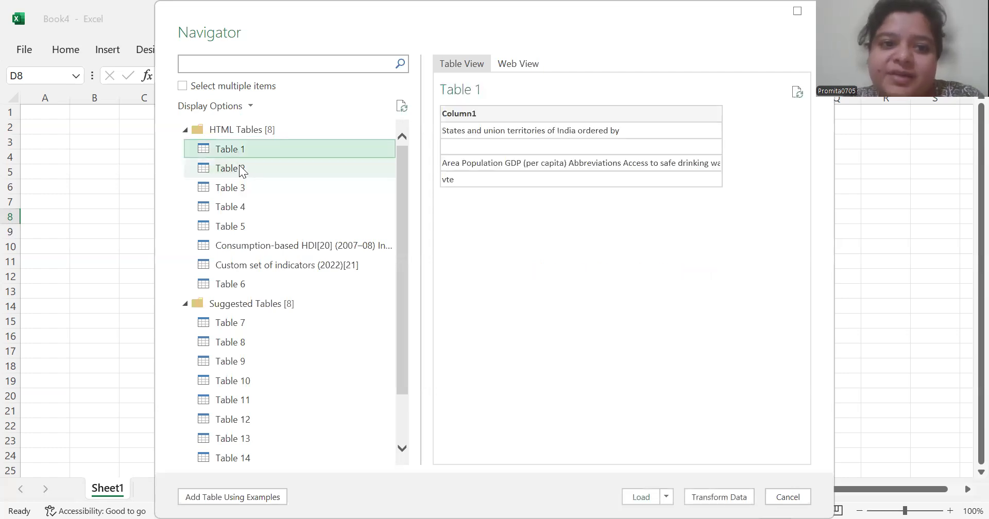
click(240, 171)
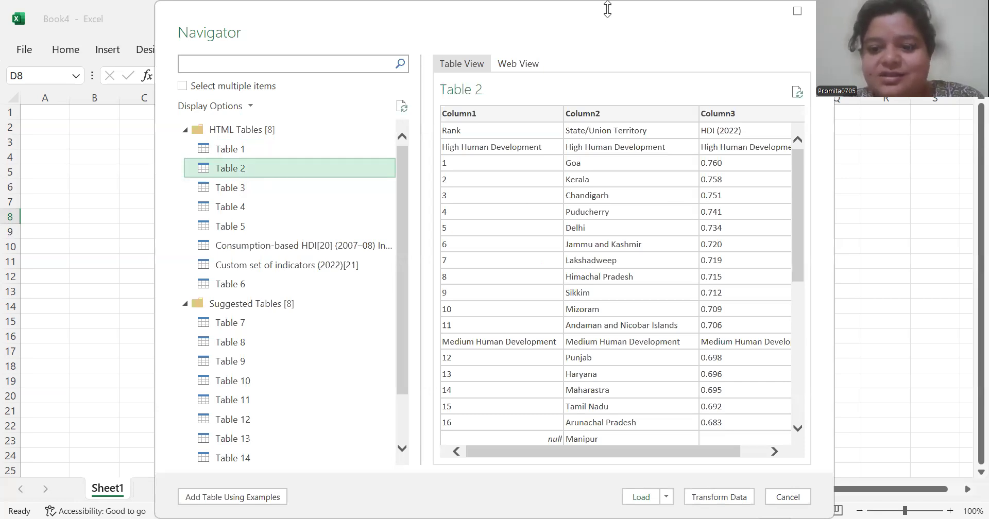
click(278, 249)
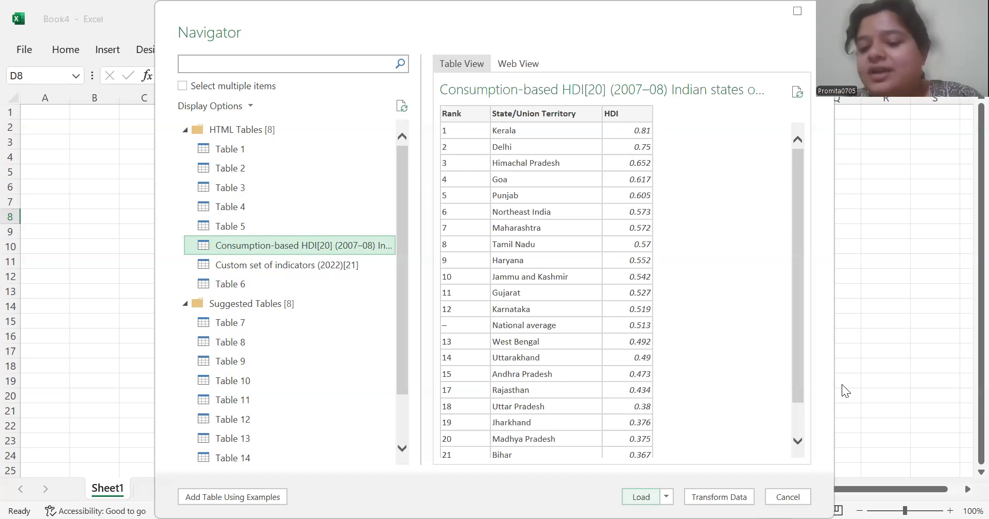
key(Return)
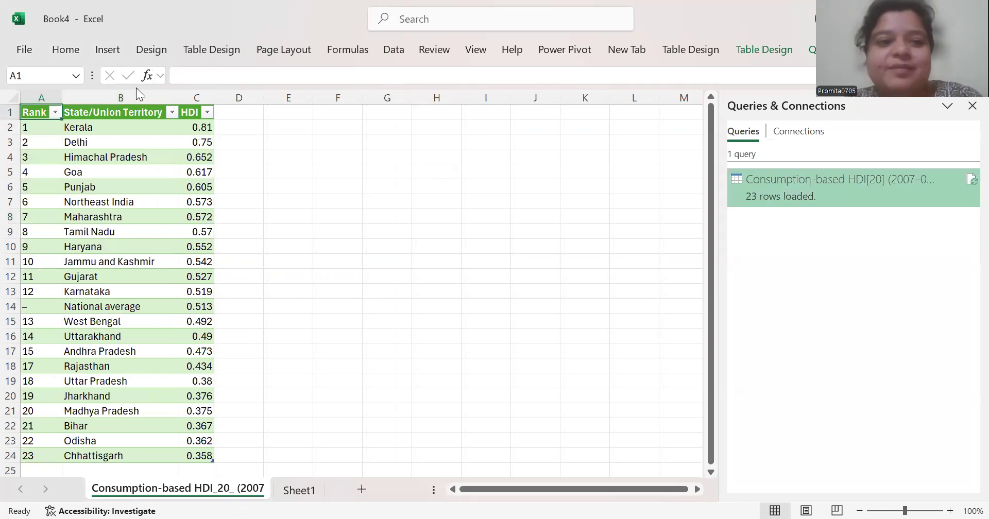
Examine the sort and filter options of the State/Union Territory and HDI columns without applying any
click(172, 111)
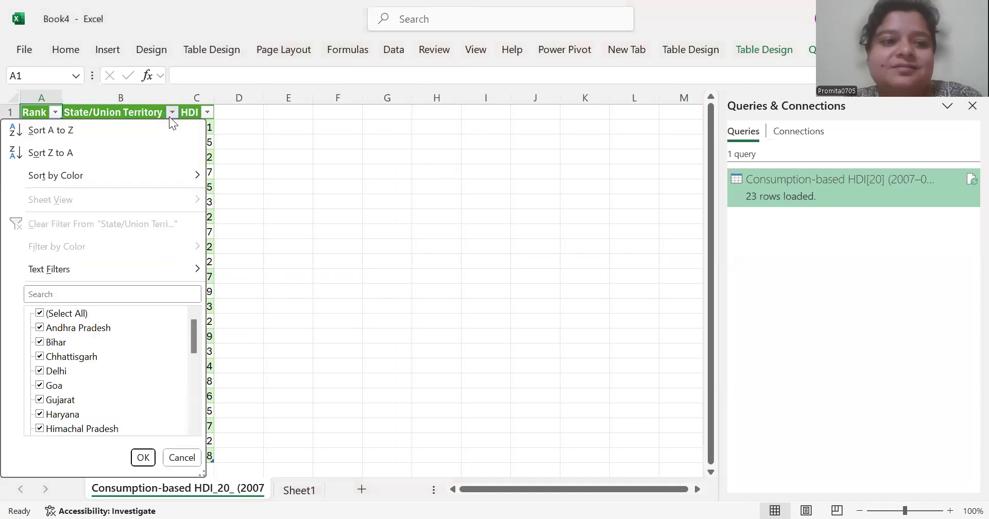
click(430, 222)
click(208, 115)
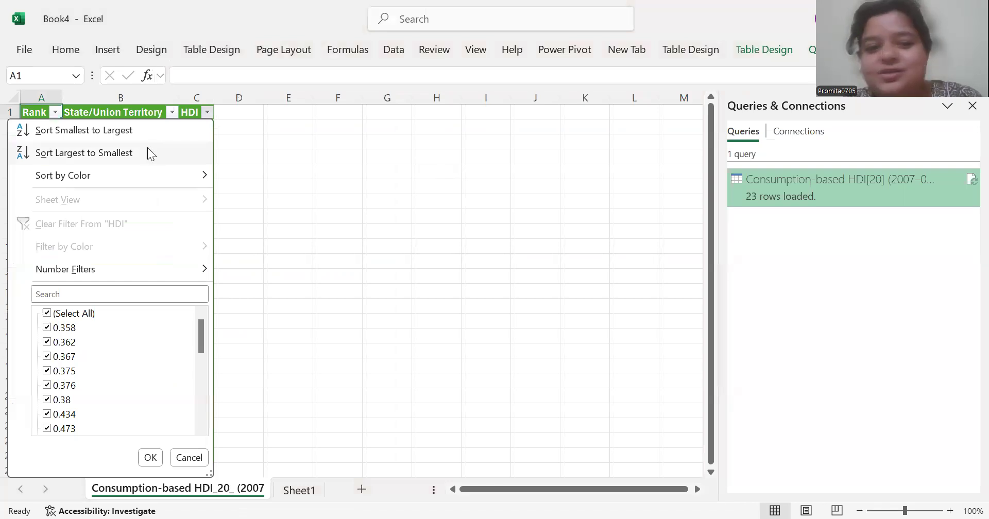
click(445, 234)
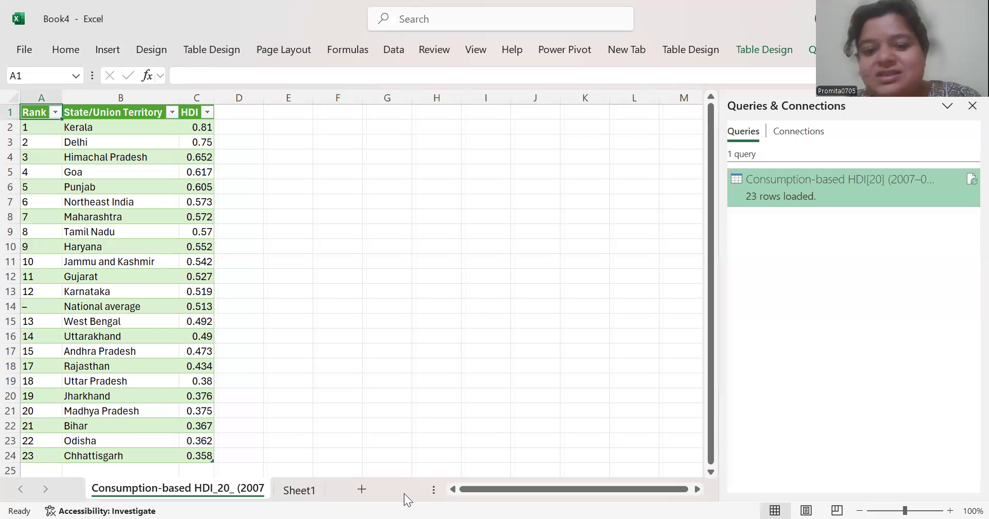
From Sheet1, connect to the same web page again and open its Consumption-based HDI (2007–08) table in Power Query Editor
click(298, 487)
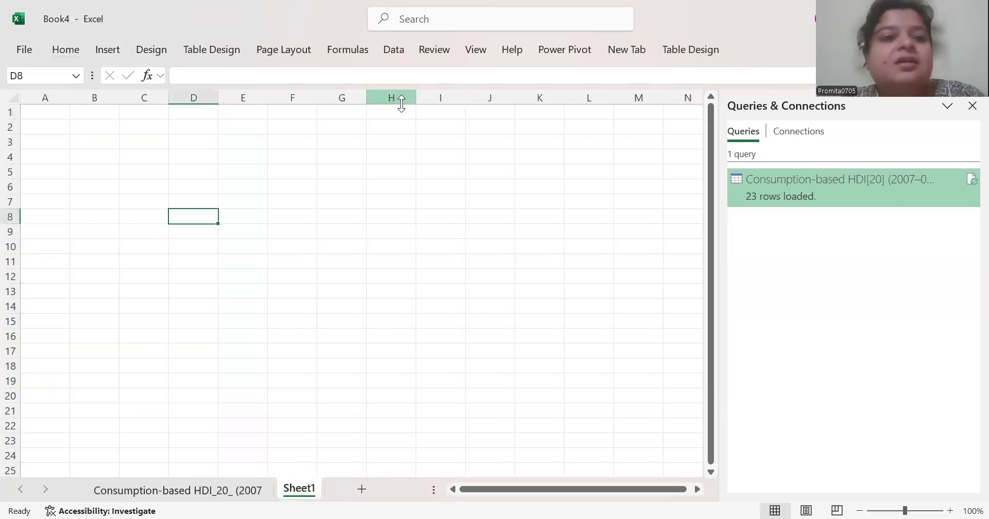
click(394, 50)
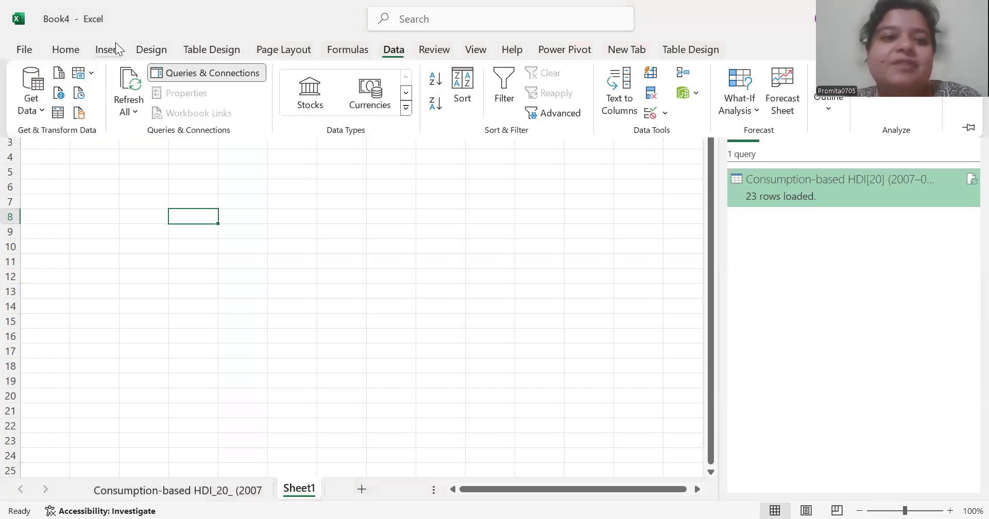
click(58, 96)
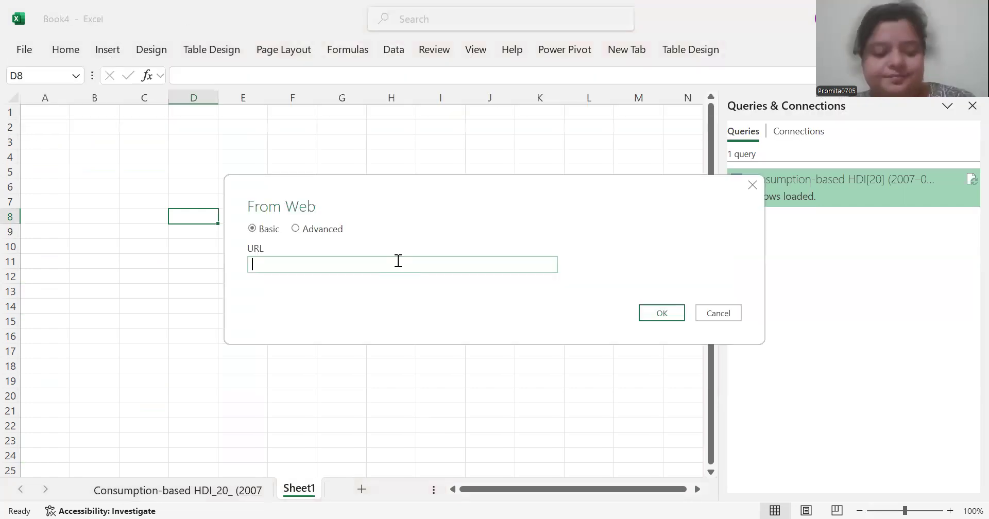
text(https://en.wikipedia.org/wiki/List_of_Indian_states_and_union_territories_by_Human_Development_Index)
click(659, 313)
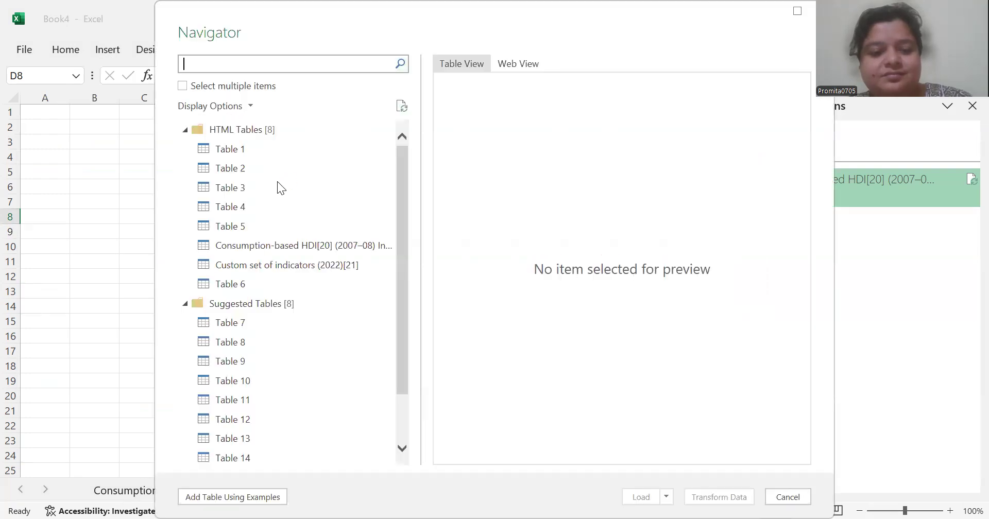
click(273, 253)
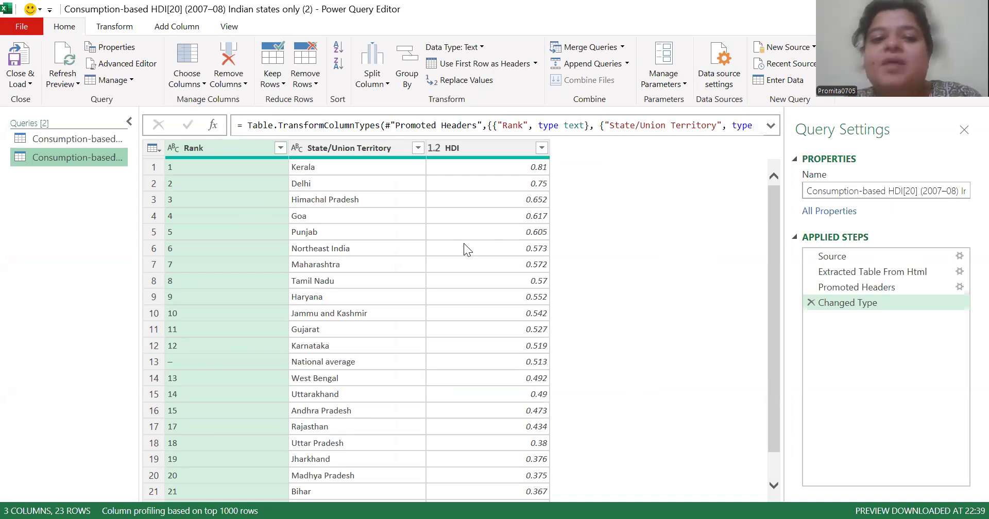
Examine the Rank, State/Union Territory and HDI columns of the second query and their data types
click(234, 188)
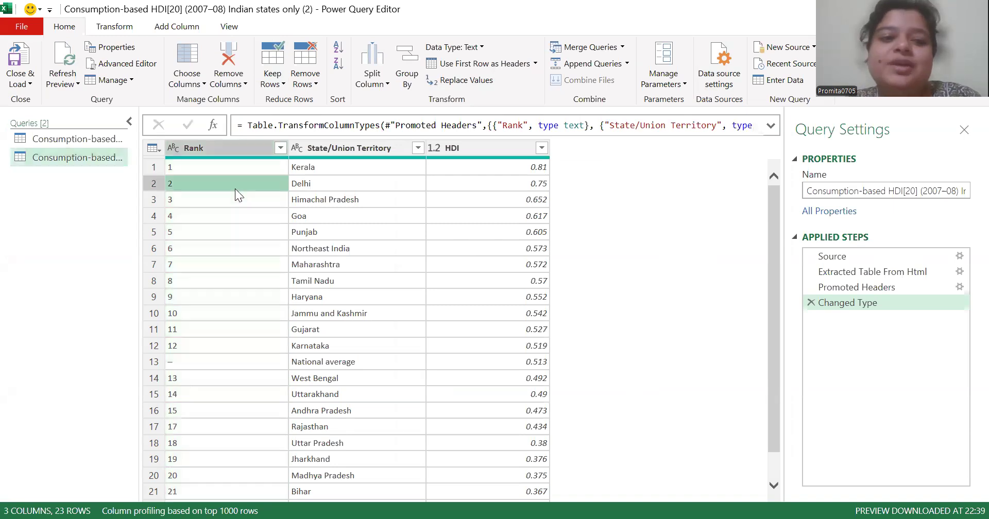
click(294, 172)
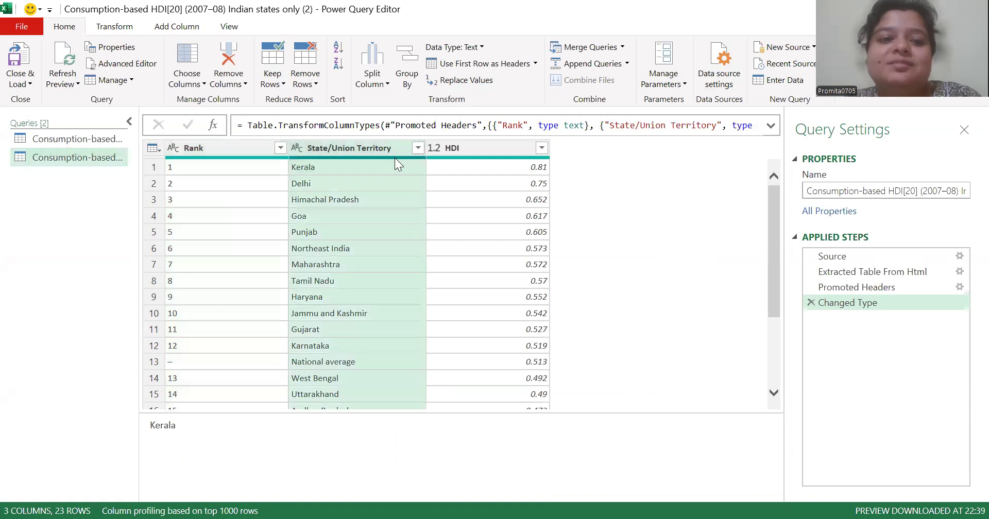
click(230, 148)
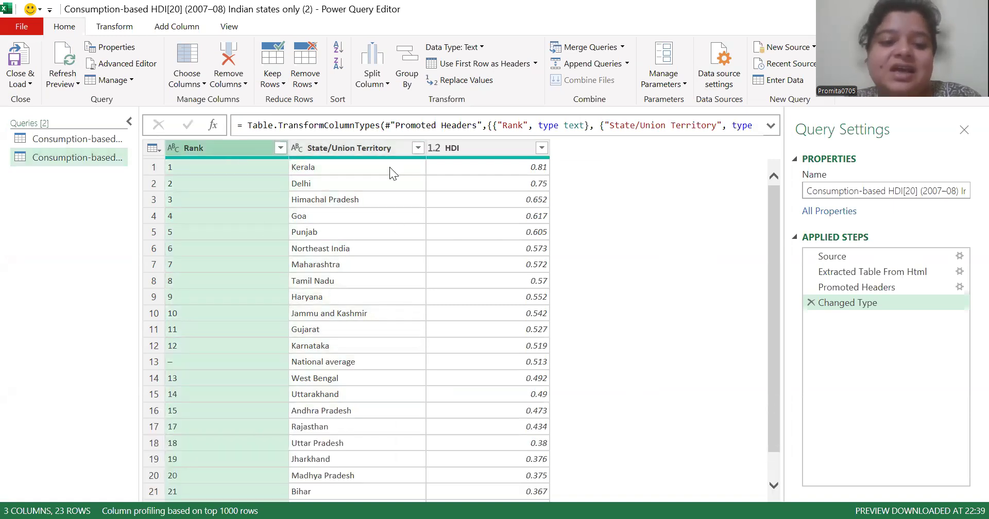
click(406, 146)
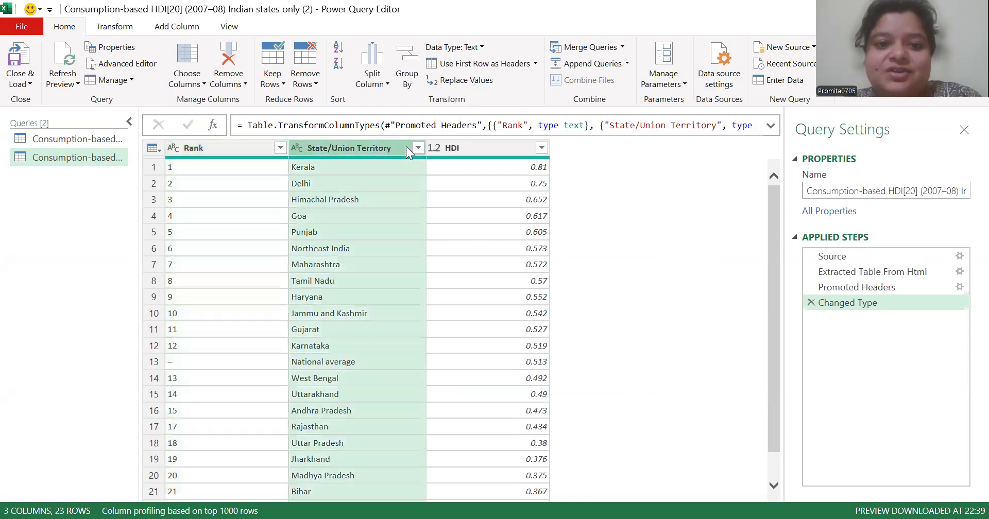
click(491, 347)
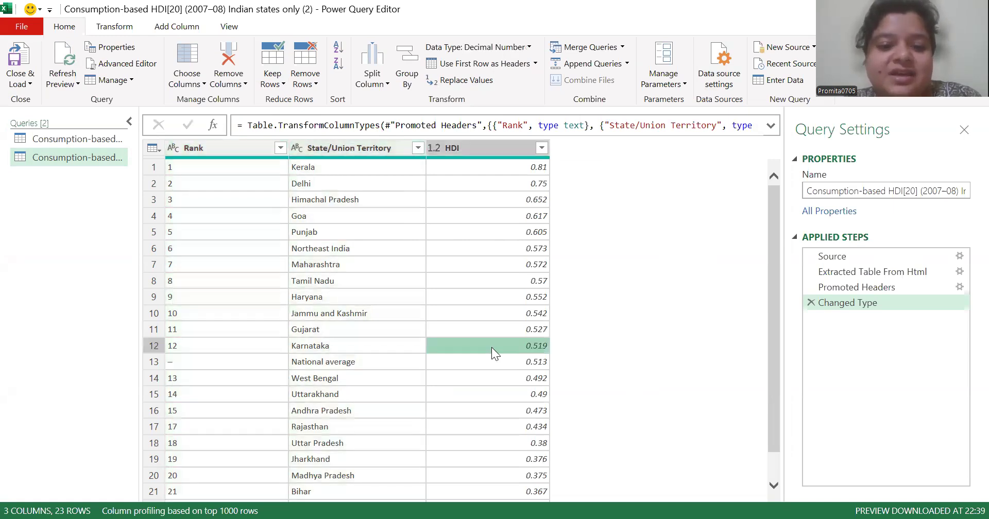
Inspect the National average row, checking its individual cells and the commands available for its Rank value
click(154, 362)
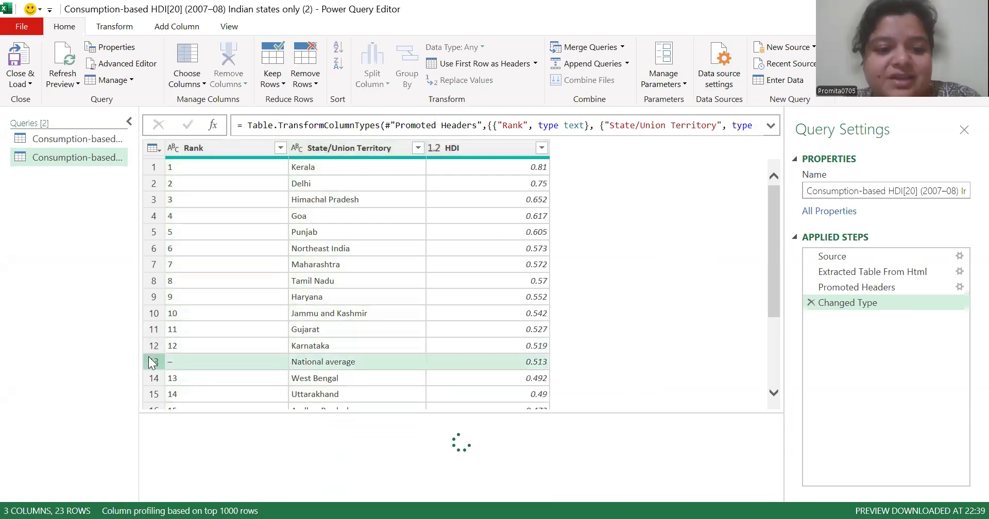
right_click(239, 362)
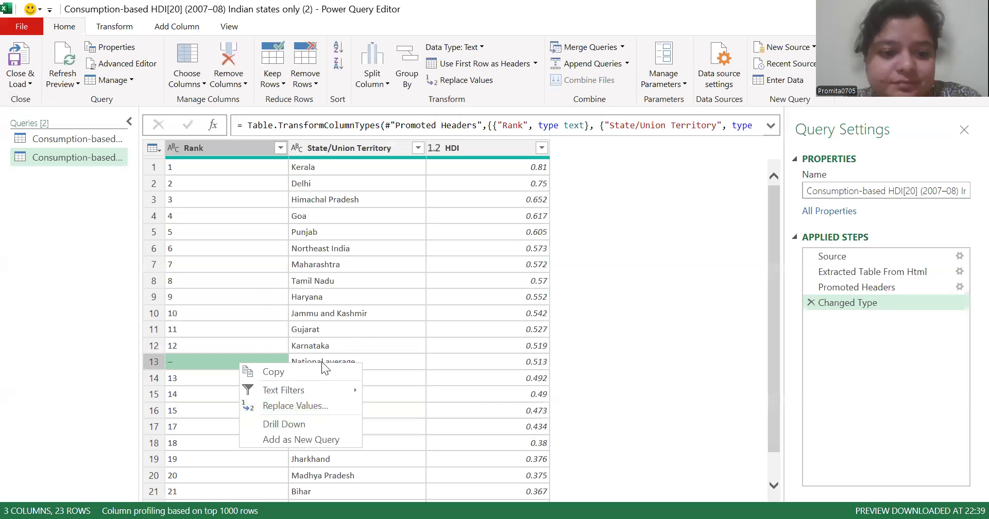
click(470, 360)
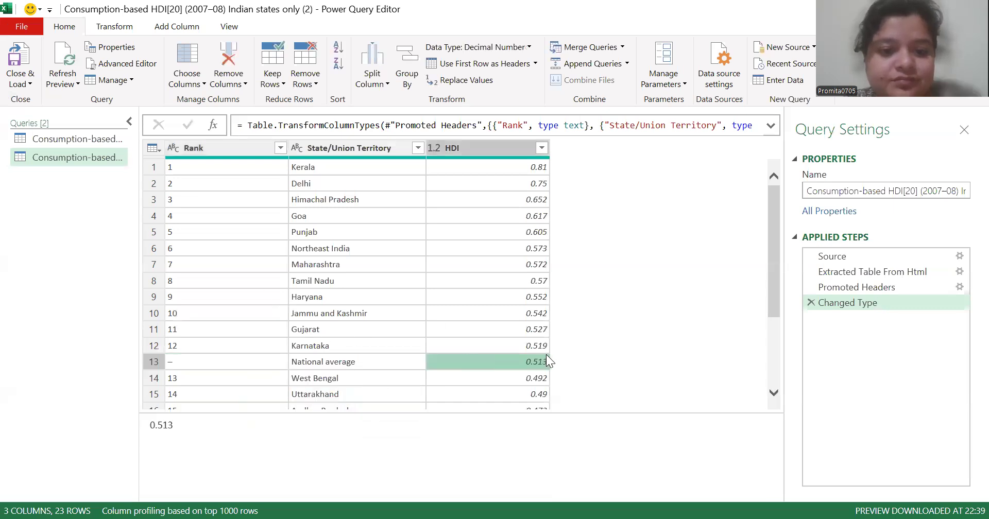
click(259, 371)
click(239, 367)
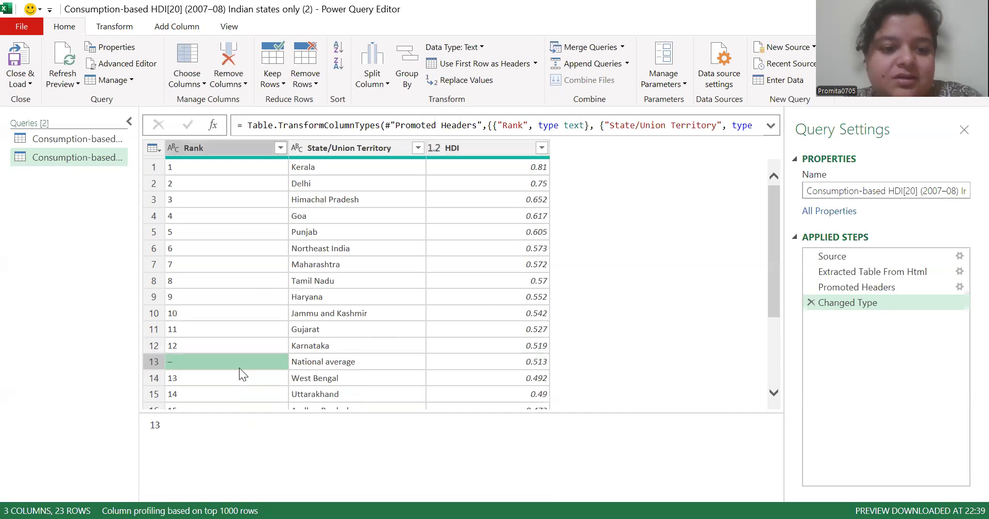
click(353, 361)
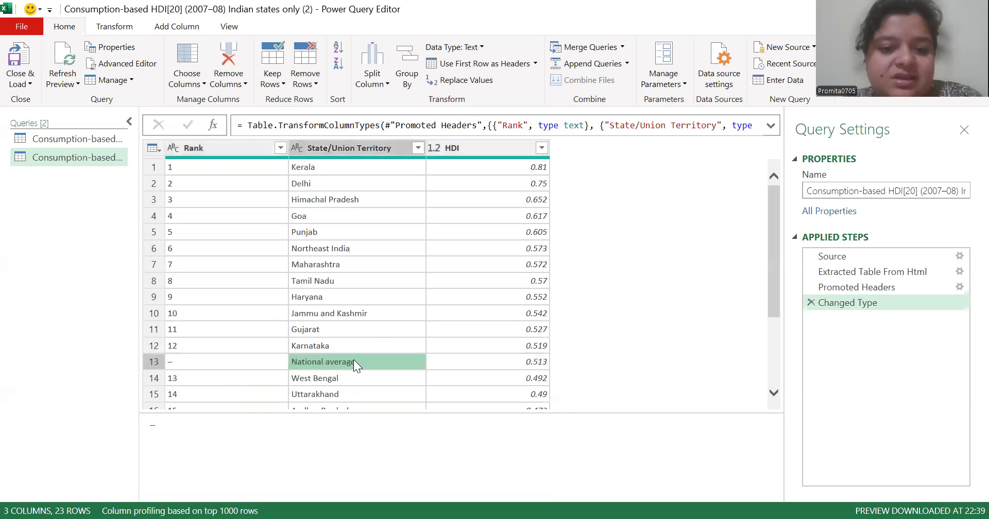
click(227, 389)
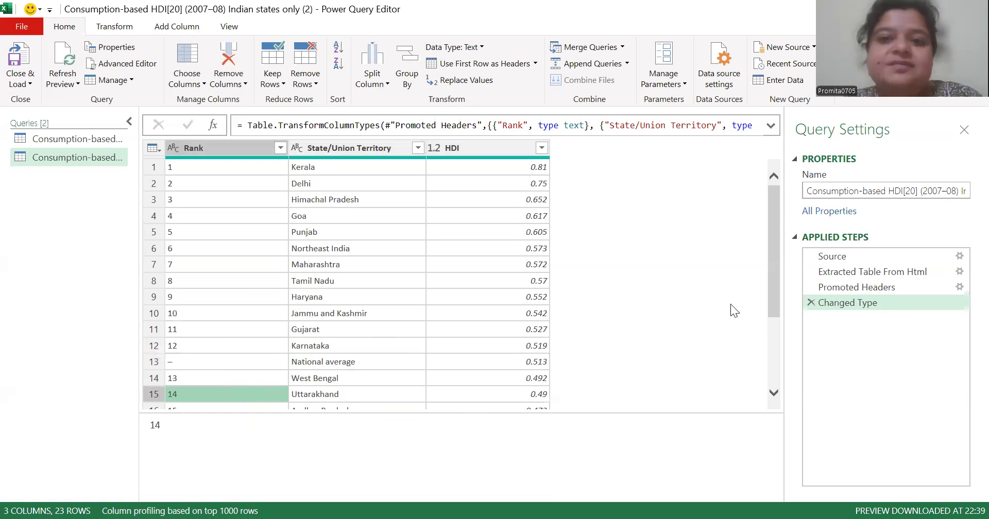
click(151, 361)
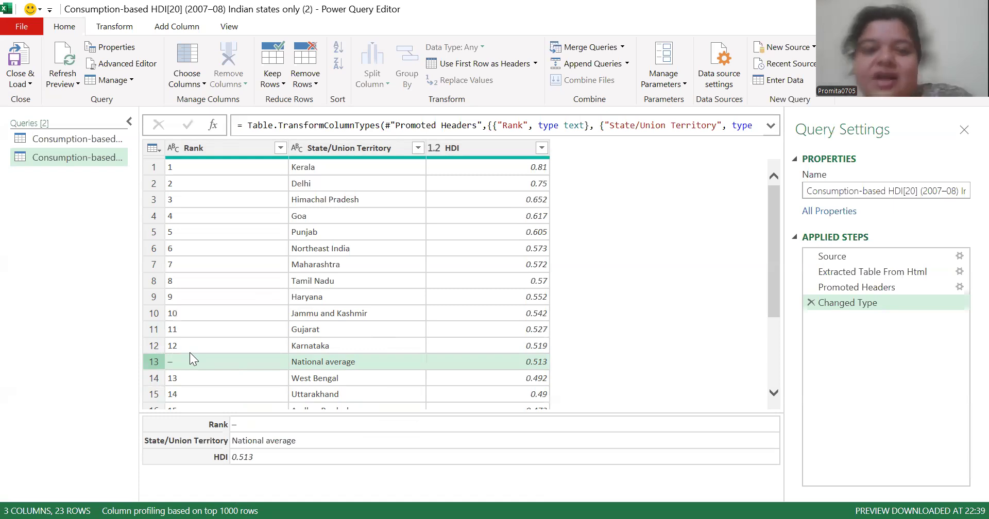
With the National average row selected, remove the blank rows from the second query's table
click(157, 345)
click(153, 361)
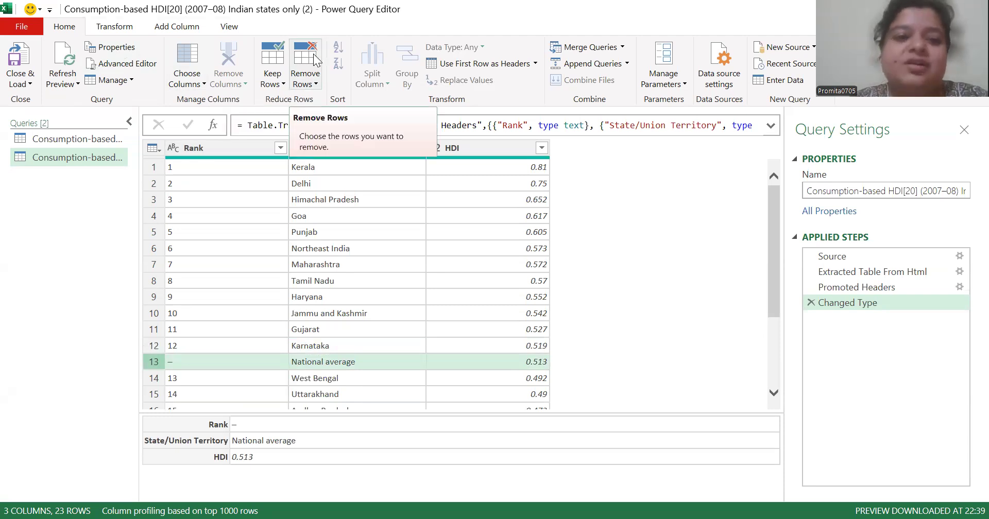
click(306, 67)
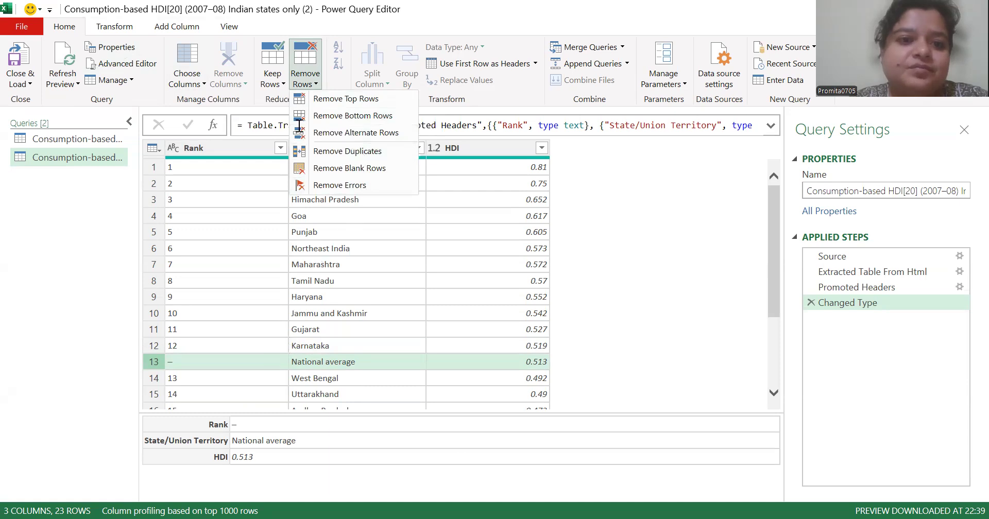
click(305, 57)
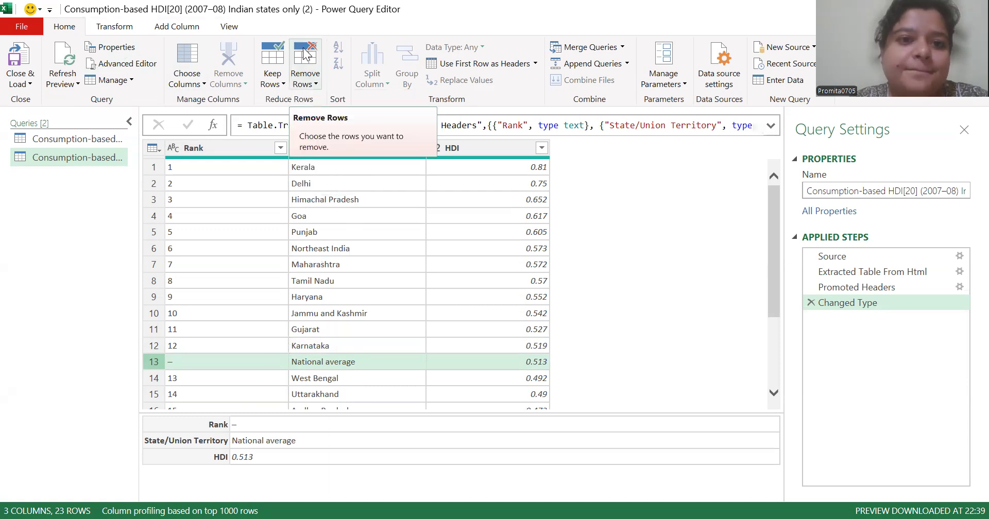
click(307, 82)
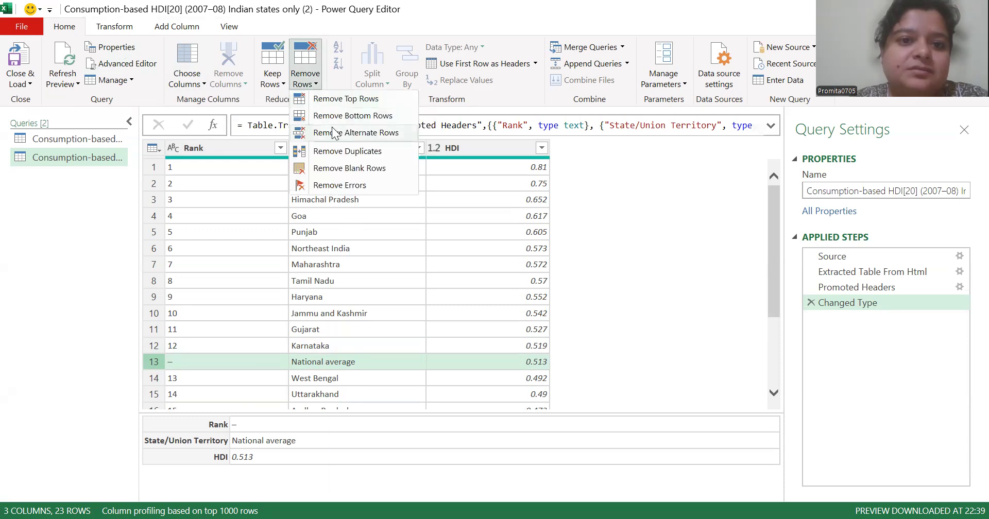
click(345, 171)
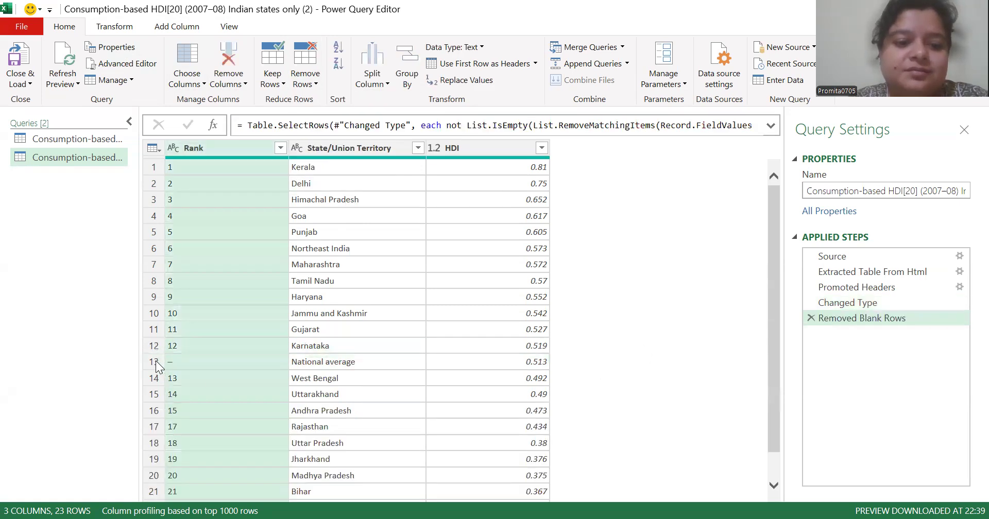
Try removing blank rows again from the National average row's Rank cell, and delete the repeated applied step
click(154, 362)
click(180, 363)
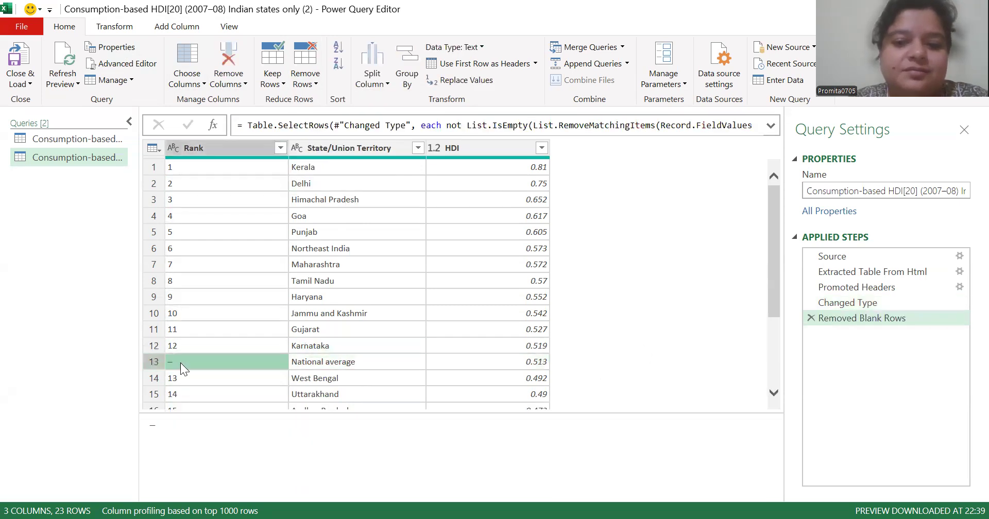
click(313, 86)
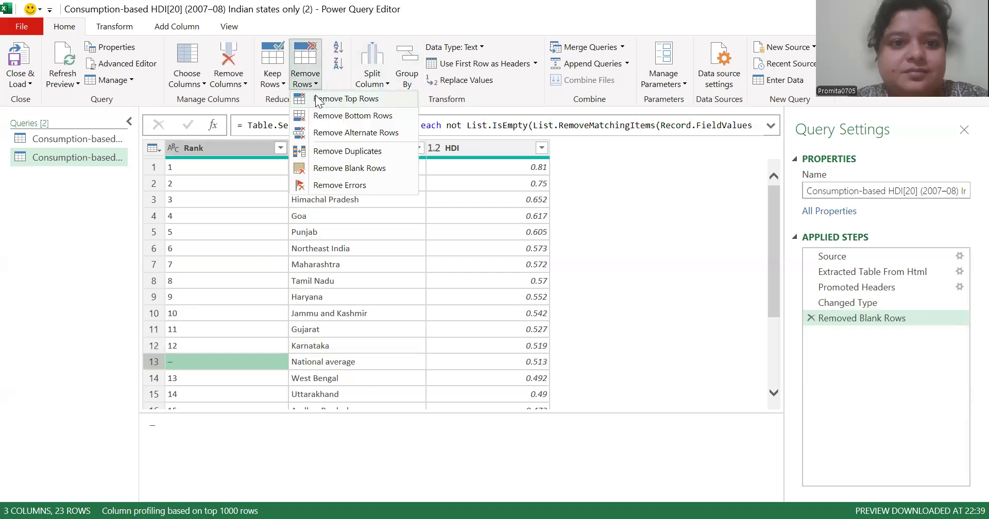
click(340, 168)
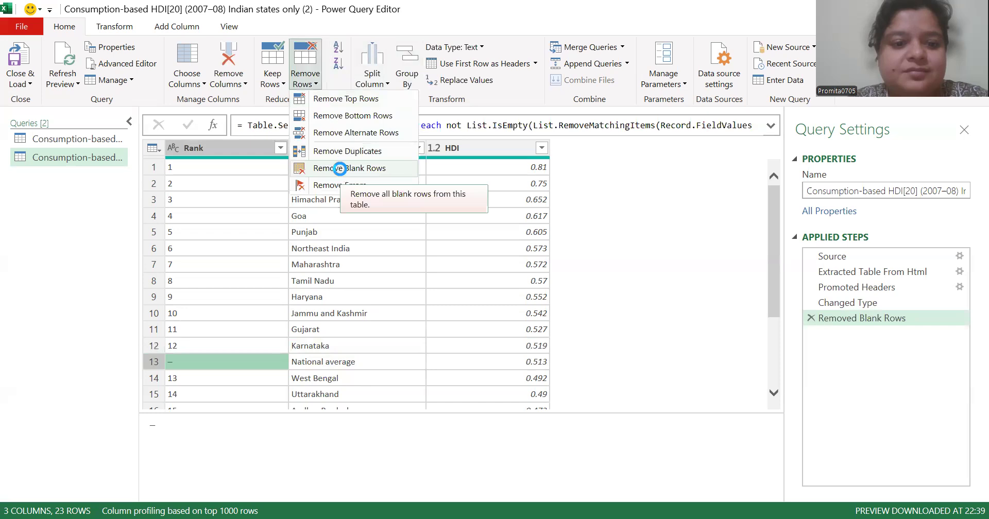
click(487, 394)
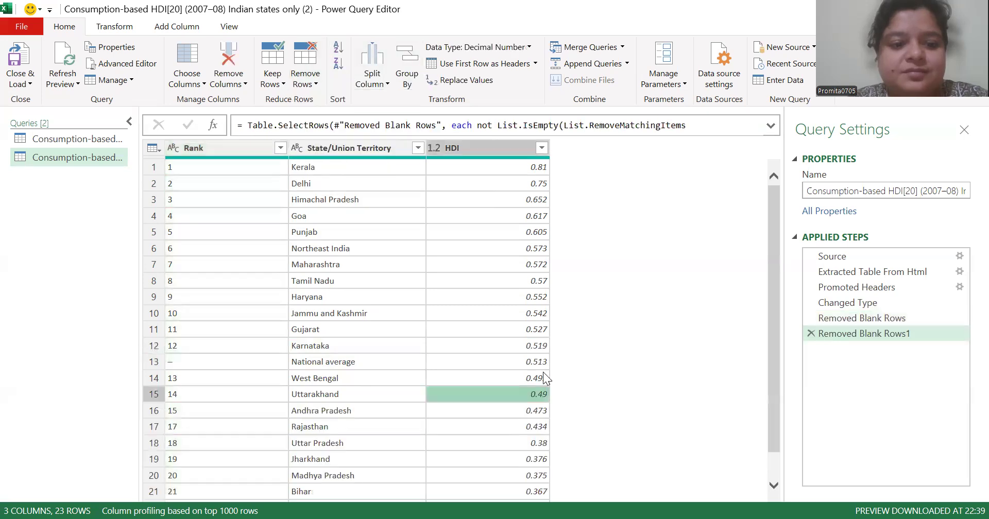
click(152, 367)
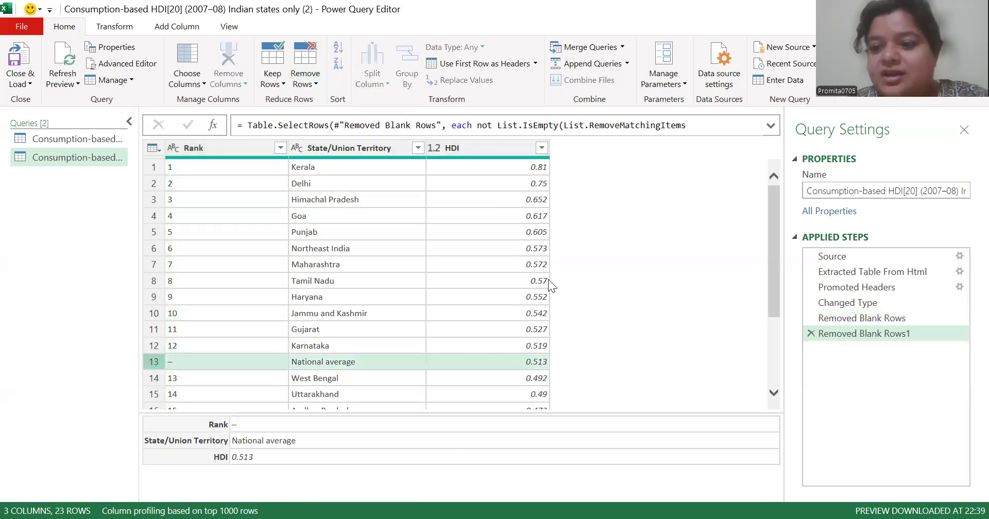
click(812, 332)
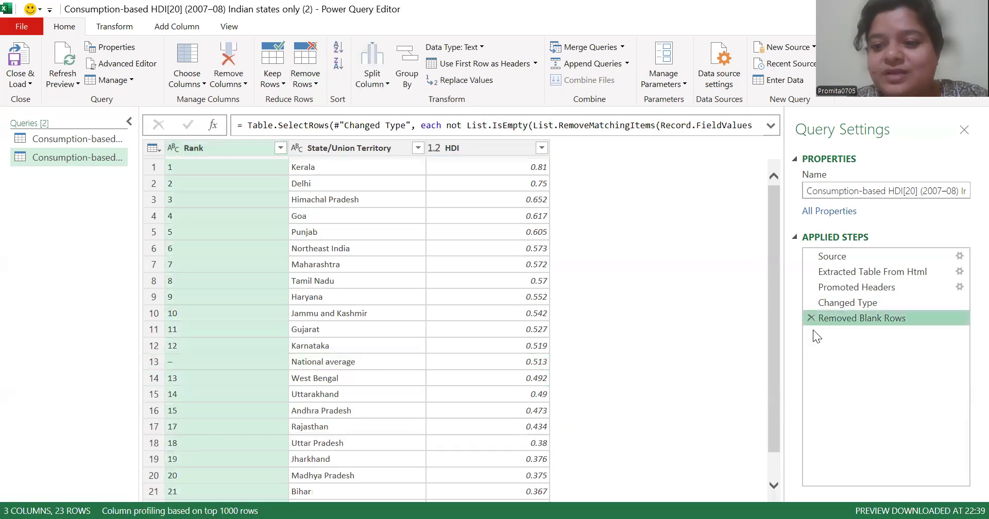
Start a conditional column with the HDI column selected and name it "HDI classification"
click(287, 253)
click(507, 146)
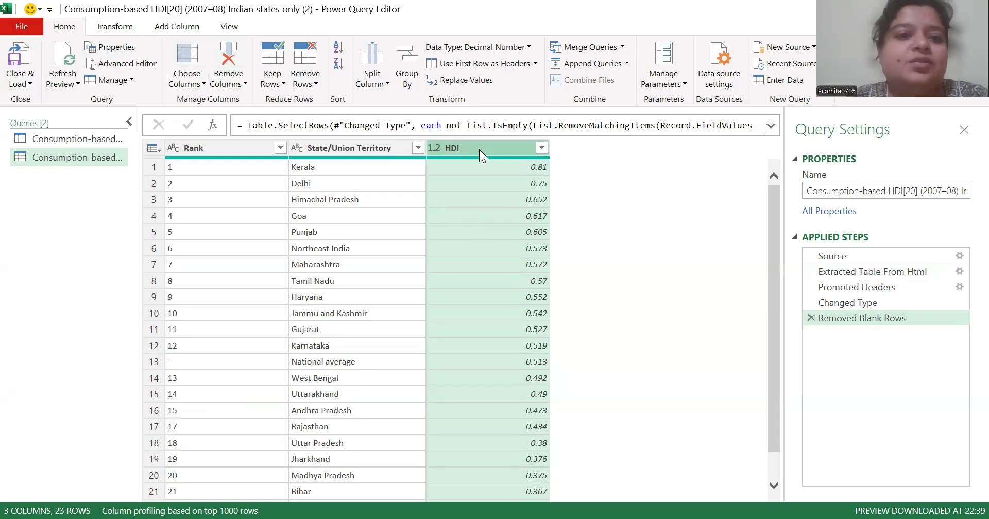
click(175, 30)
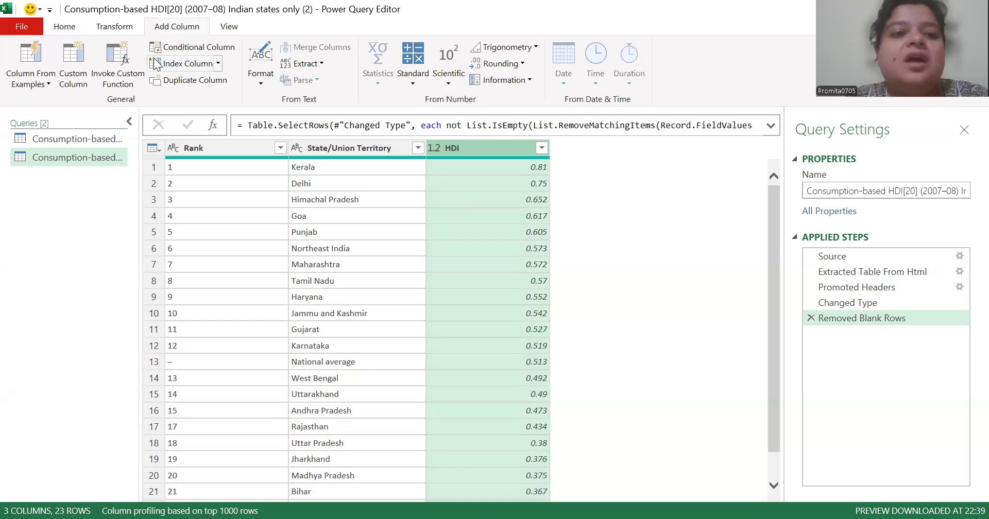
click(200, 42)
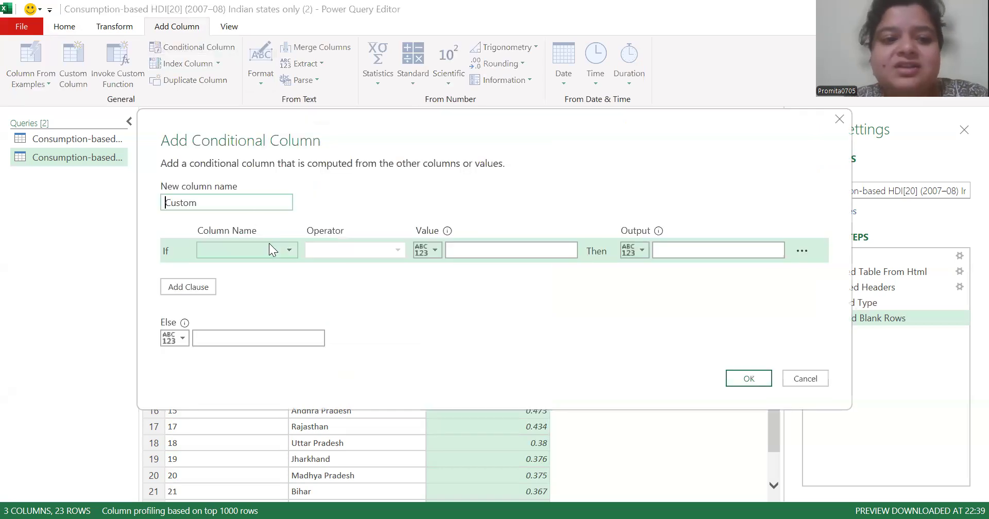
click(269, 201)
key(BackSpace)
key(BackSpace)
key(BackSpace)
key(BackSpace)
key(BackSpace)
key(BackSpace)
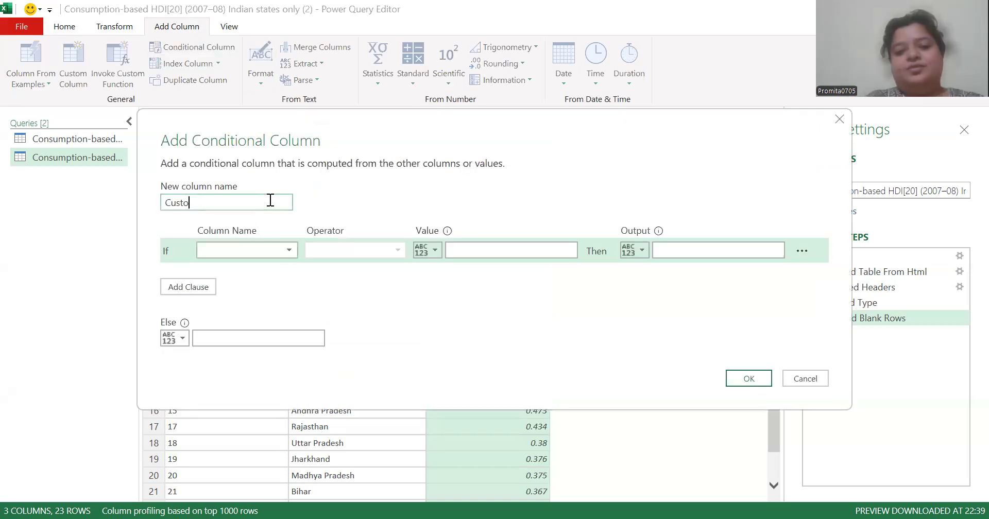
text(HD)
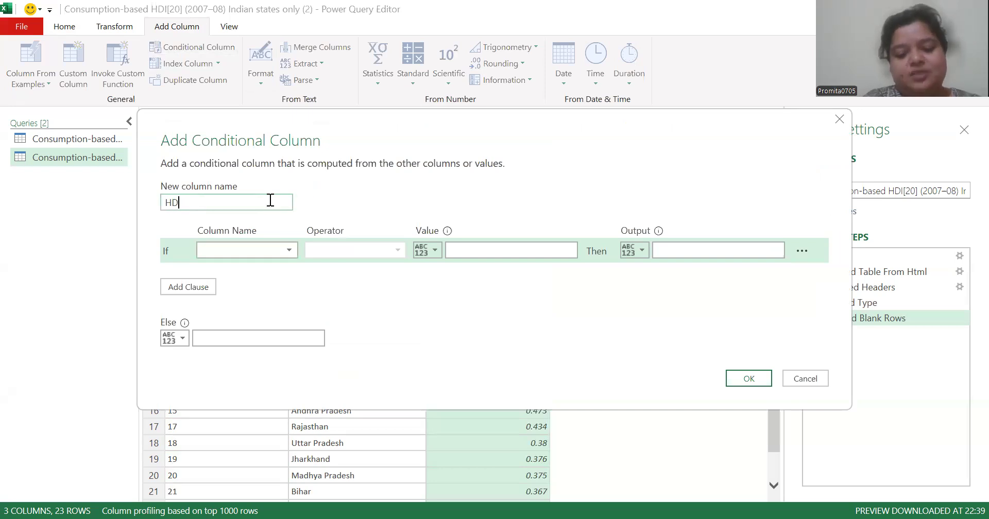
text(I classi)
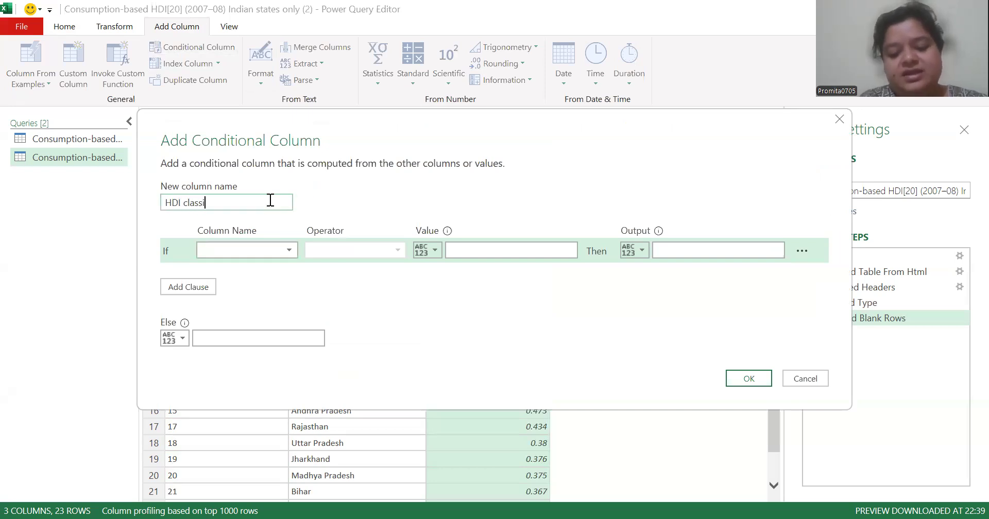
text(fication)
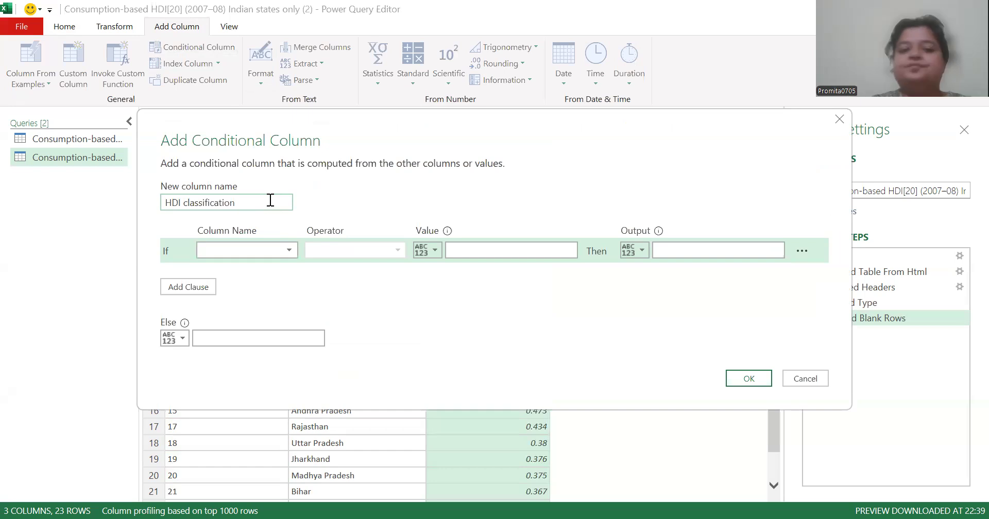
Set the first condition so that HDI greater than or equal to .8 outputs "Very High"
click(294, 250)
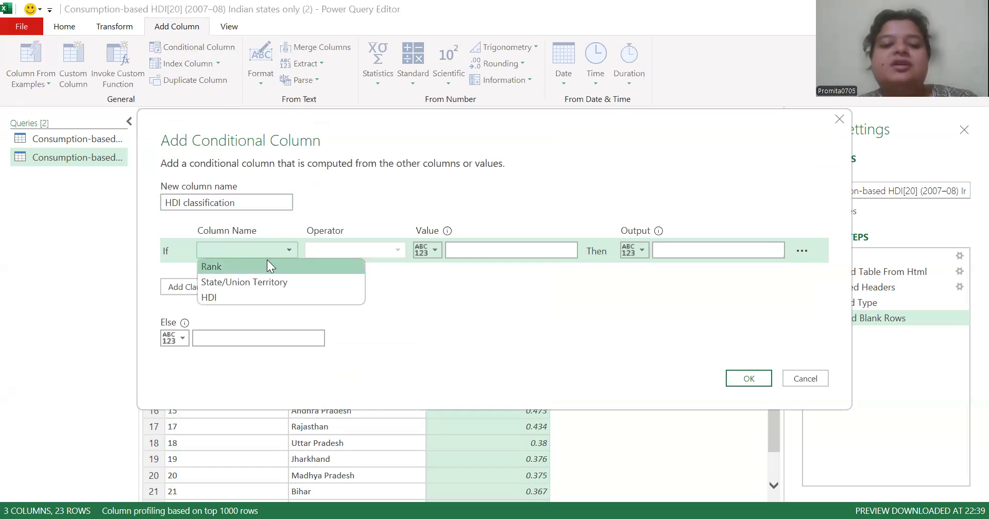
click(263, 293)
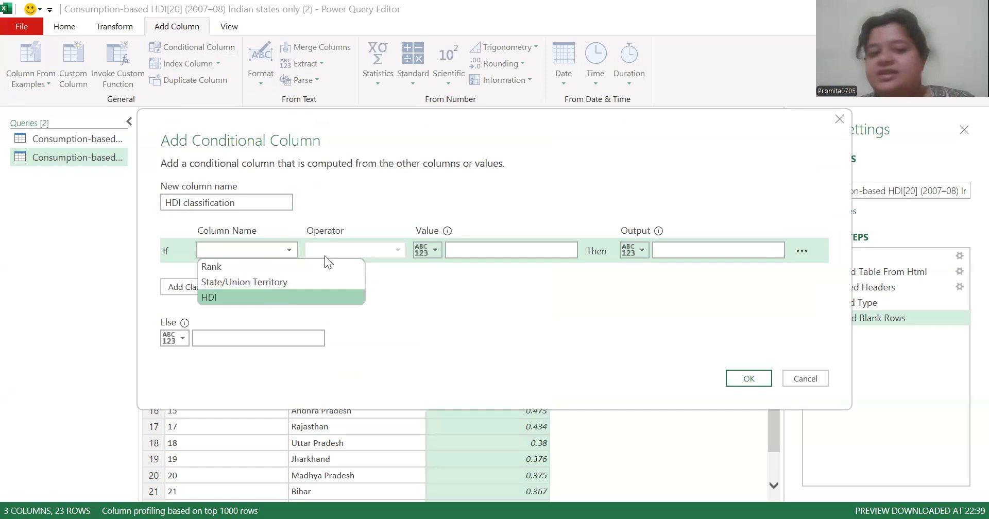
click(395, 253)
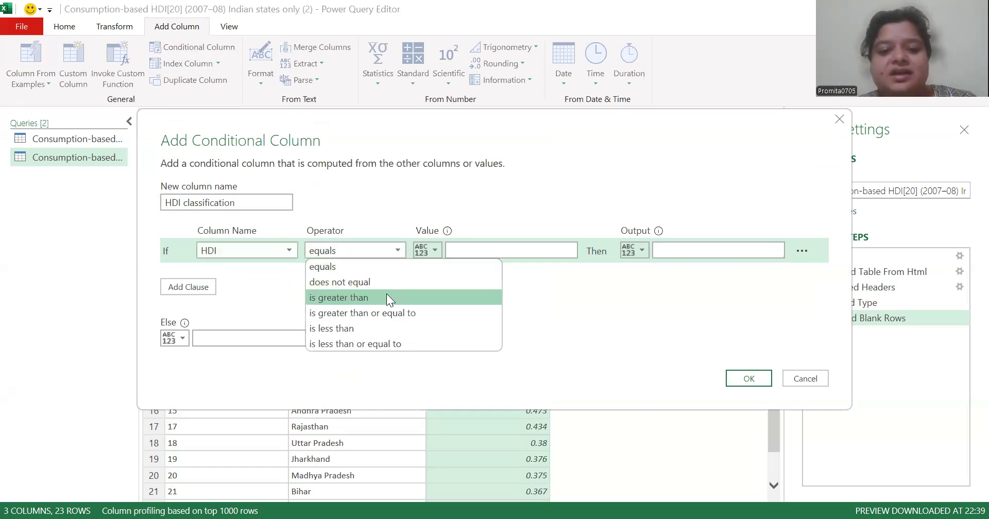
click(386, 298)
click(398, 253)
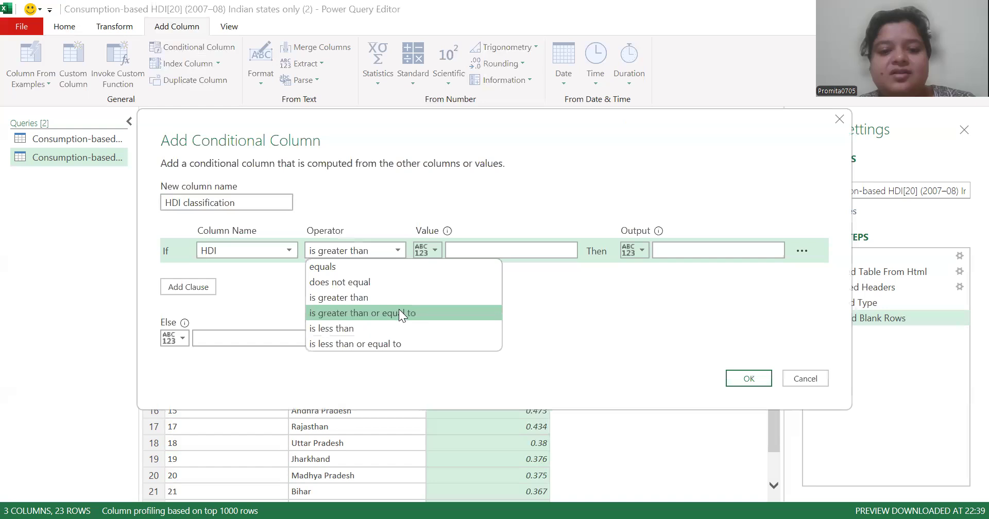
click(401, 306)
click(490, 248)
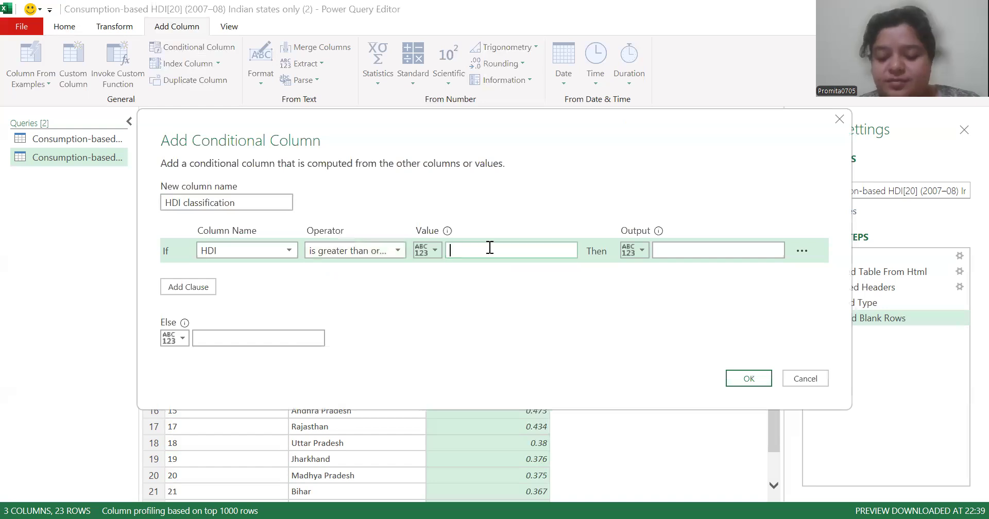
text(.8)
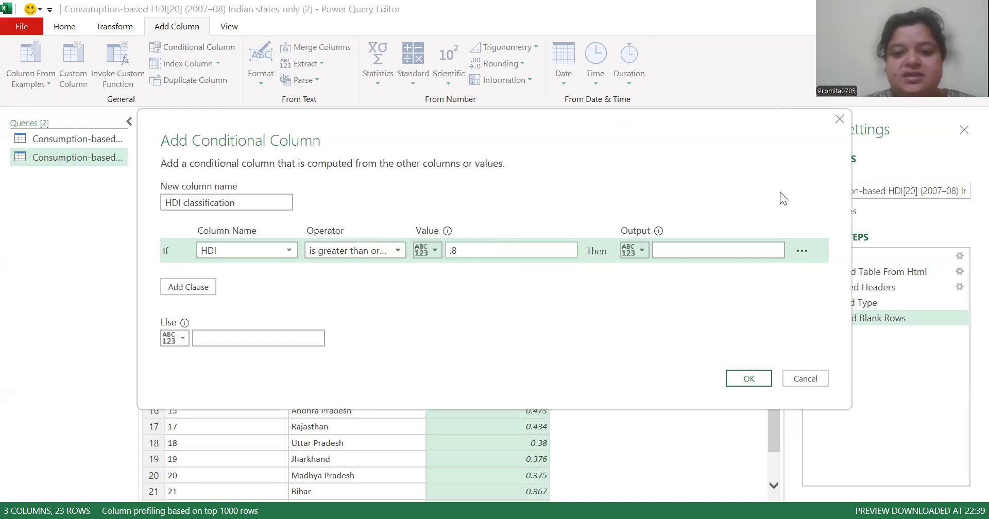
click(751, 249)
text(Very H)
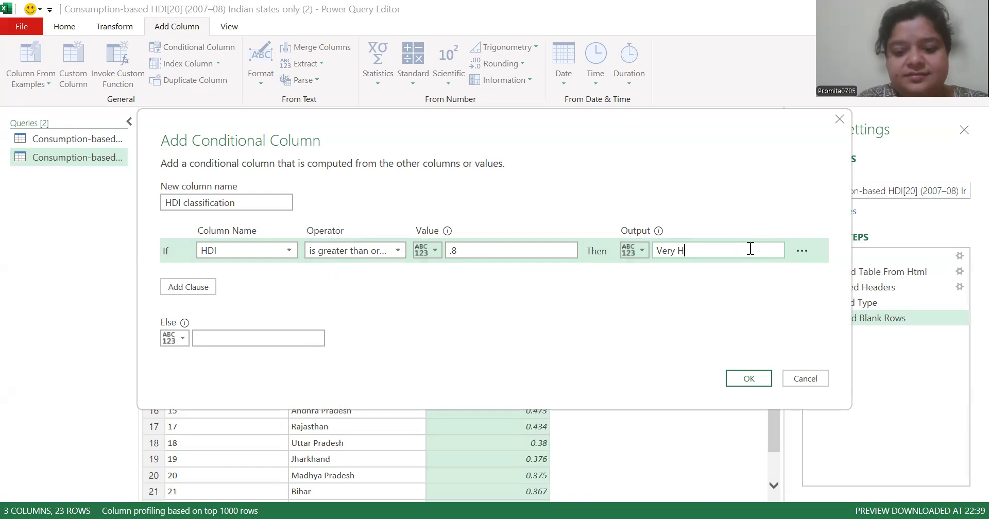
text(igh)
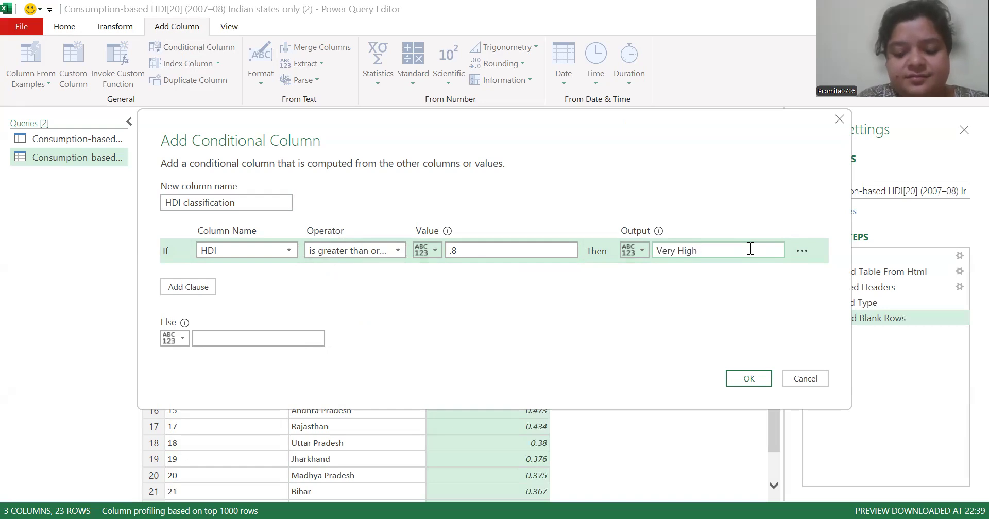
Add an Else If clause so that HDI greater than or equal to .7 outputs "High"
click(196, 293)
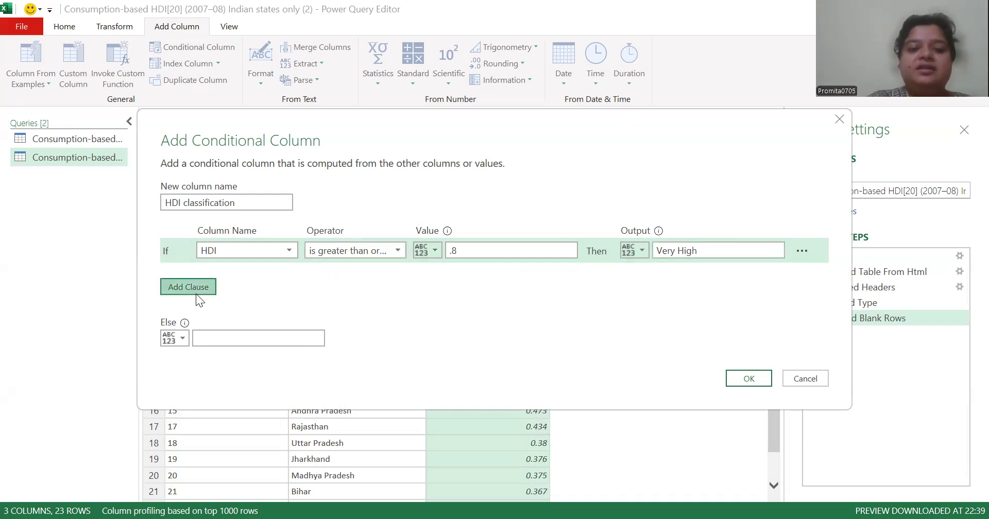
click(289, 279)
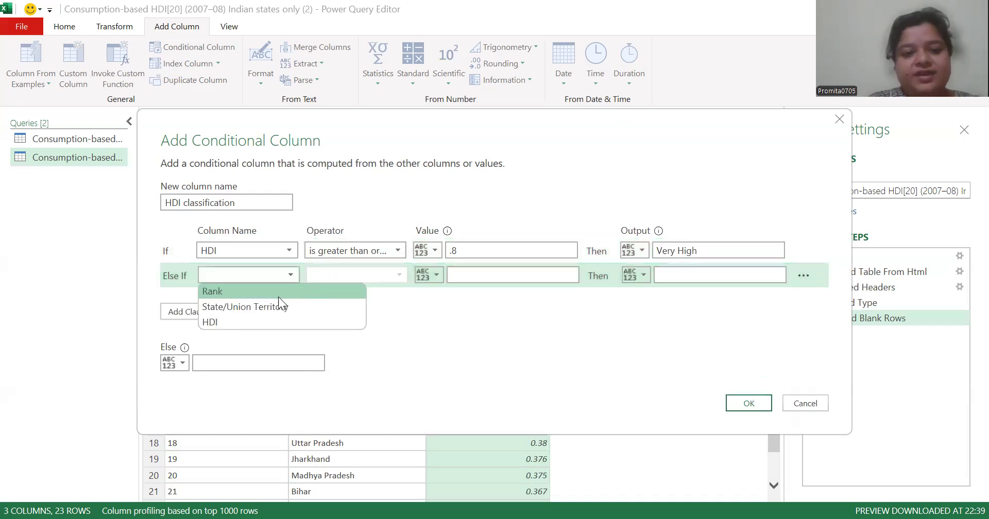
click(273, 321)
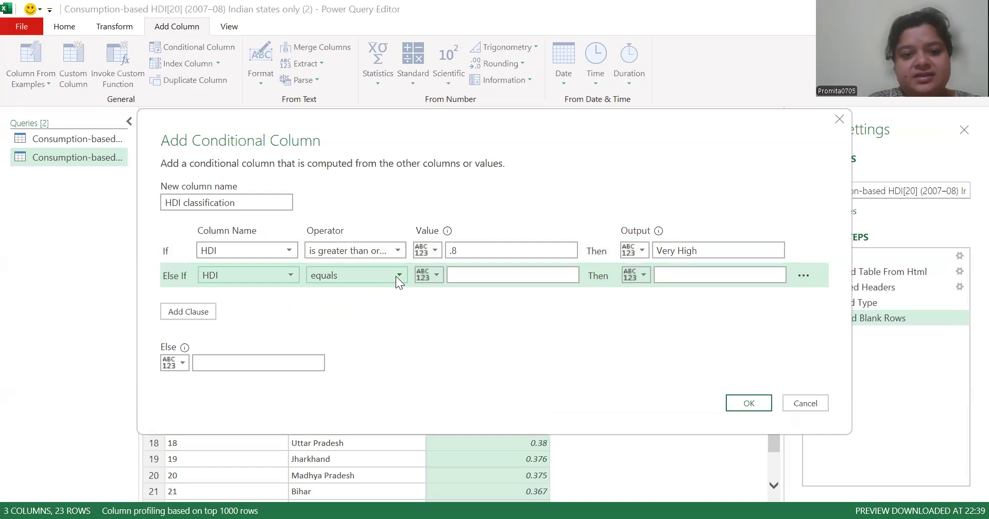
click(395, 276)
click(392, 333)
click(506, 273)
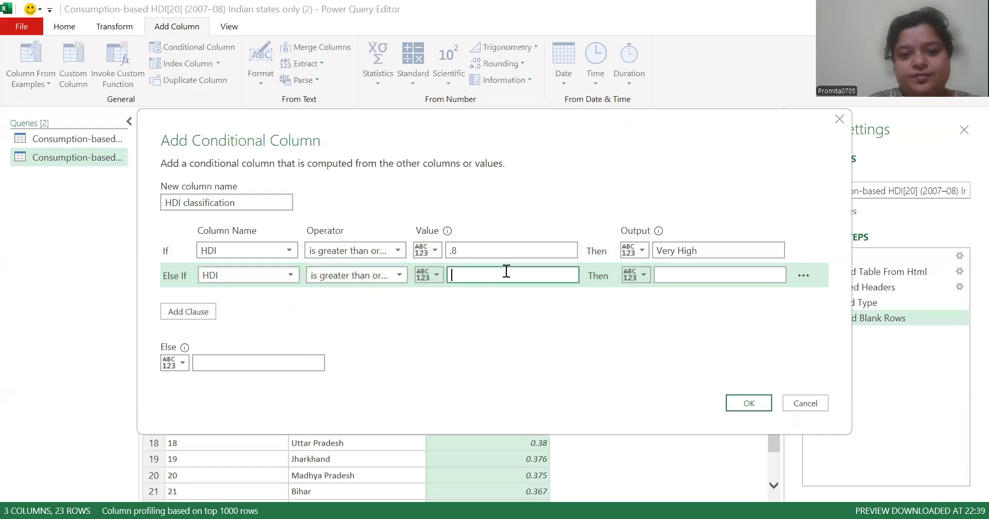
text(.7)
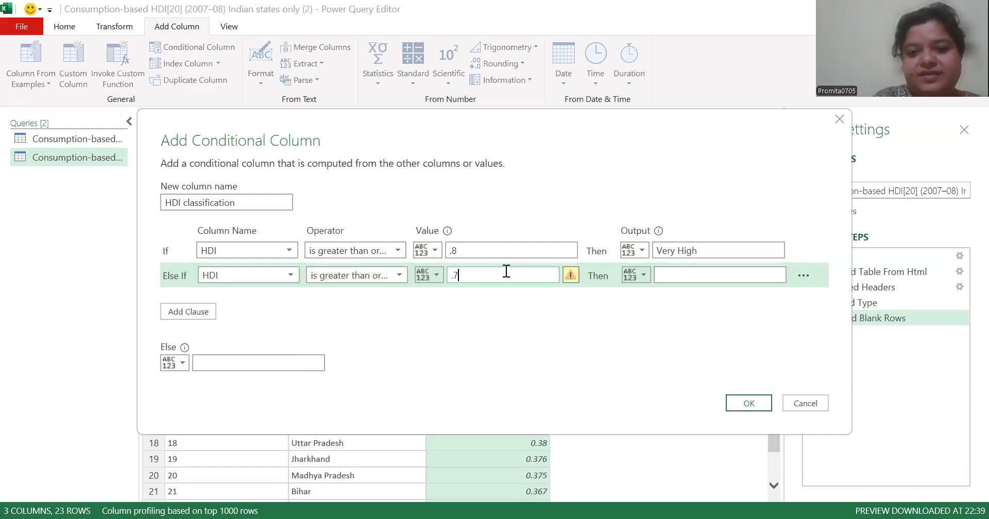
click(668, 276)
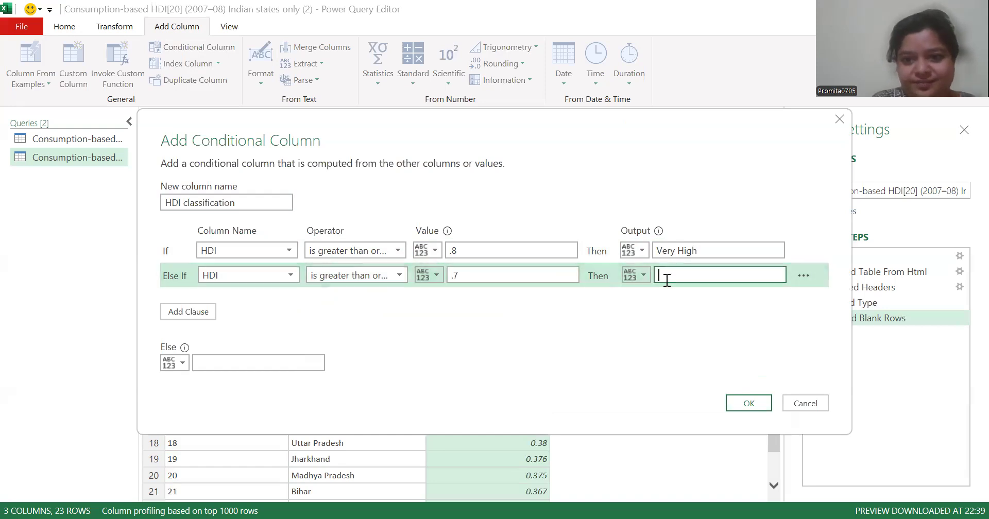
text(High)
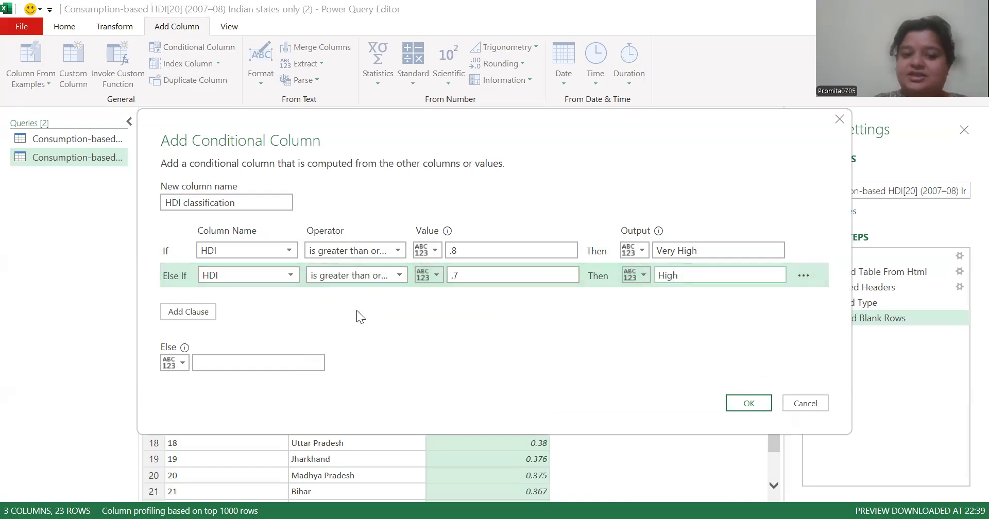
Add another Else If clause so that HDI greater than or equal to .6 outputs "Medium"
click(189, 311)
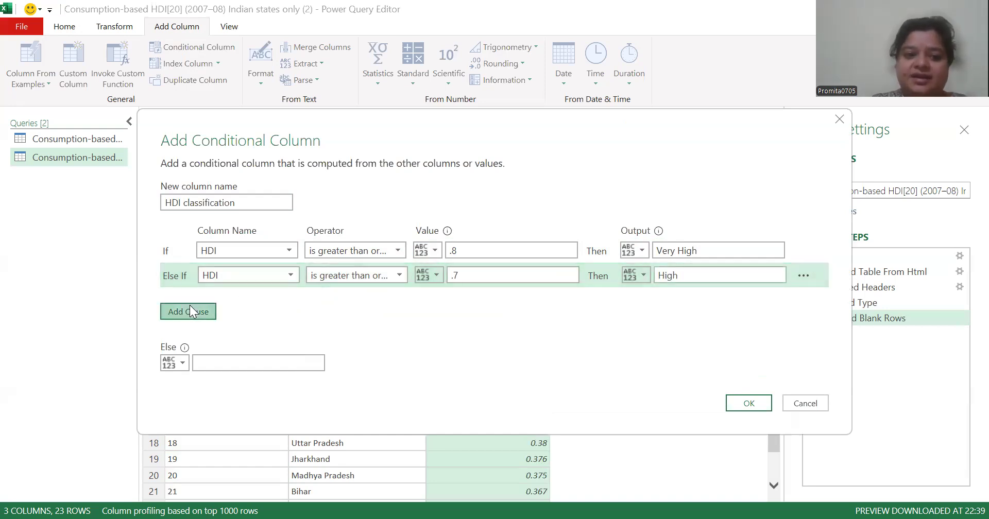
click(290, 299)
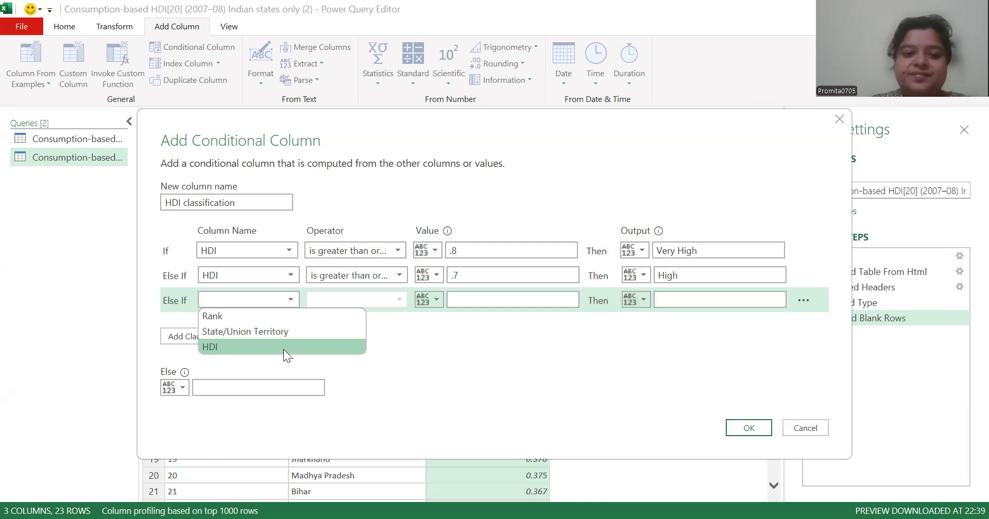
click(283, 347)
click(399, 300)
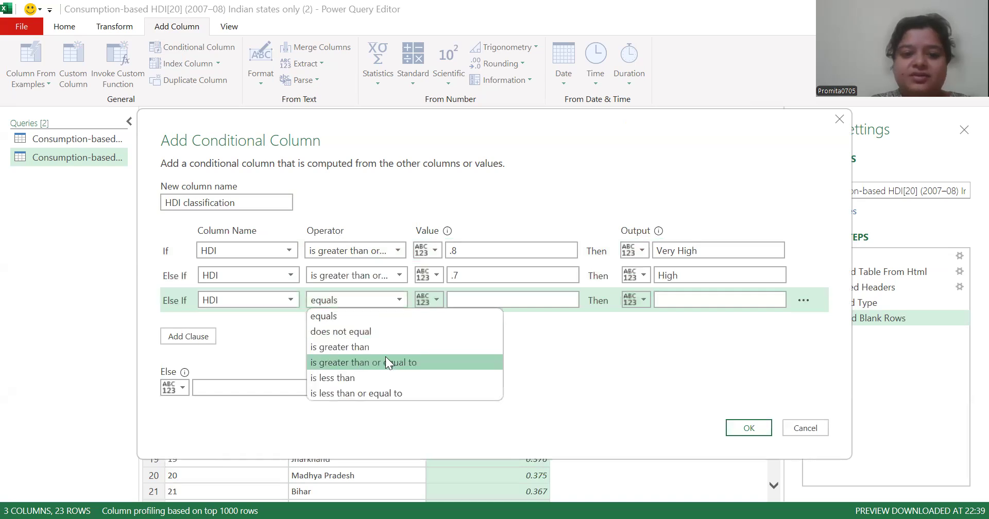
click(386, 363)
click(489, 301)
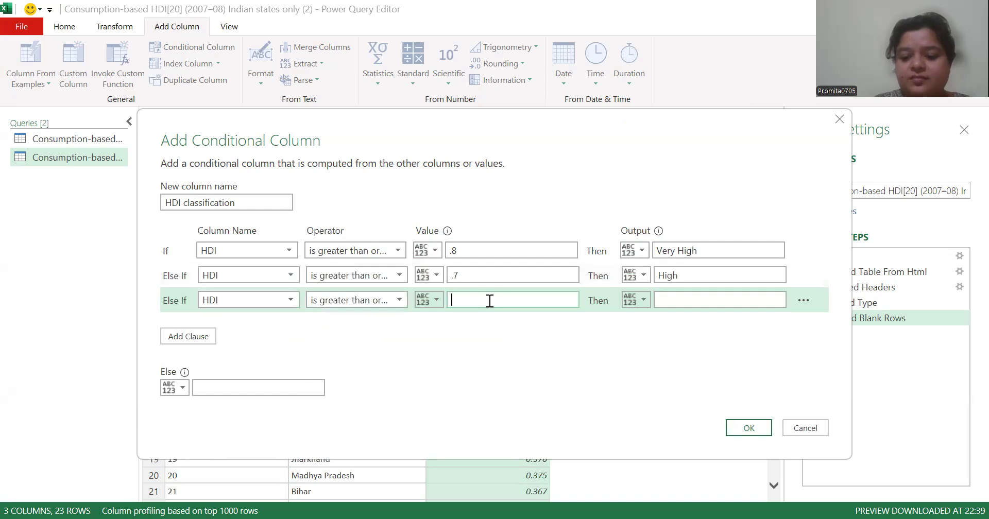
text(.6)
click(697, 294)
text(Media)
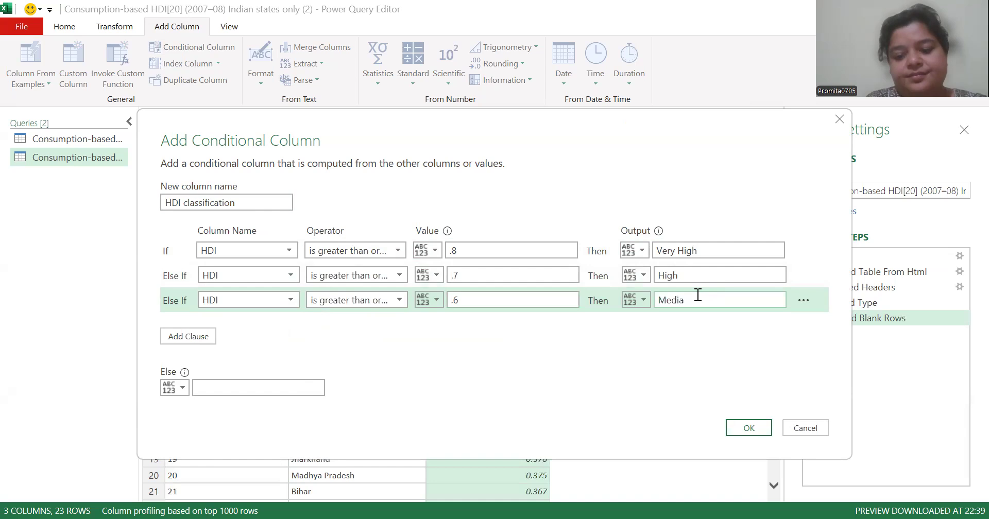
key(BackSpace)
text(um)
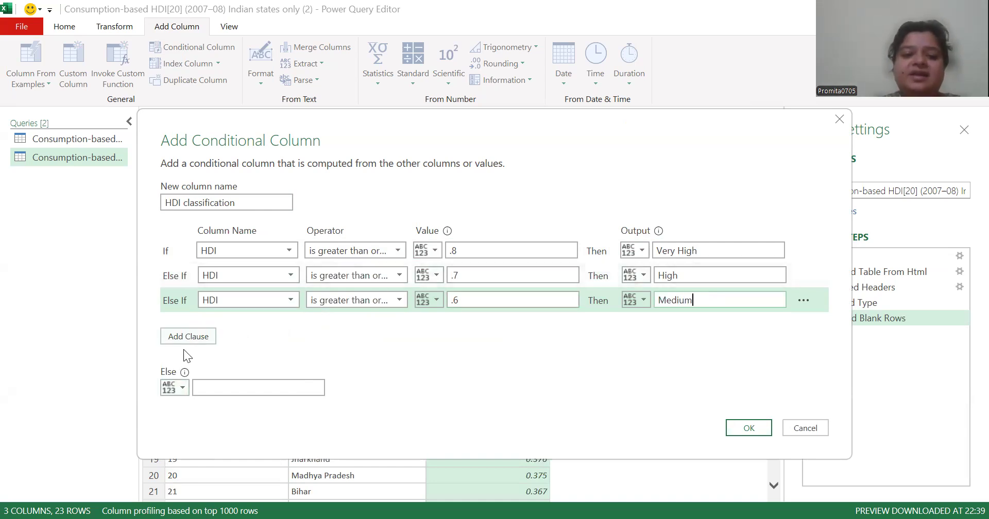
Set the Else output to "Low", create the conditional column and check the classifications down the table
click(236, 389)
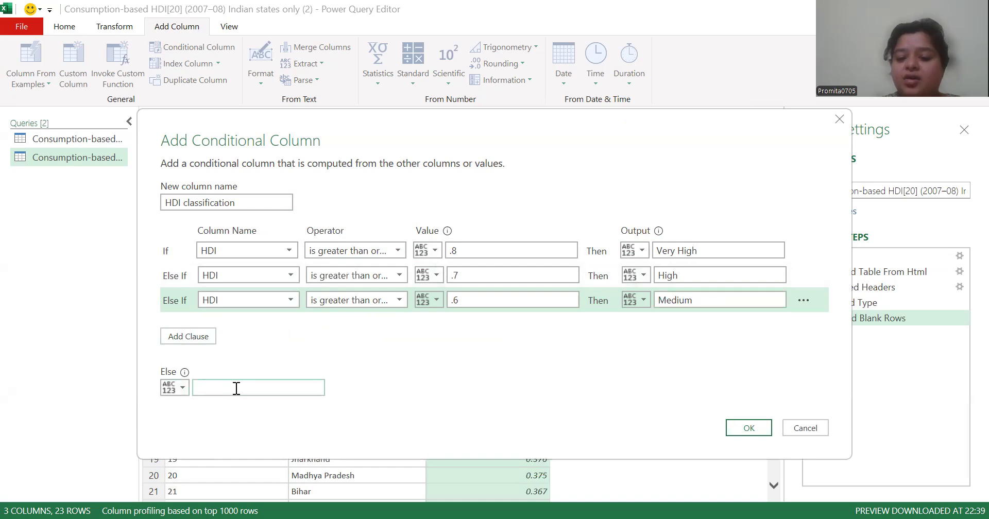
text(Low)
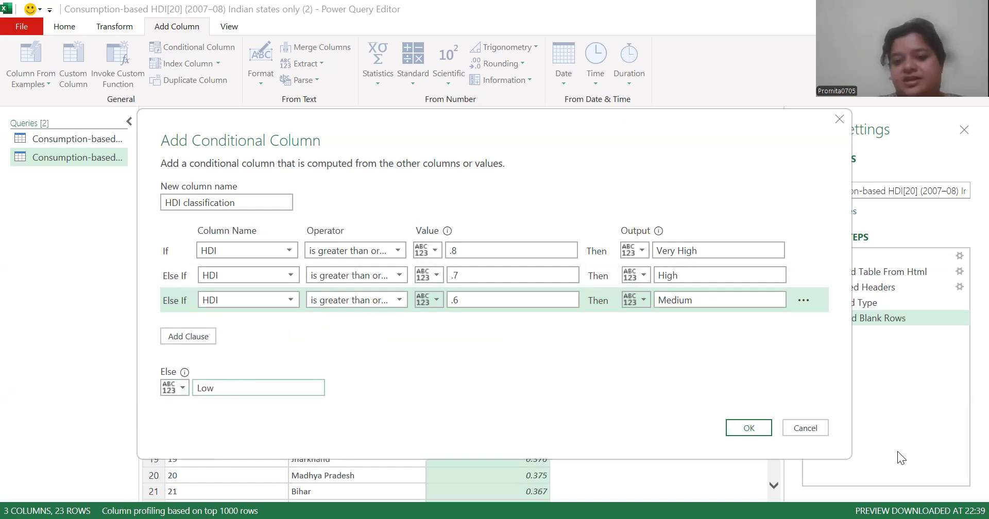
click(748, 428)
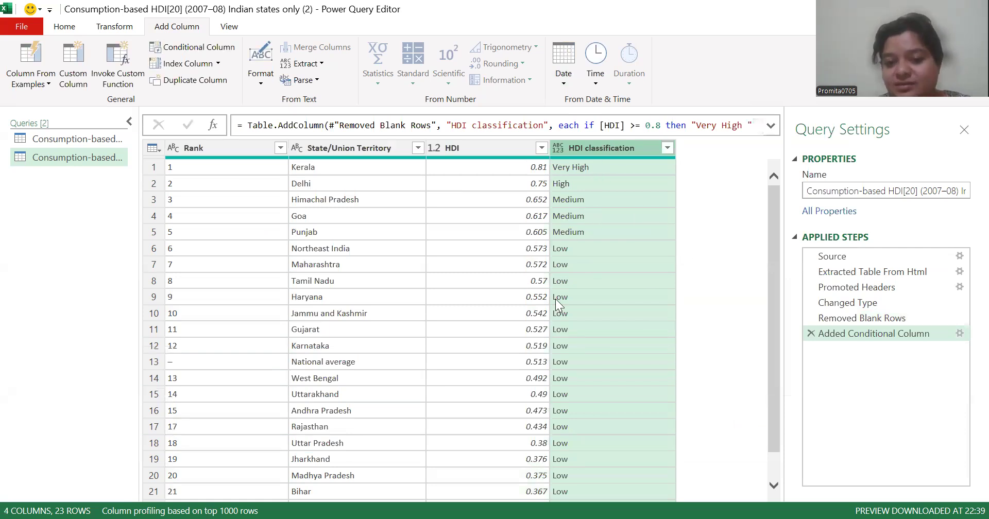
scroll(824, 454, down, 2)
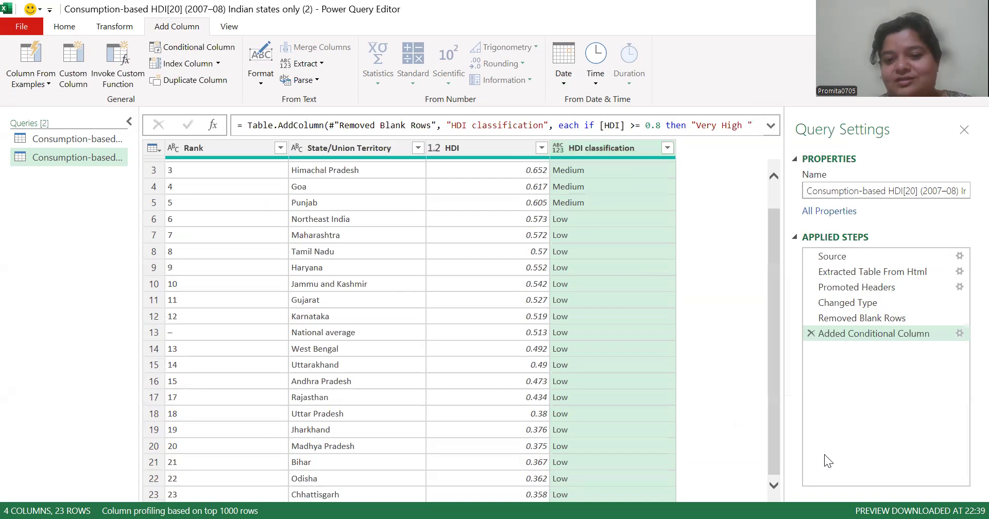
click(779, 182)
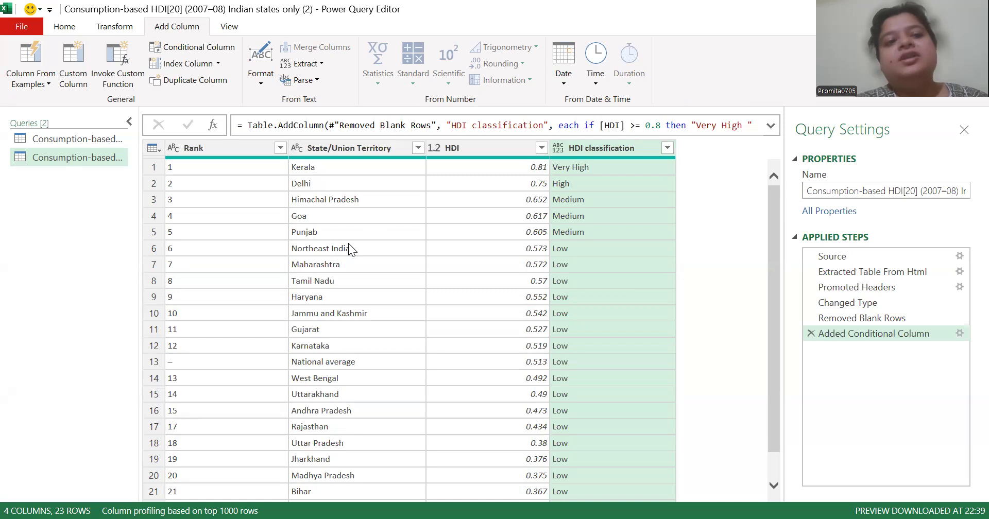
Duplicate the HDI classification column, and make a second duplicate from that copy
click(218, 63)
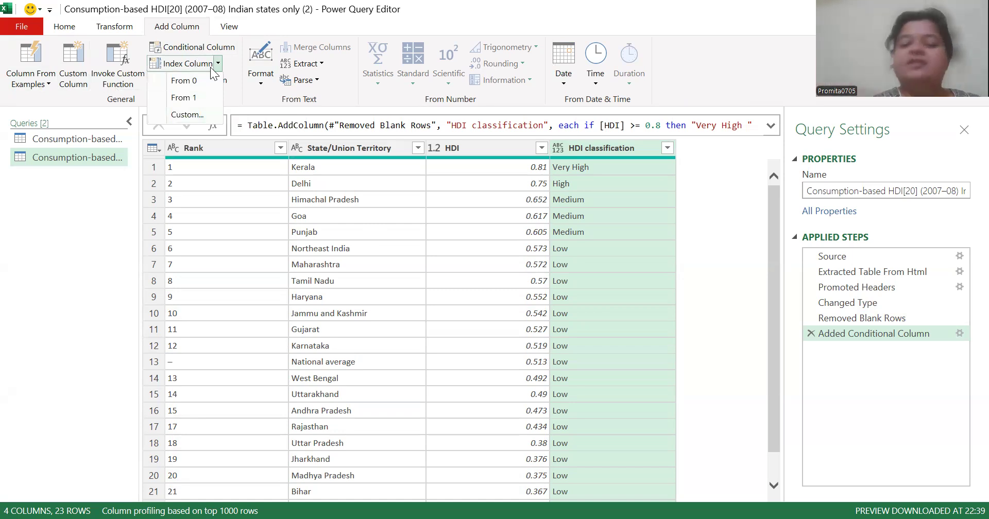
click(258, 99)
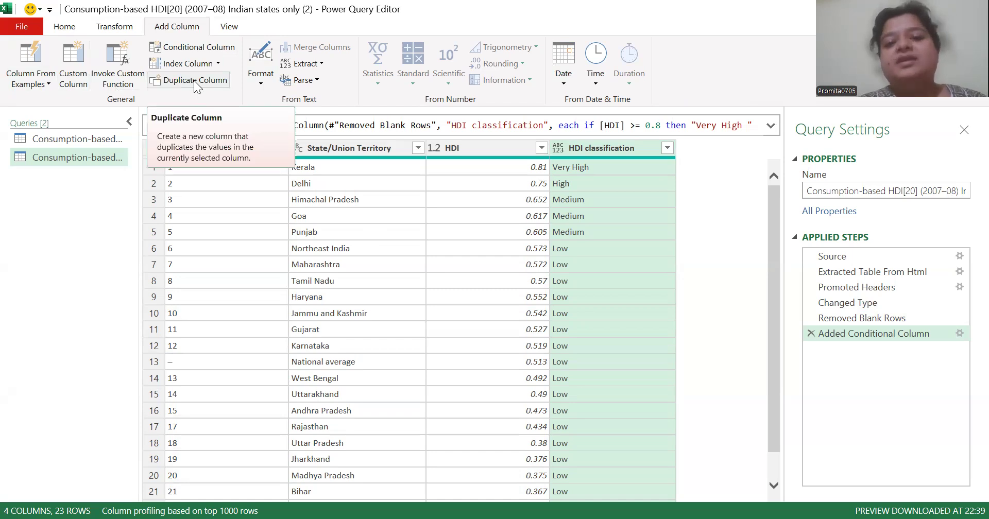
click(193, 80)
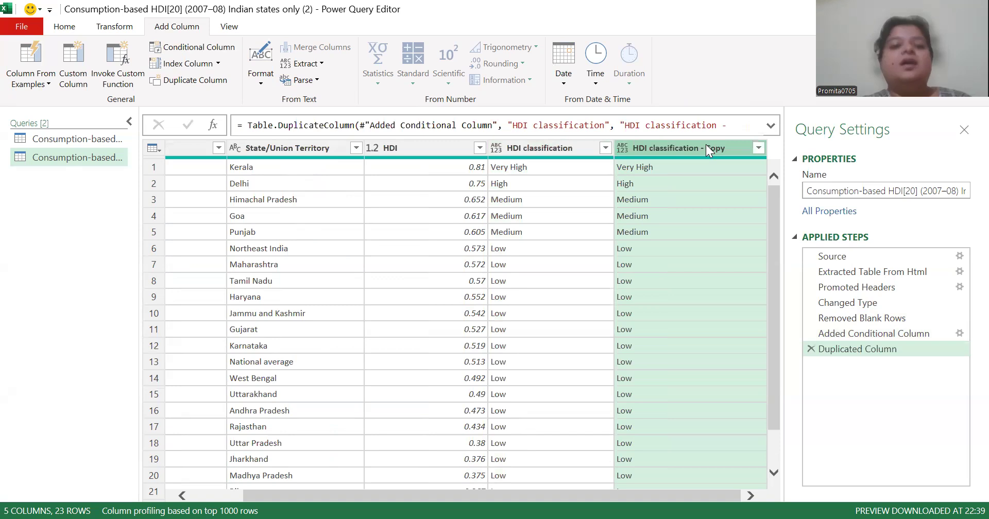
click(321, 66)
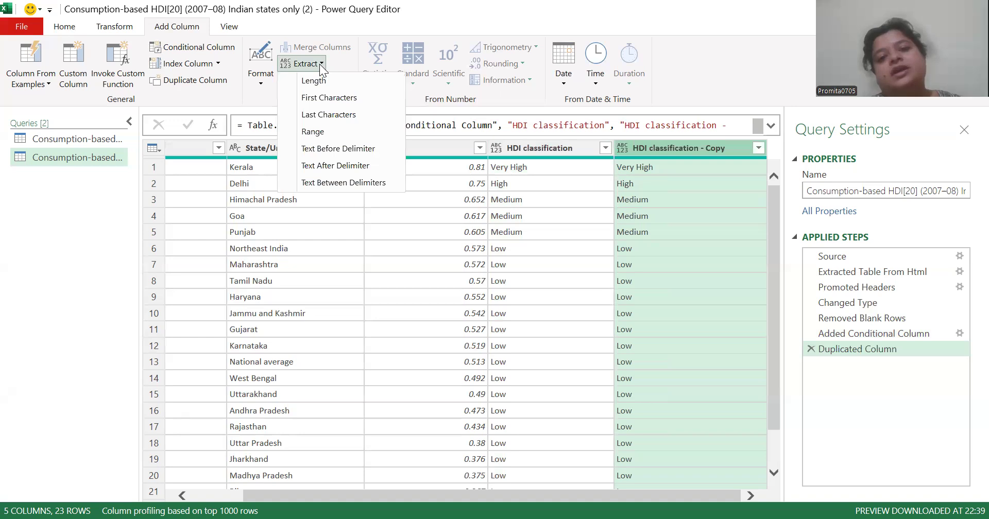
click(752, 273)
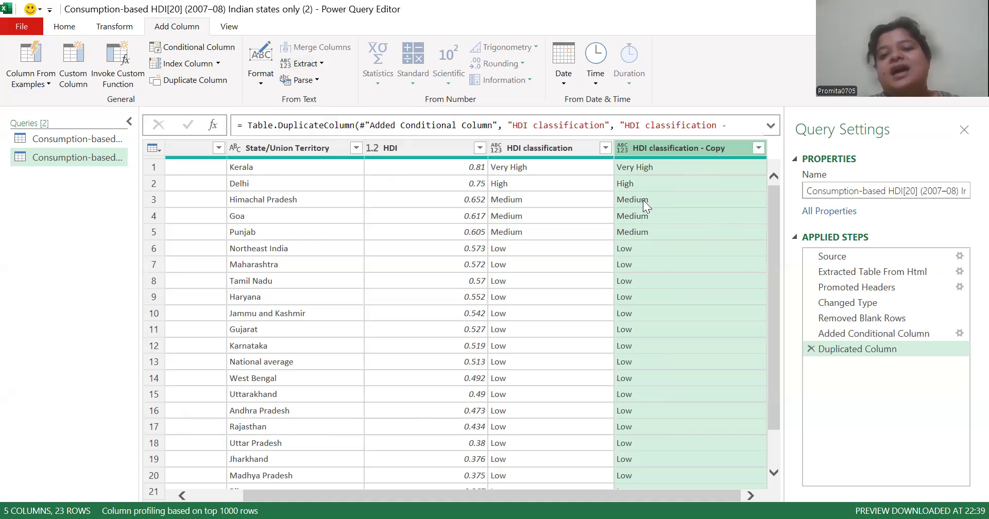
click(304, 64)
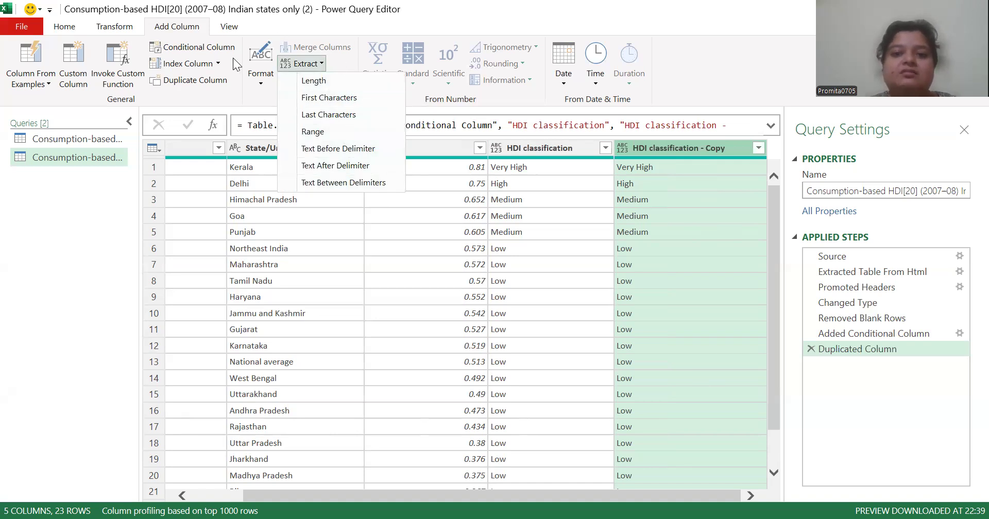
click(214, 86)
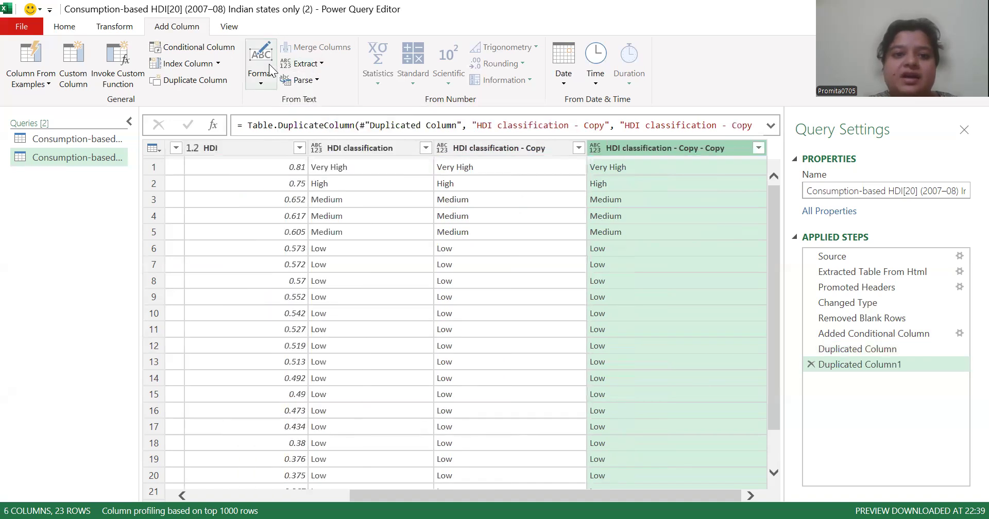
Add a column that appends the suffix "HDI" to the values of the second HDI classification copy
click(270, 75)
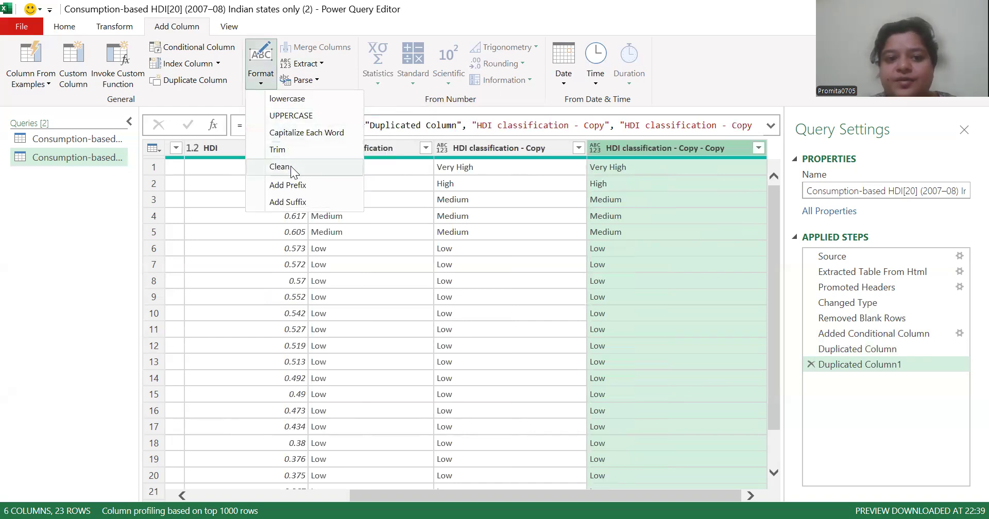
click(303, 202)
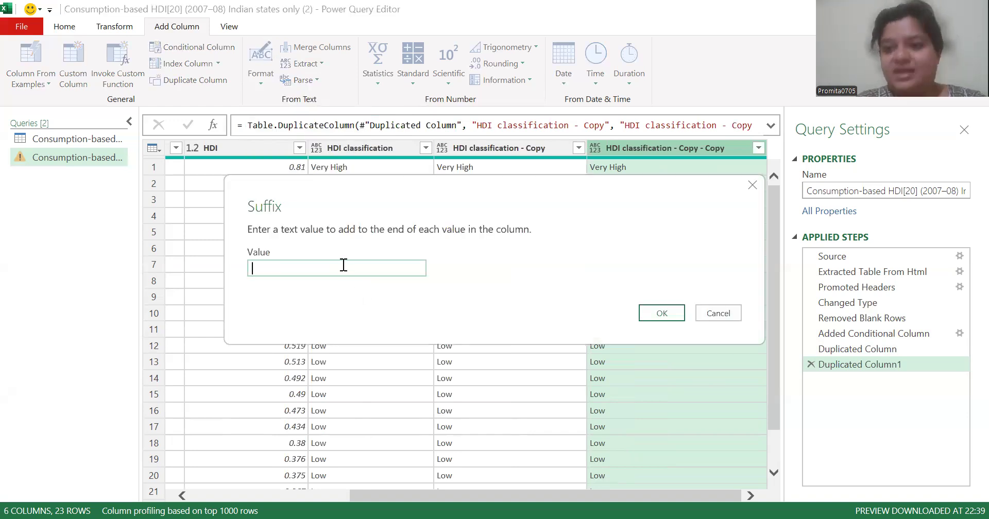
text(HDO)
key(BackSpace)
text(I)
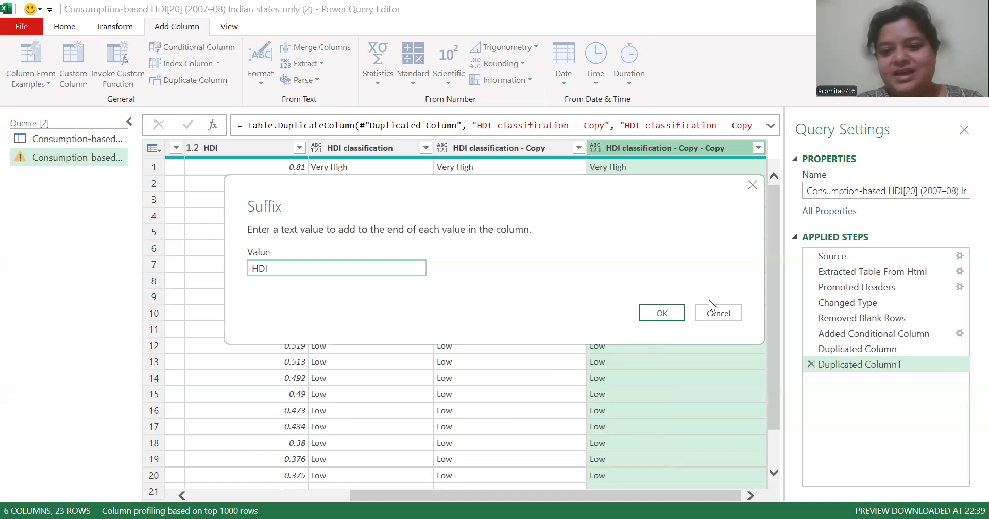
click(661, 313)
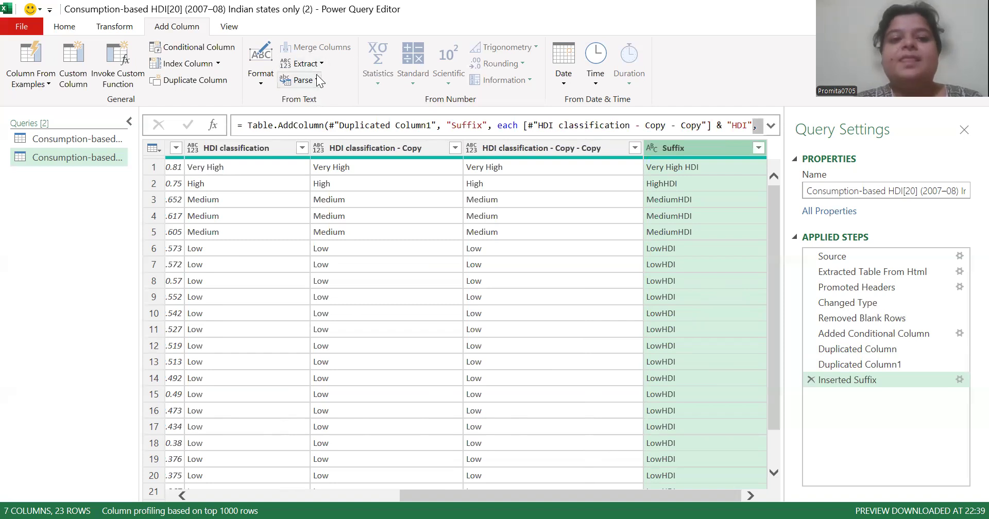
Add a column with the text length of the Suffix column's values
click(304, 63)
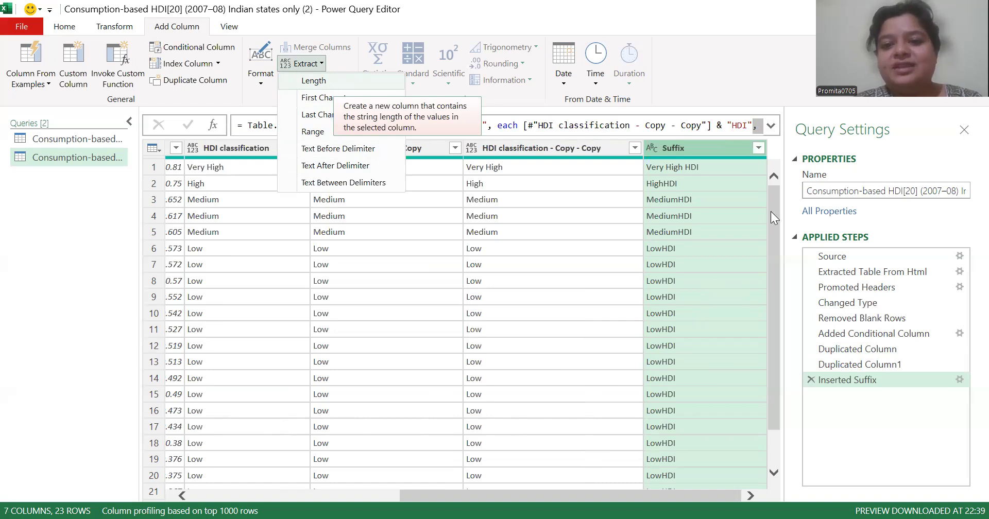
key(Return)
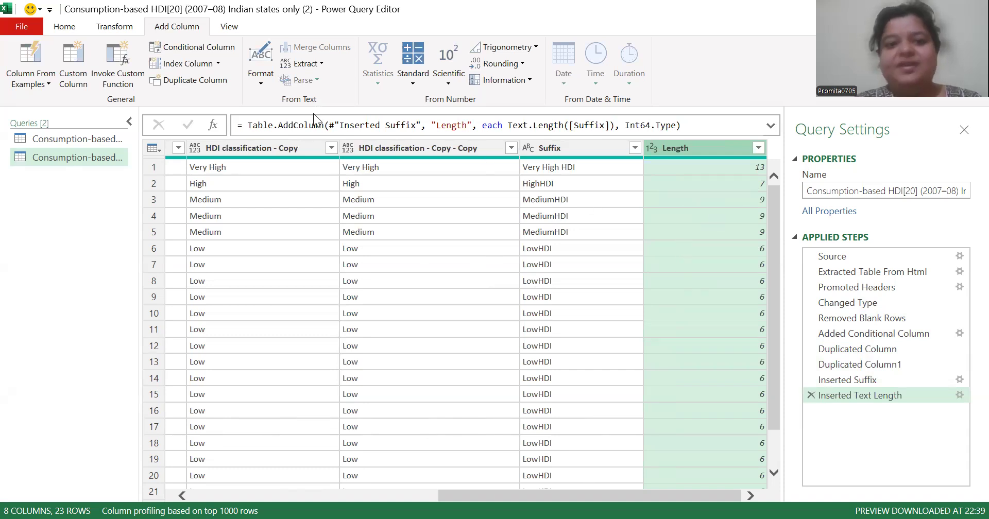
Try extracting the first 3 characters from the Length column, and delete the resulting applied step
click(321, 64)
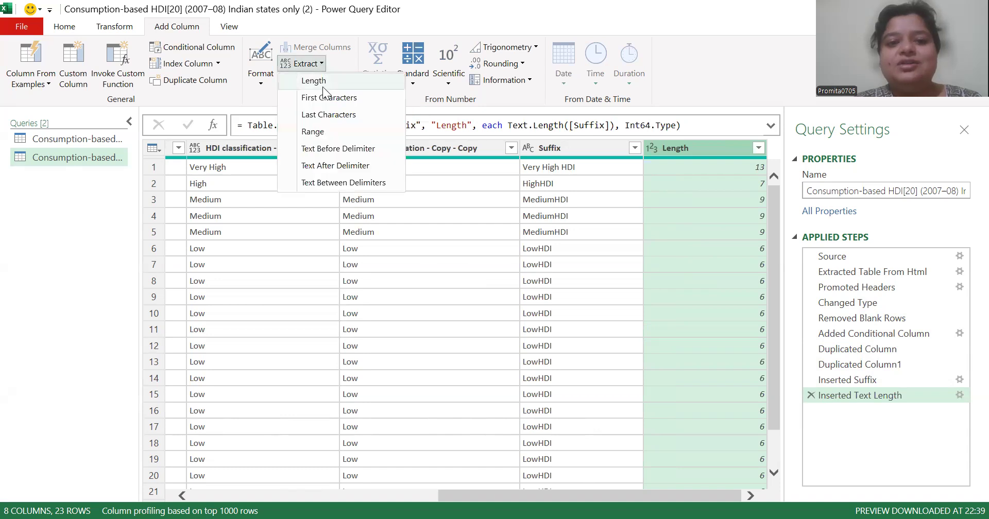
click(328, 98)
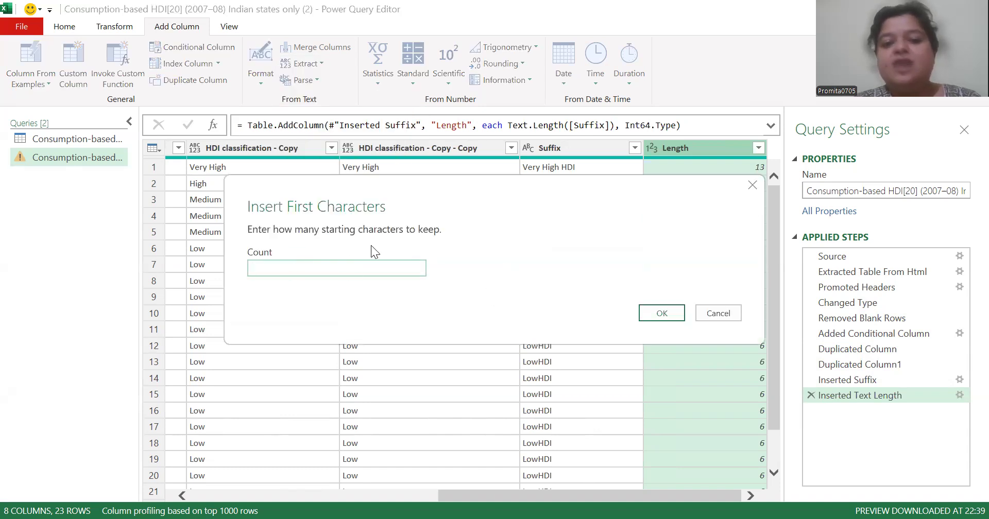
text(3)
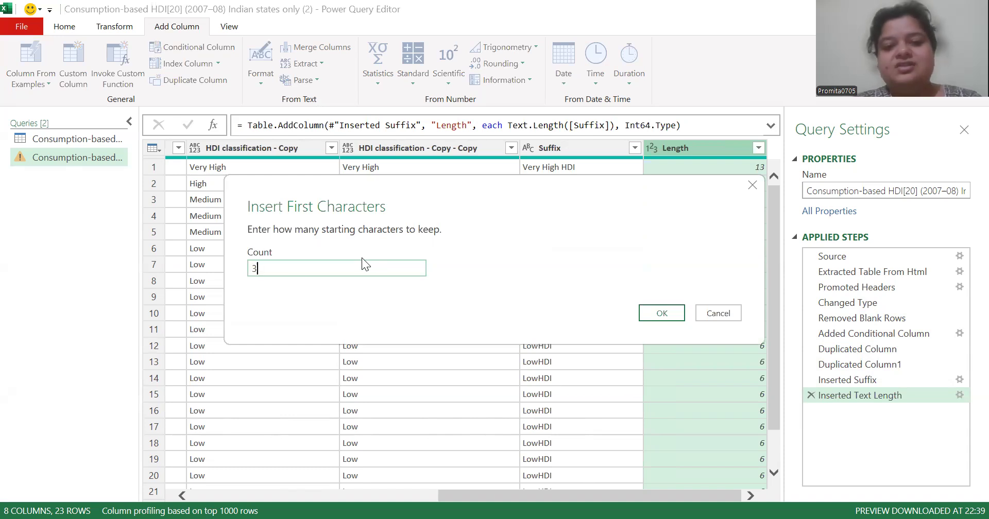
click(658, 312)
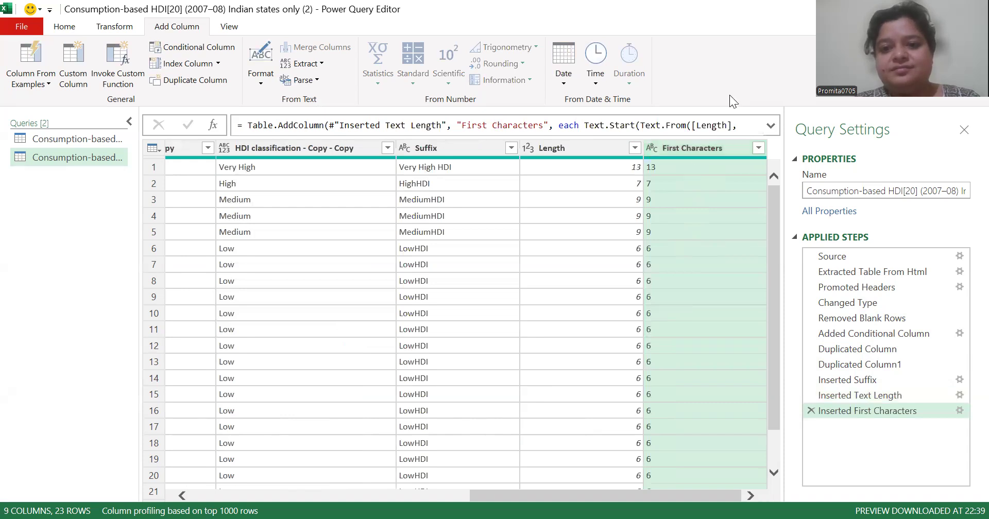
click(758, 147)
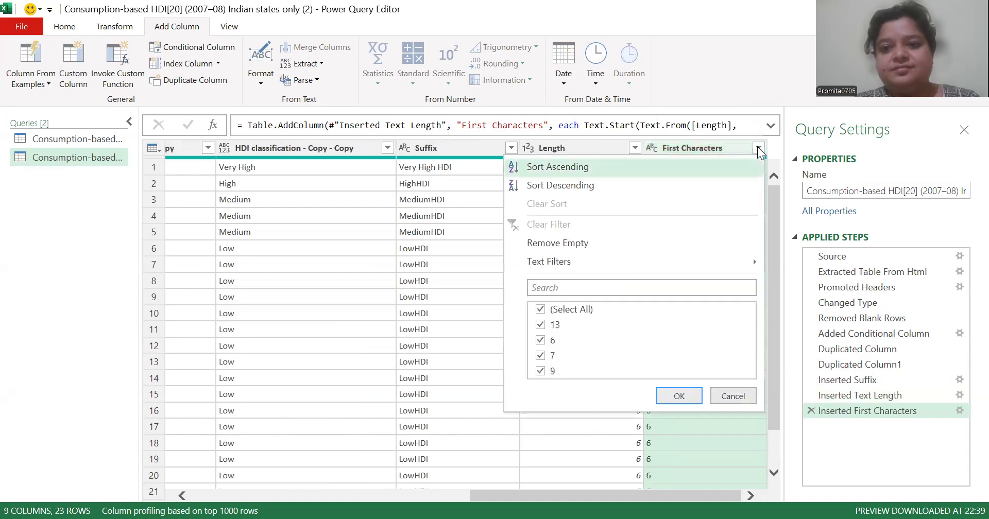
click(724, 150)
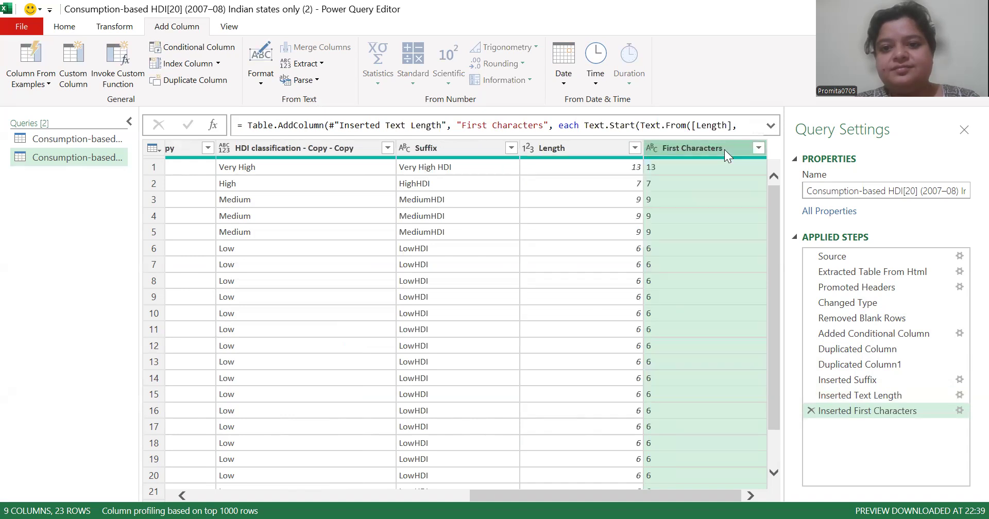
click(811, 411)
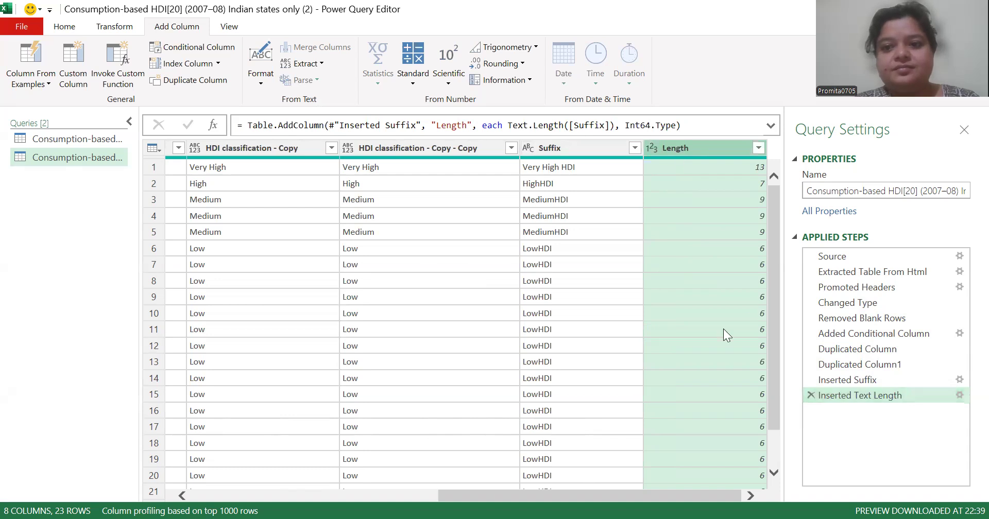
Add a column extracting the first 4 characters of the Suffix column's values
click(261, 72)
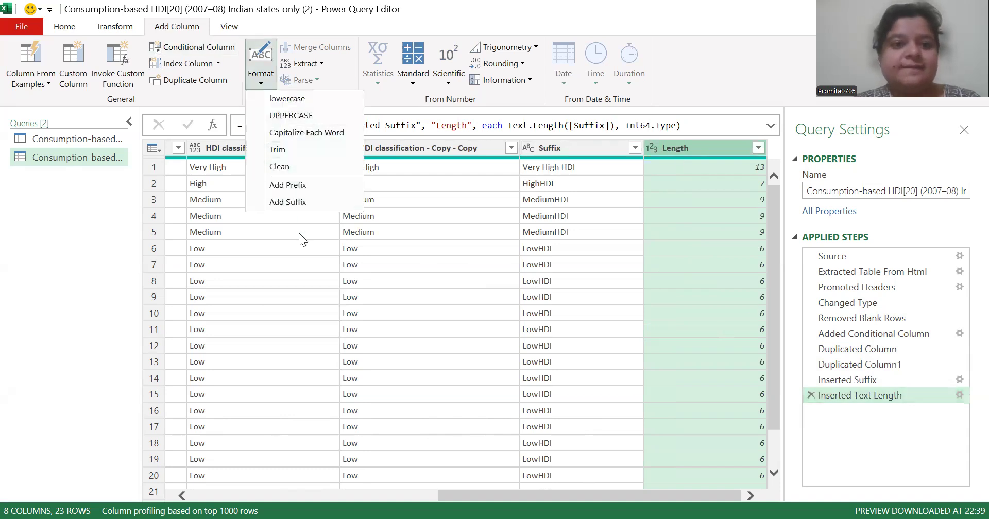
click(321, 64)
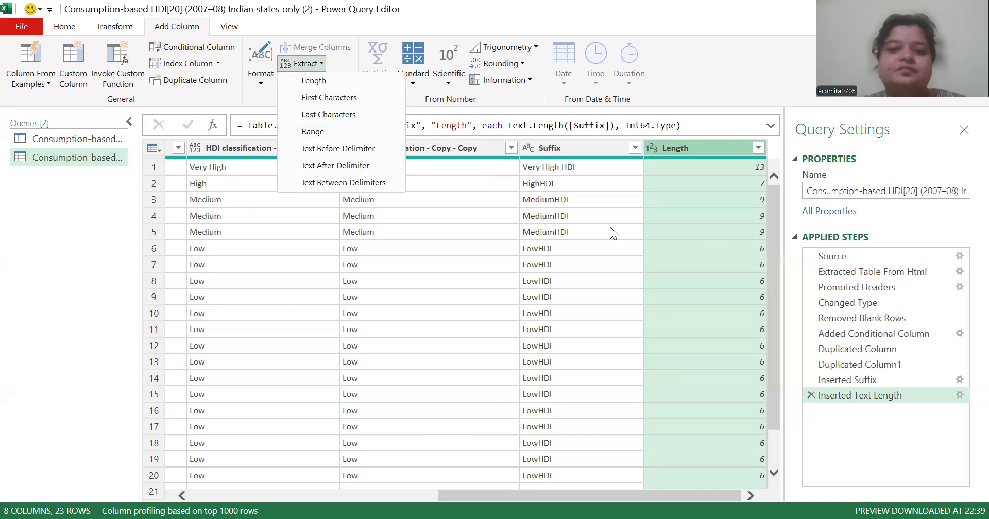
click(580, 150)
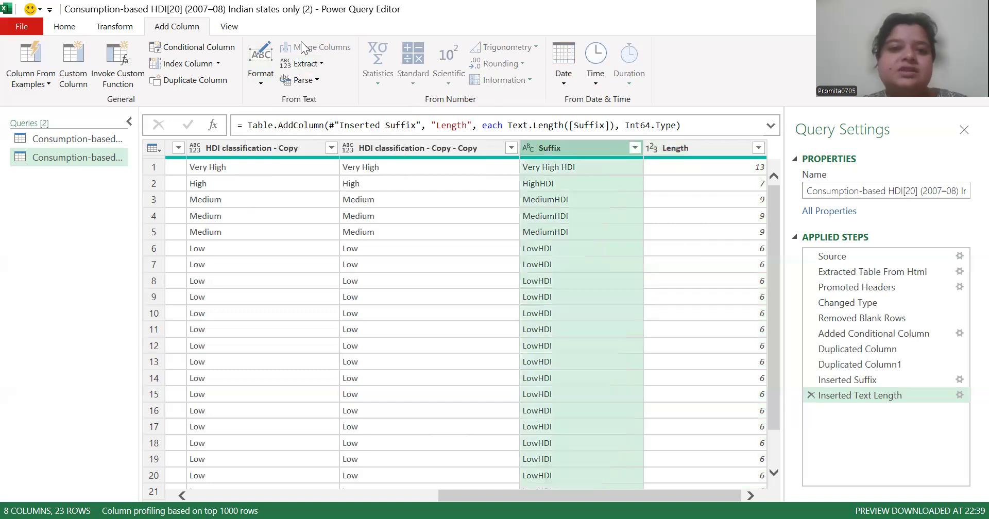
click(322, 66)
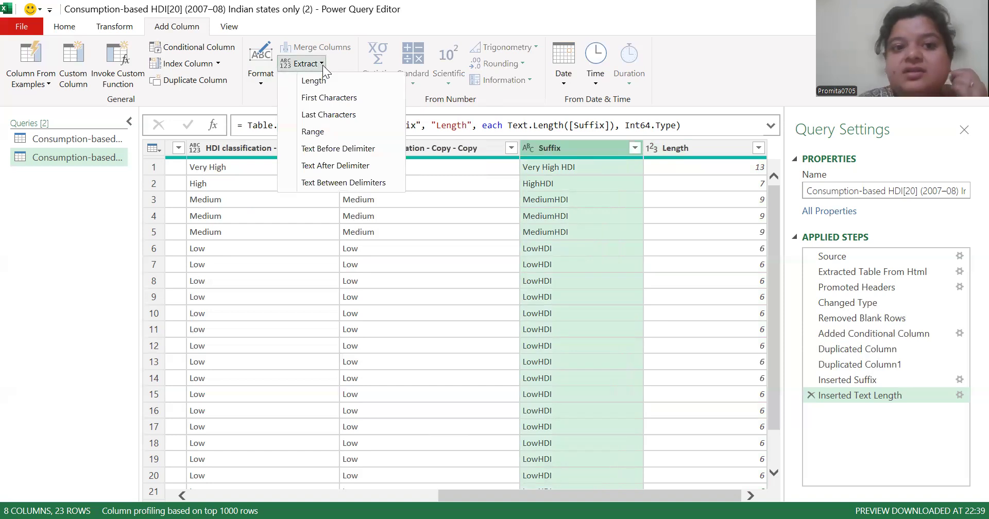
click(326, 98)
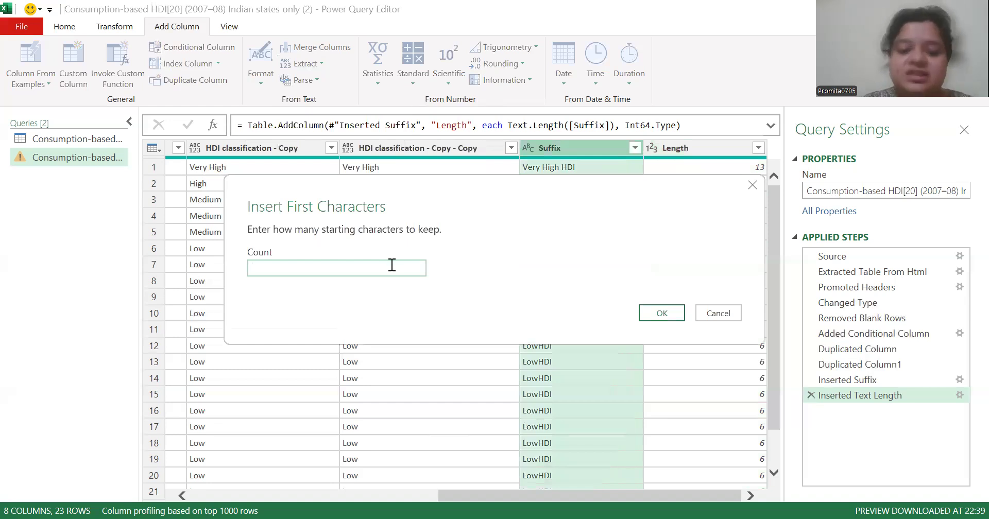
text(4)
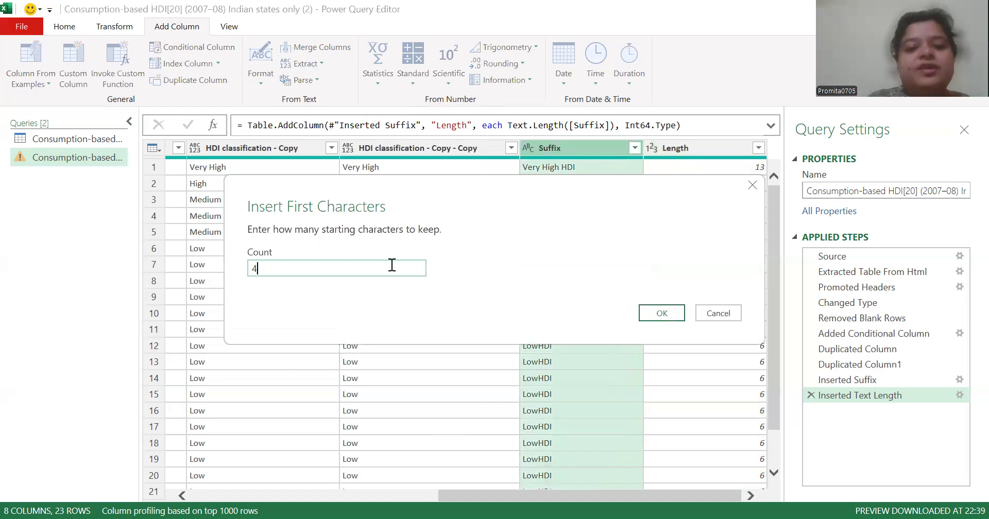
click(671, 313)
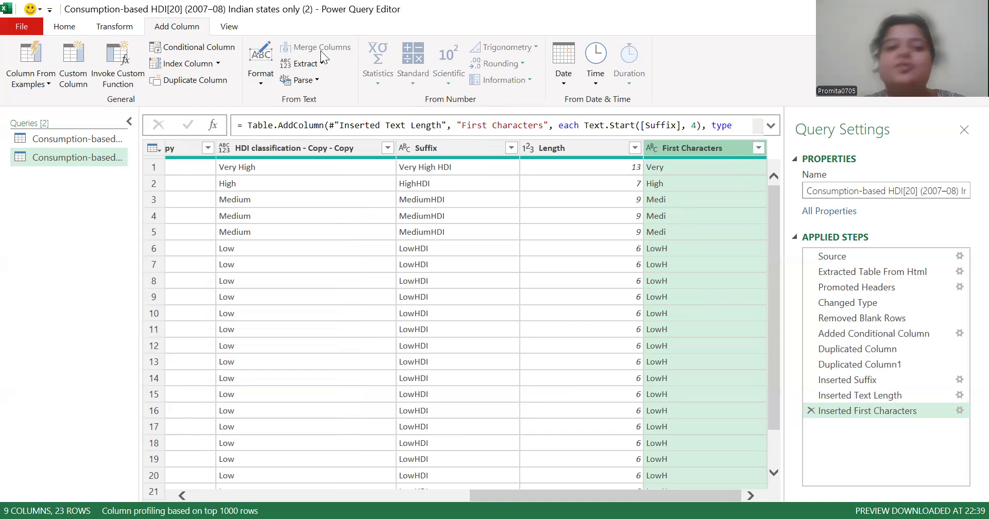
Add a lowercase version of the First Characters column, and an uppercase column based on that lowercase one
click(263, 88)
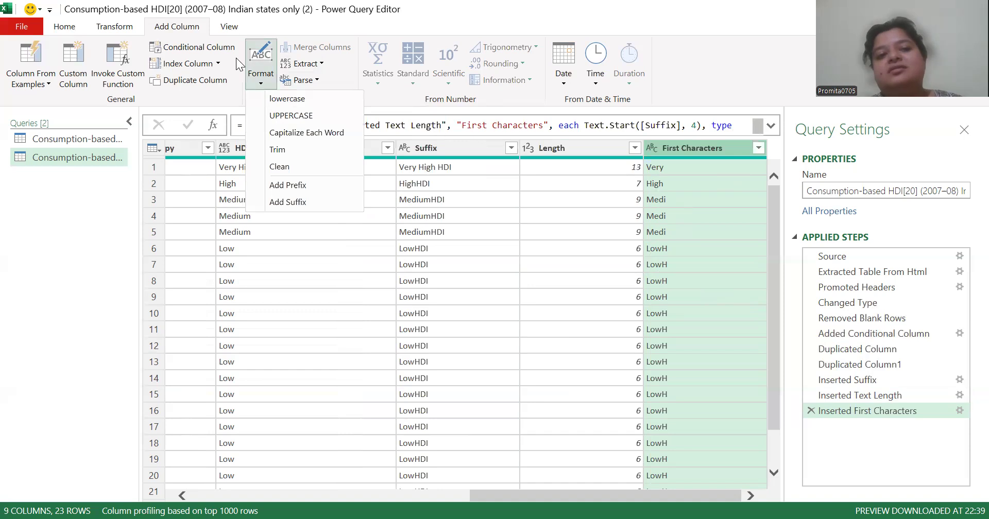
click(254, 68)
click(253, 67)
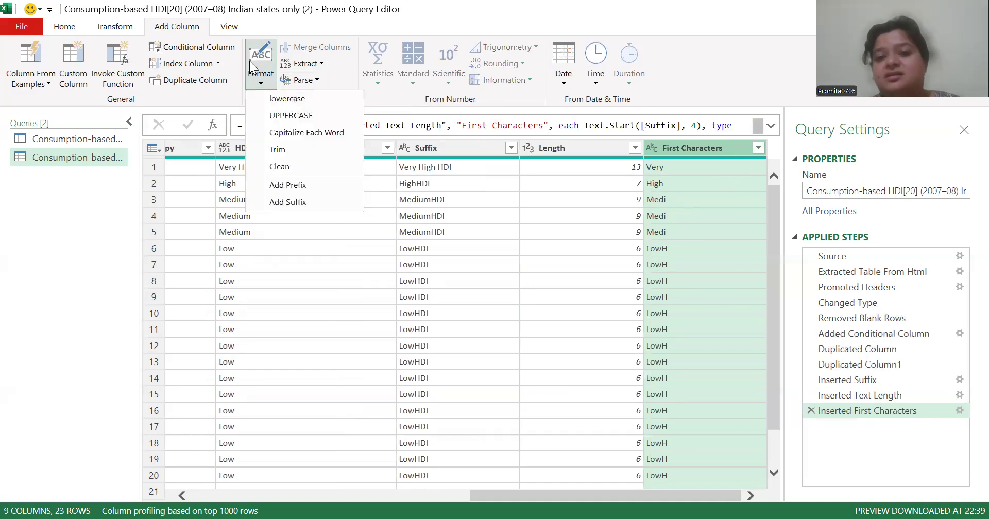
click(280, 101)
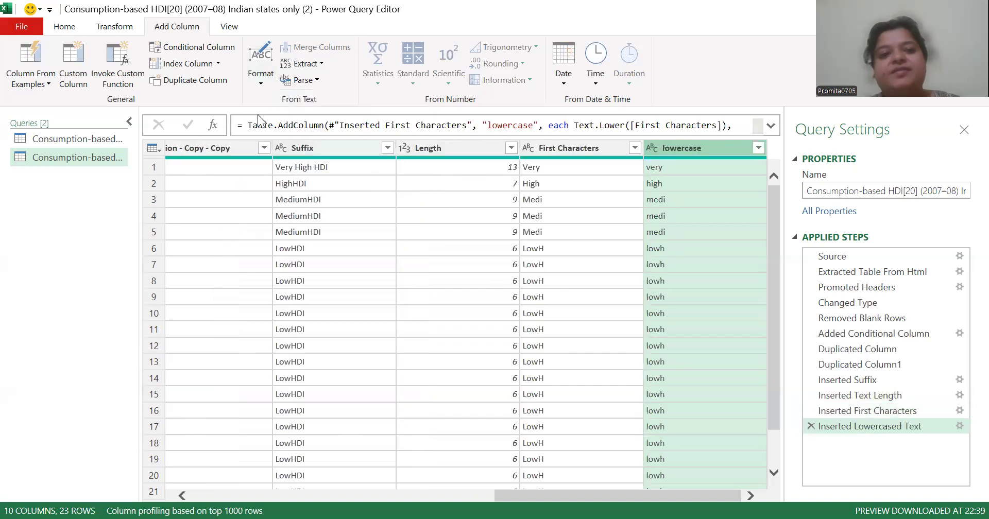
click(262, 86)
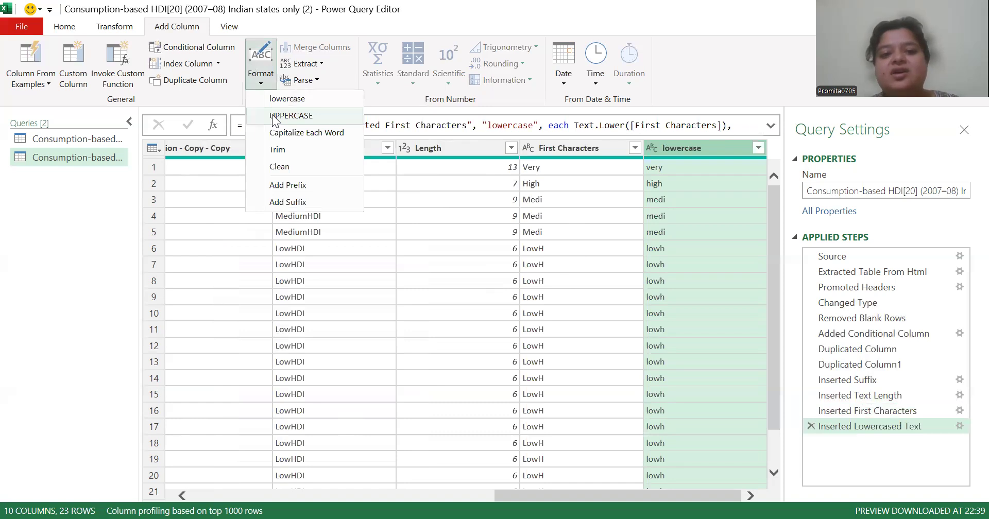
click(275, 118)
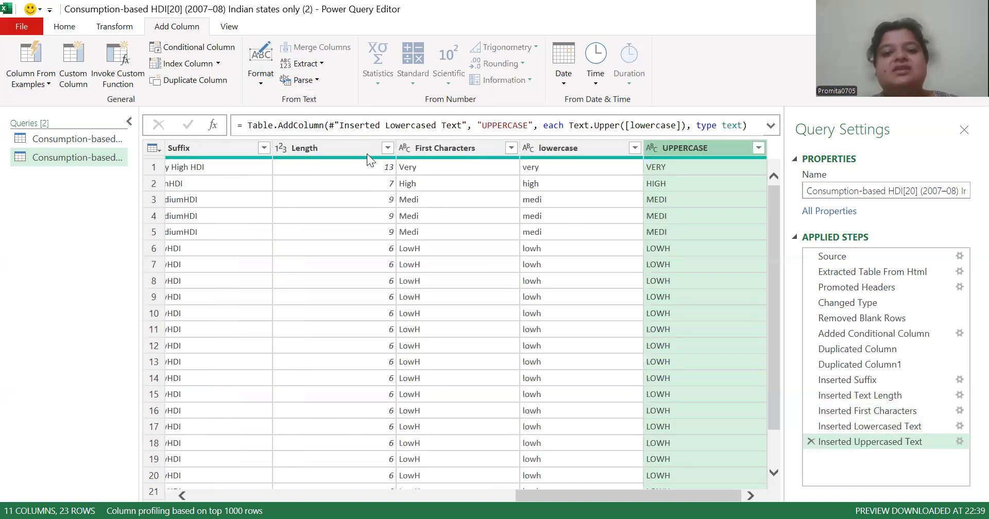
Add a column that capitalizes each word of the Suffix column's values
click(232, 151)
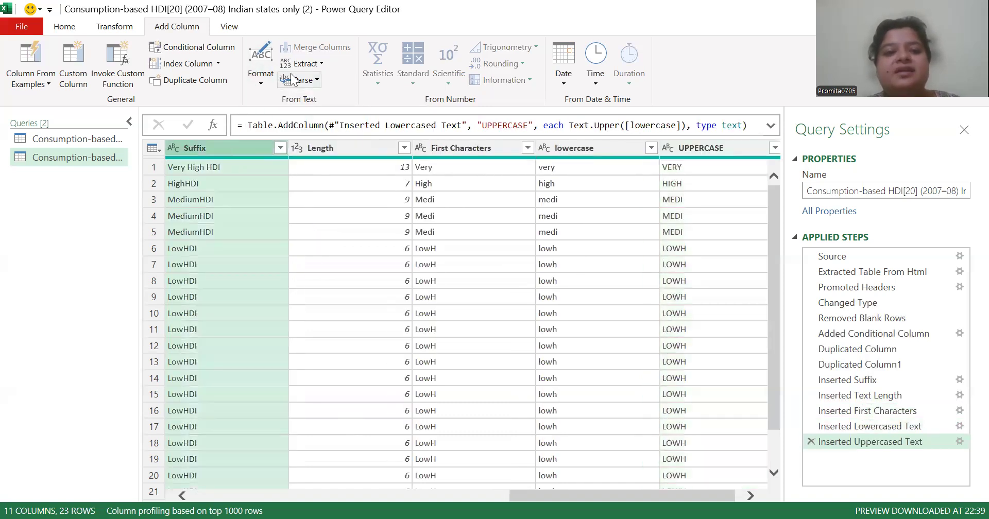
click(261, 77)
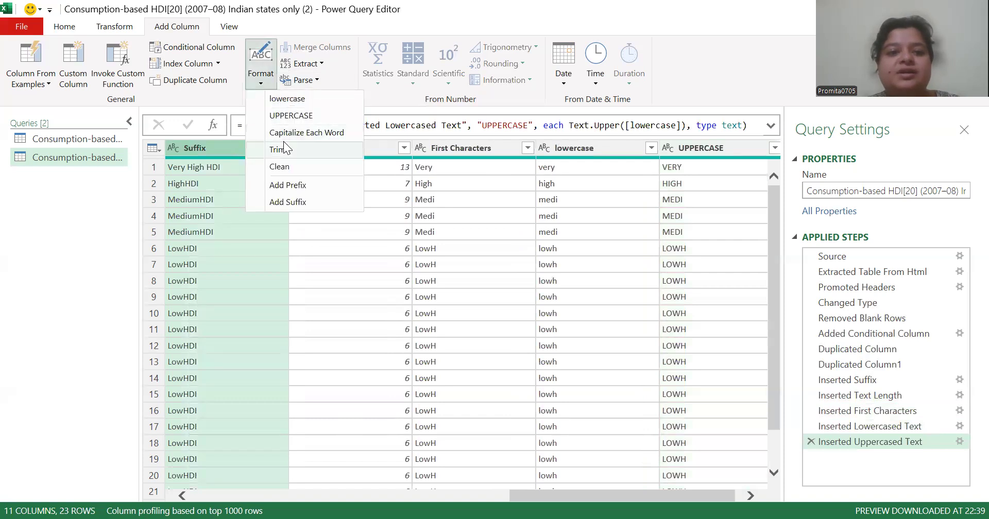
click(289, 134)
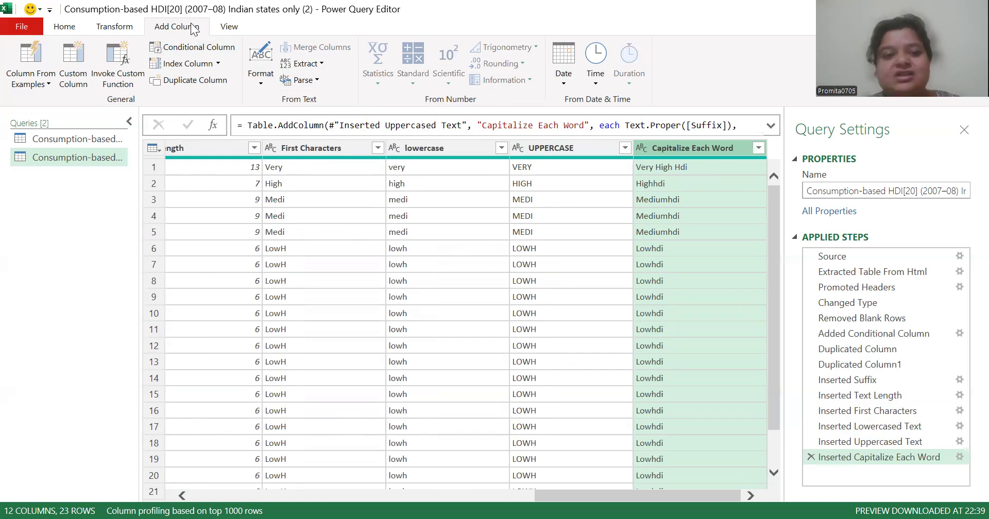
click(119, 27)
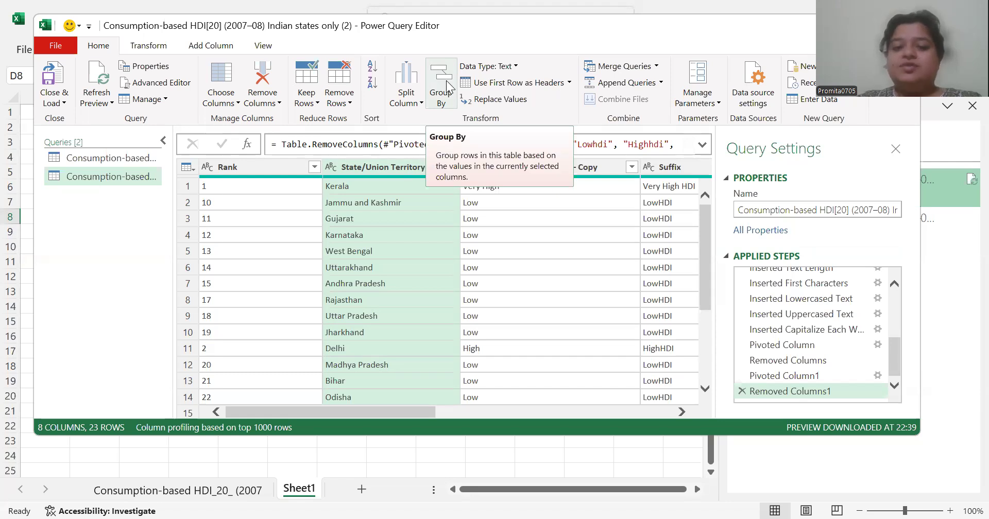
click(447, 89)
click(748, 146)
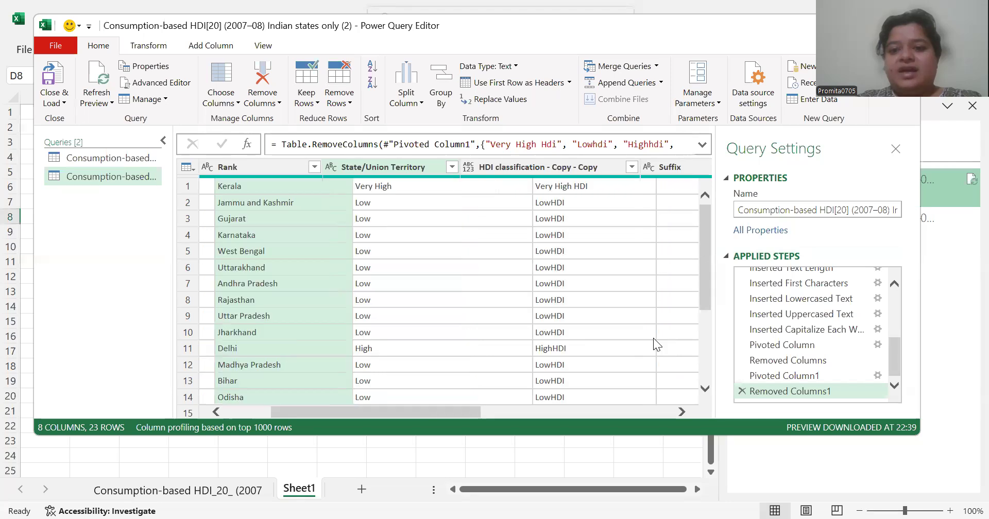
scroll(653, 338, right, 5)
click(356, 416)
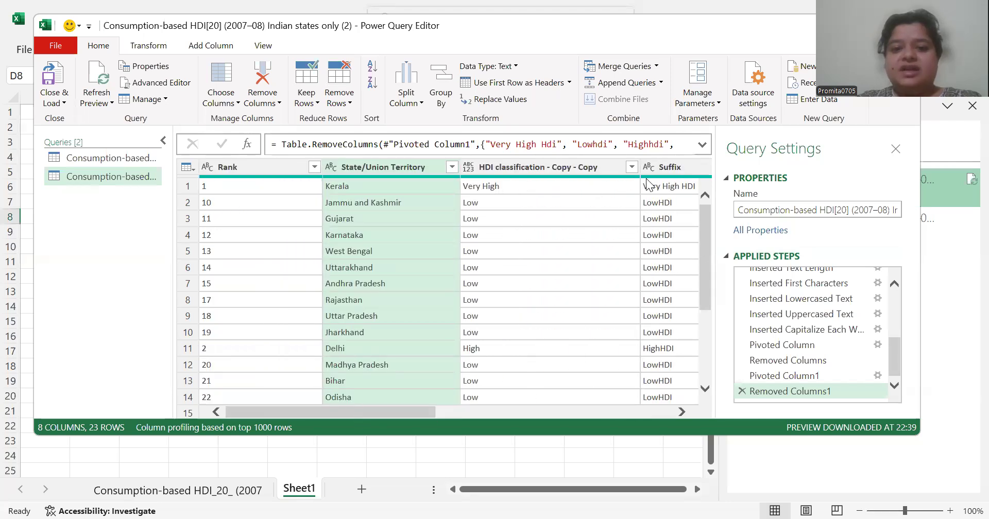
Group the table by the Suffix column with a new column named Count that uses the Count Rows operation
click(571, 164)
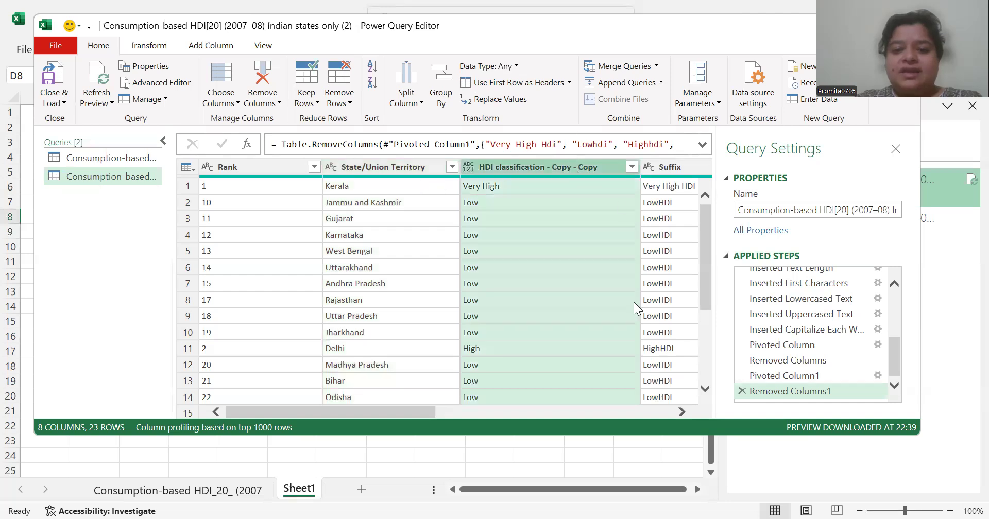
scroll(634, 302, right, 3)
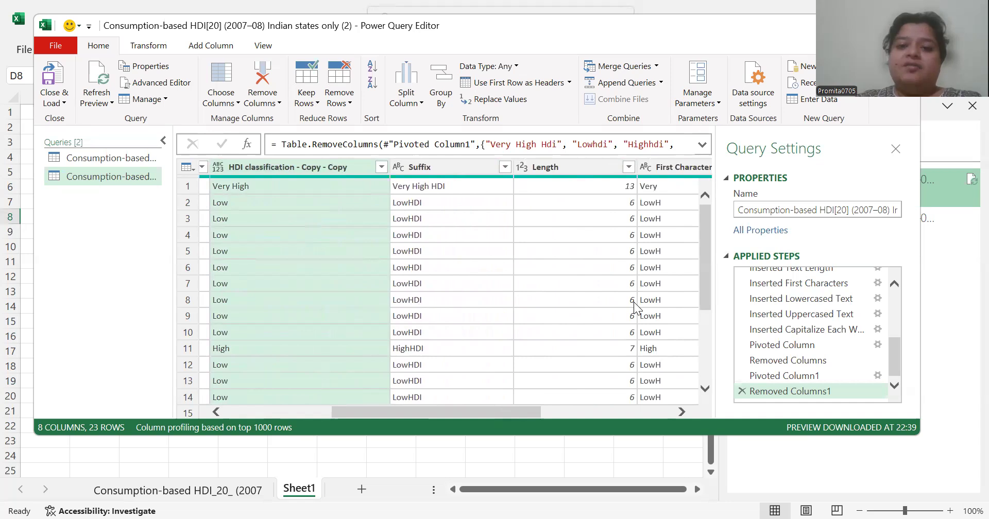
scroll(633, 308, right, 2)
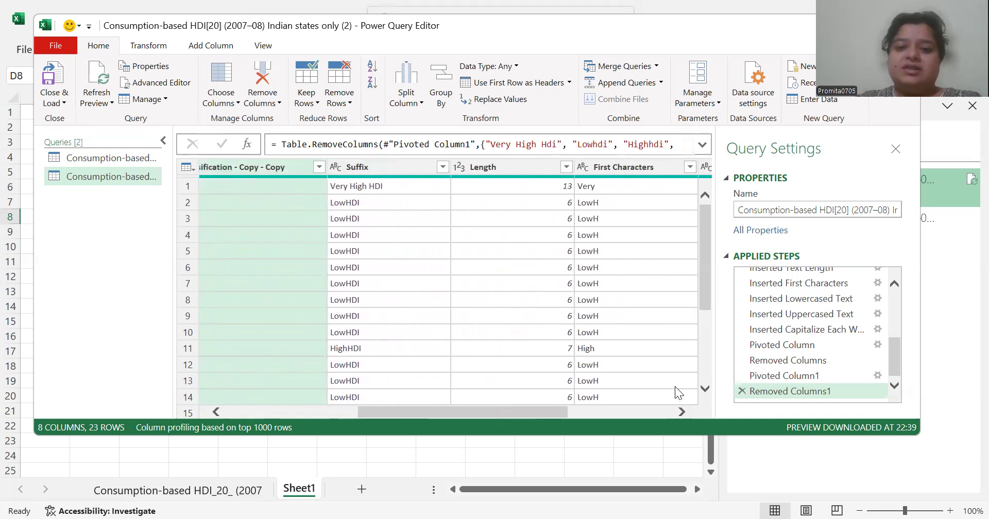
click(435, 167)
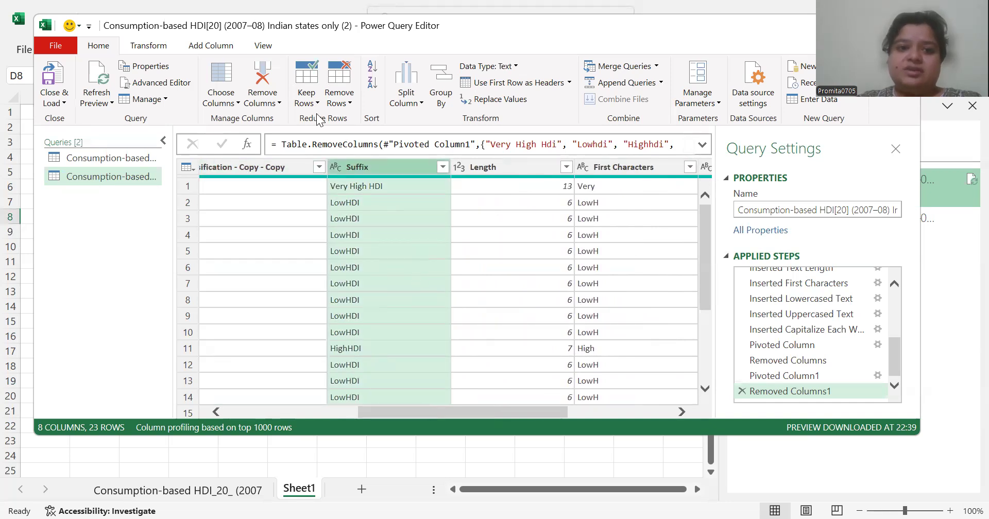
click(438, 82)
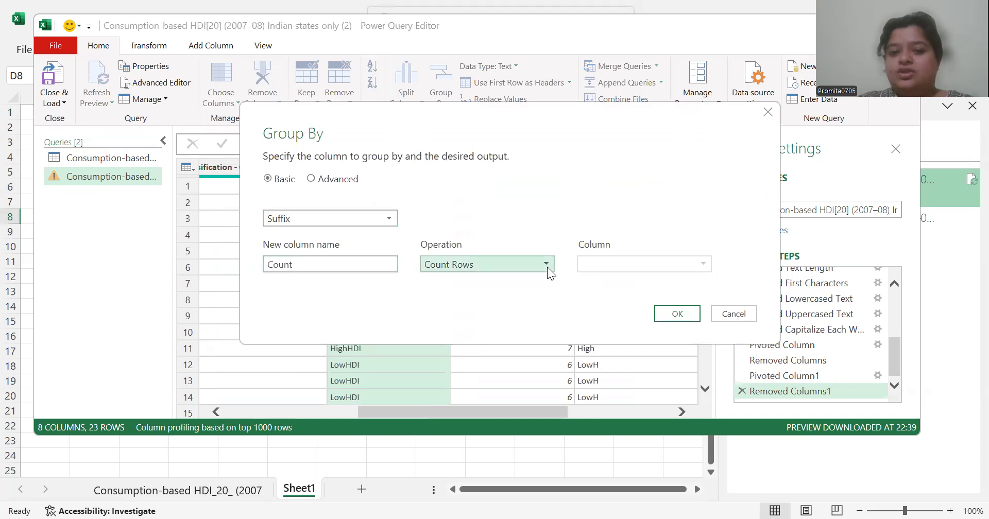
click(547, 267)
click(548, 267)
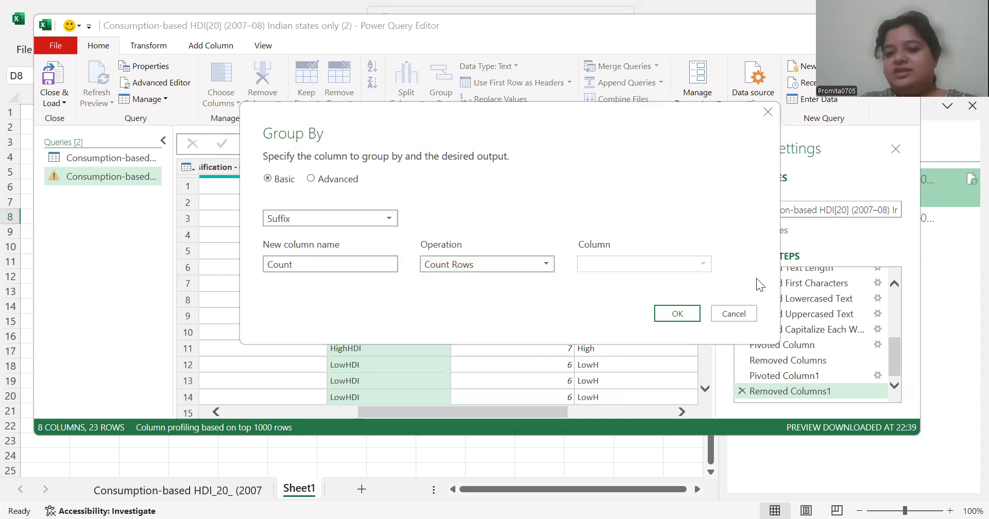
click(677, 314)
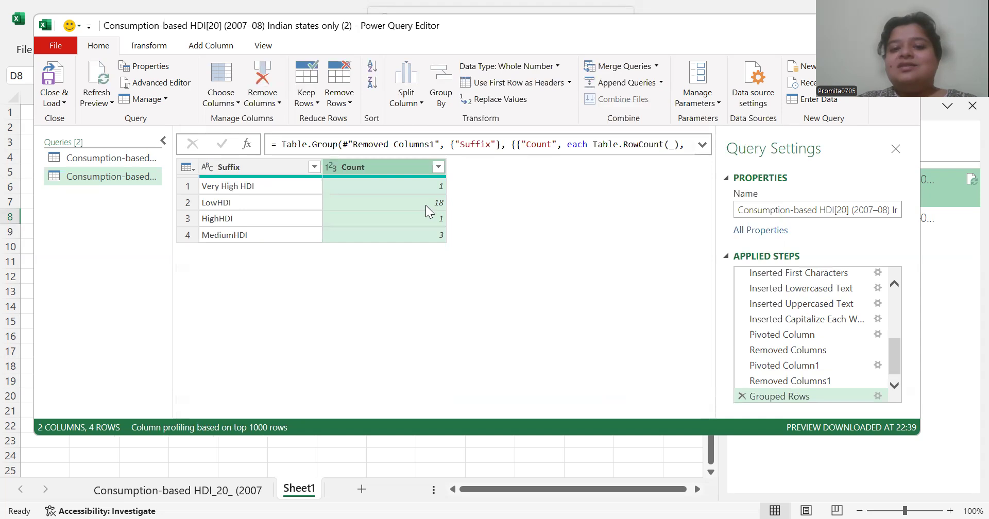
Rename the Count column of the grouped table as "frequency"
right_click(397, 164)
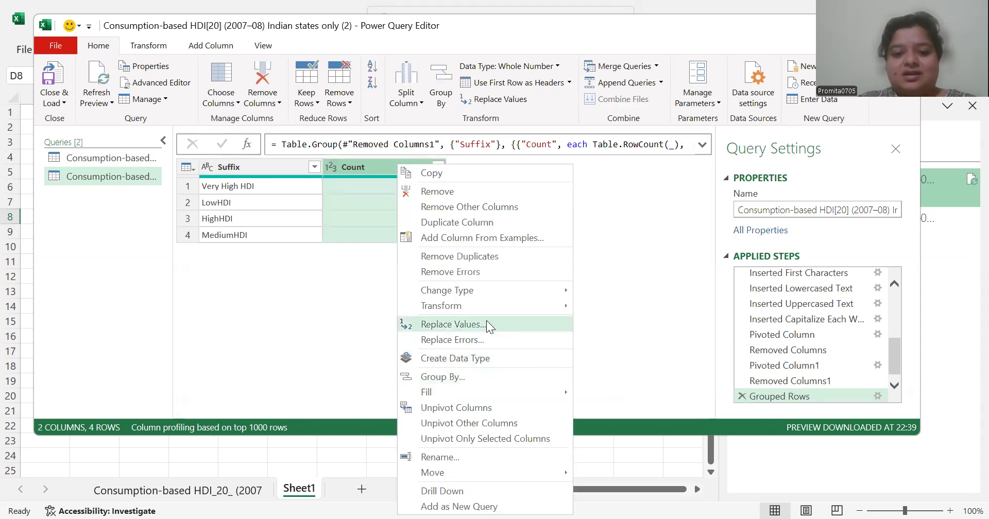
click(476, 463)
text(frequency)
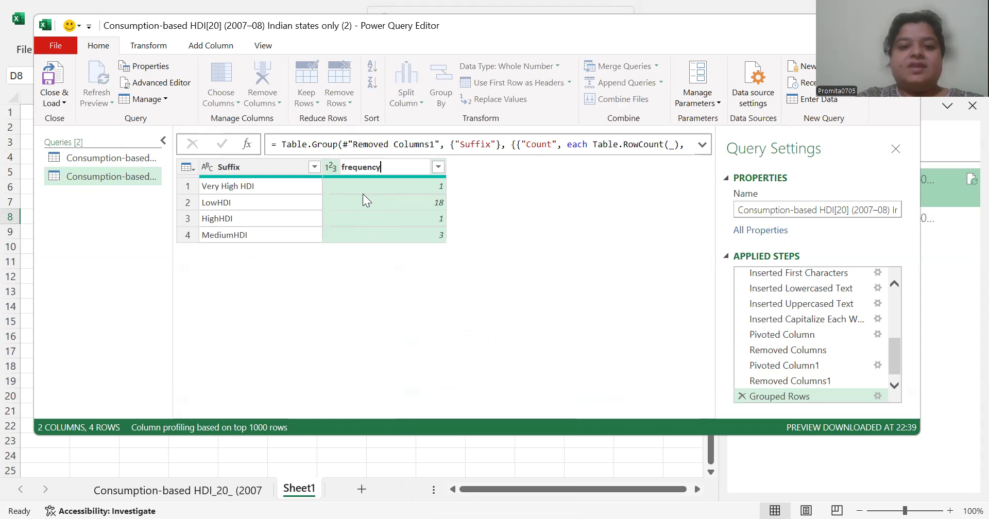
click(522, 246)
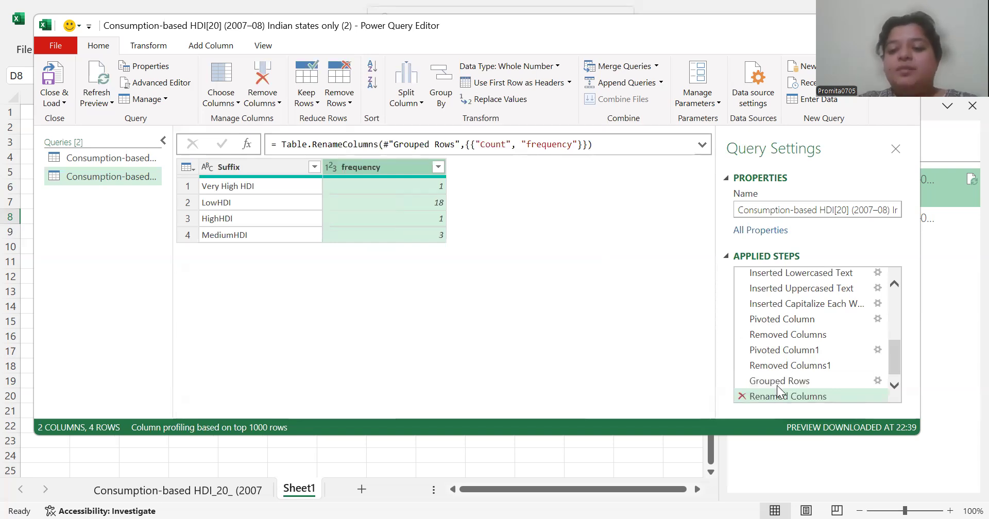
Delete the Renamed Columns and Grouped Rows applied steps
key(Delete)
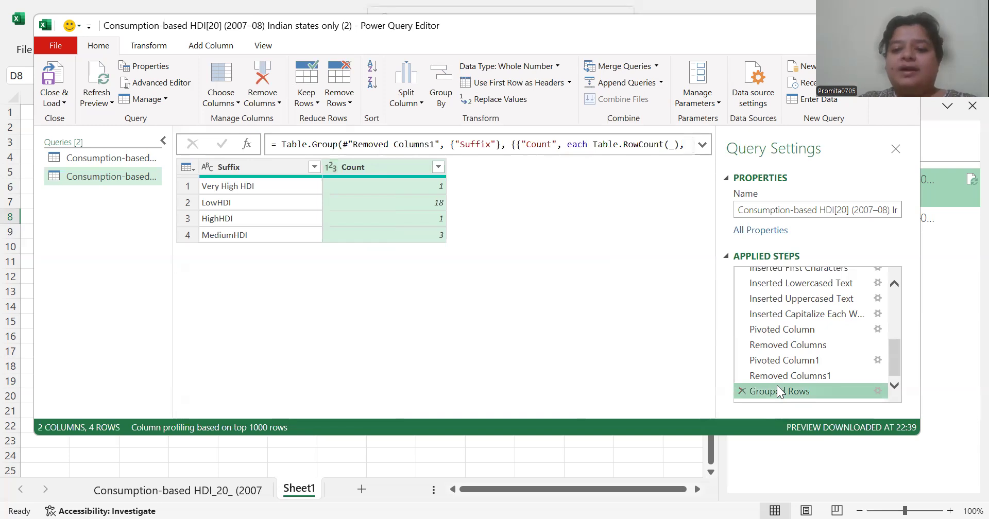
key(Delete)
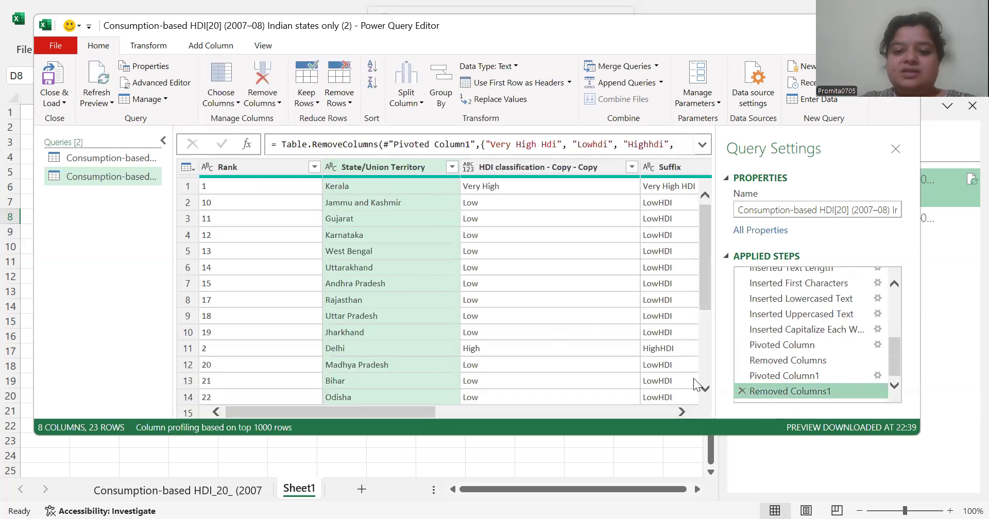
scroll(251, 396, right, 5)
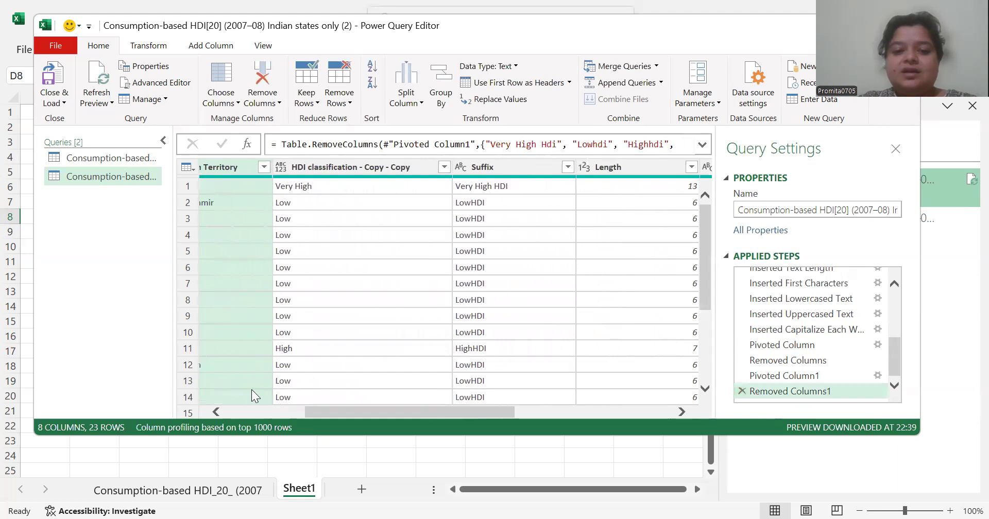
scroll(245, 413, left, 5)
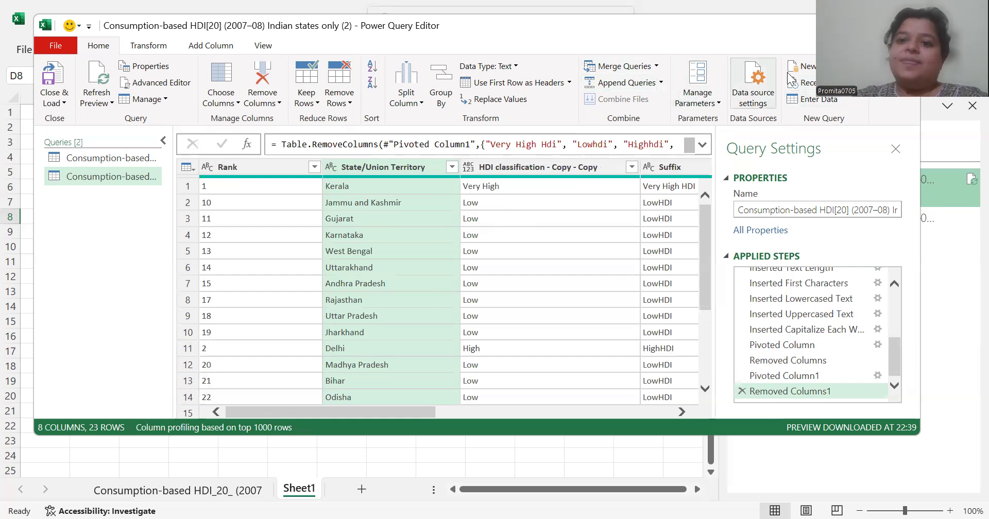
Transpose the table so its rows become columns
click(166, 46)
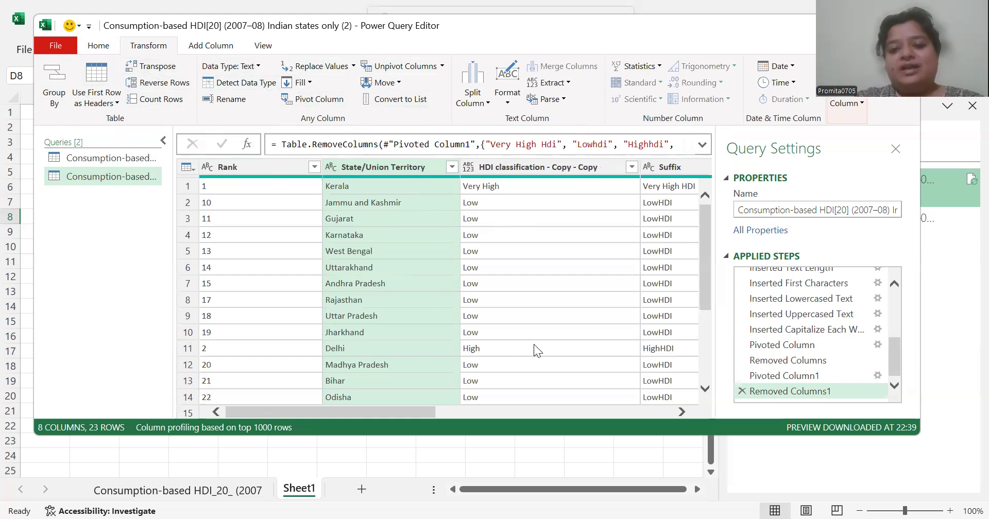
scroll(534, 344, right, 5)
click(354, 407)
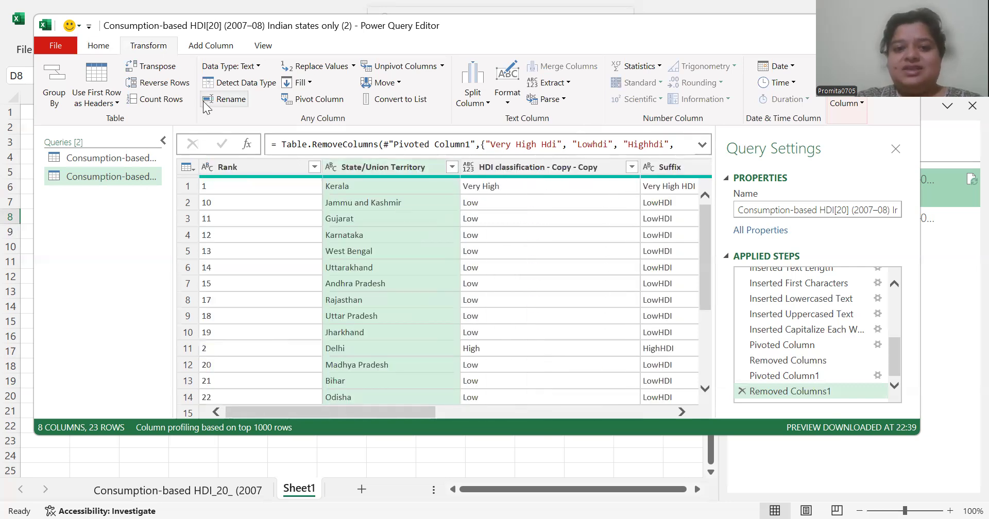
click(148, 70)
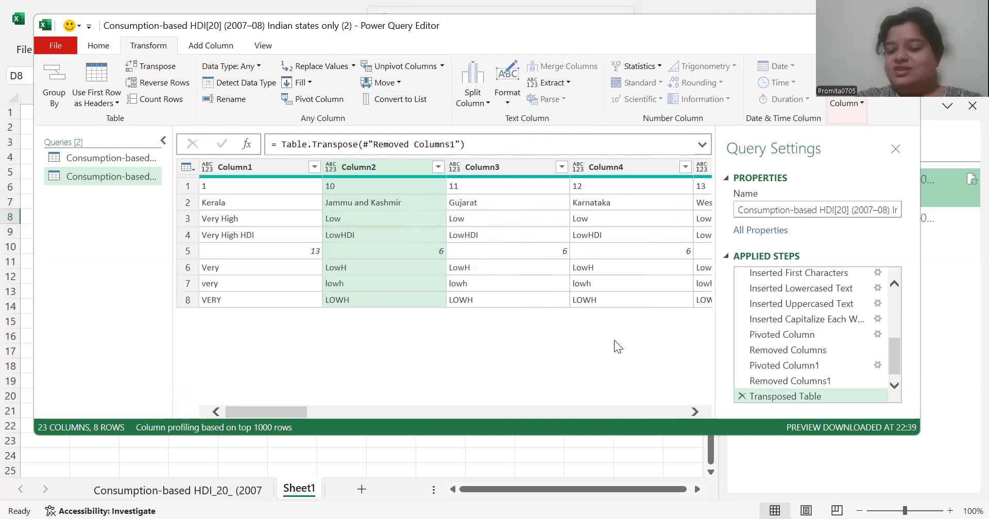
Delete the Transposed Table applied step and replace "Low" with "Poor" in the HDI classification - Copy - Copy column
key(Delete)
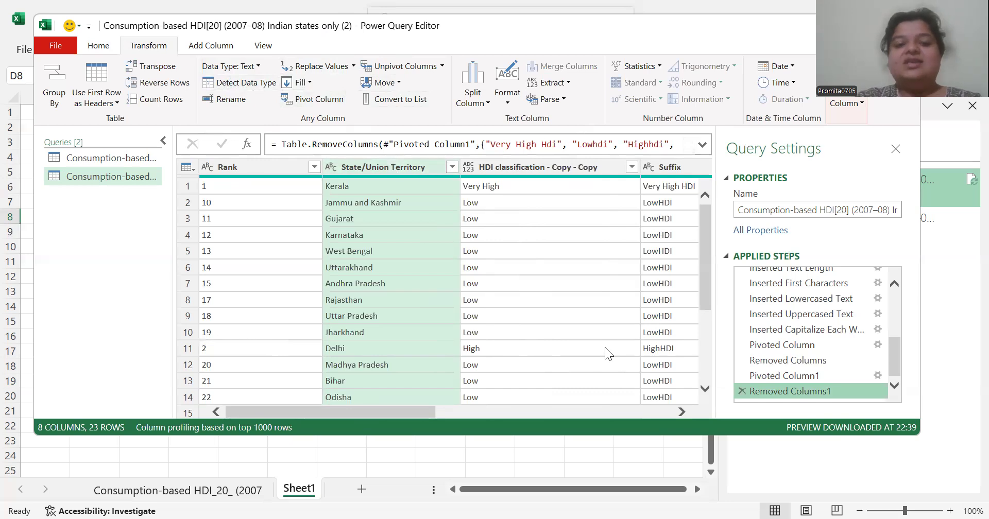
click(532, 251)
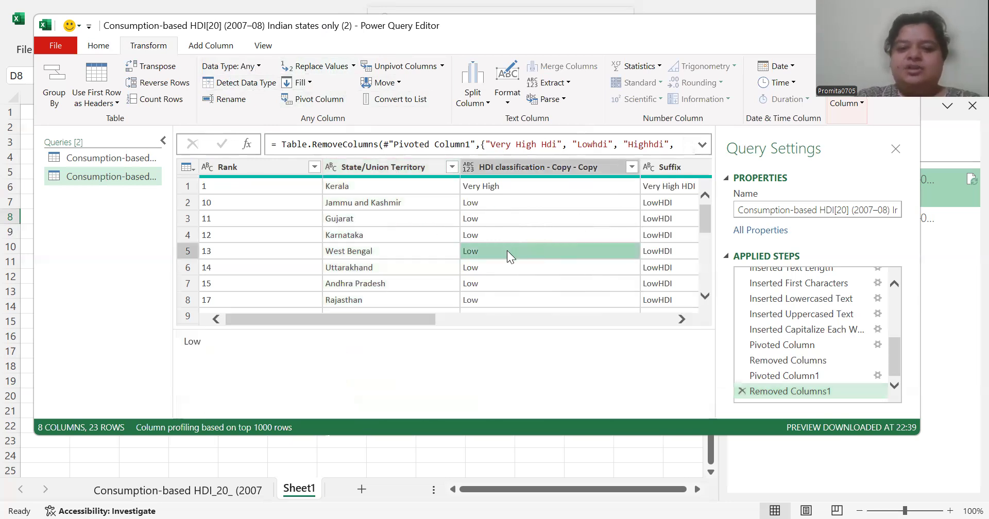
click(507, 202)
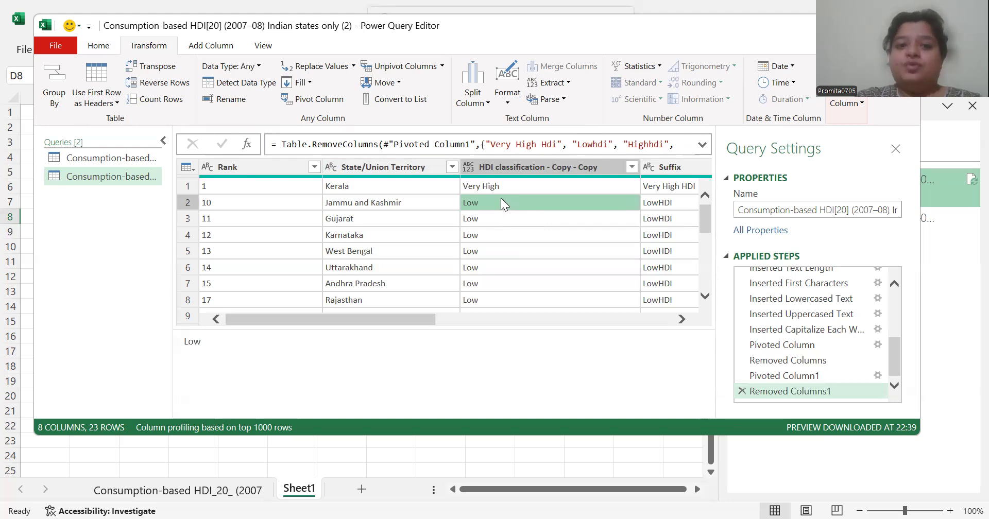
click(353, 66)
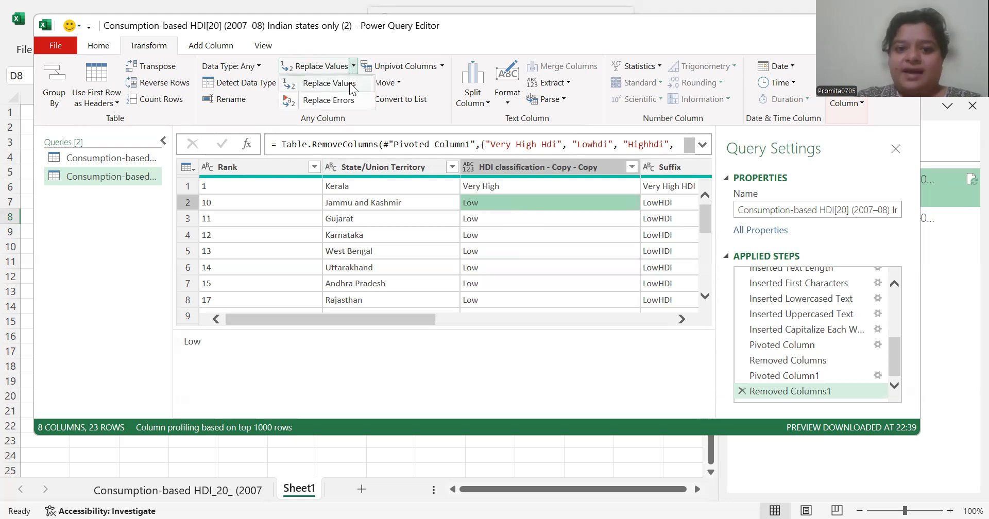
click(351, 85)
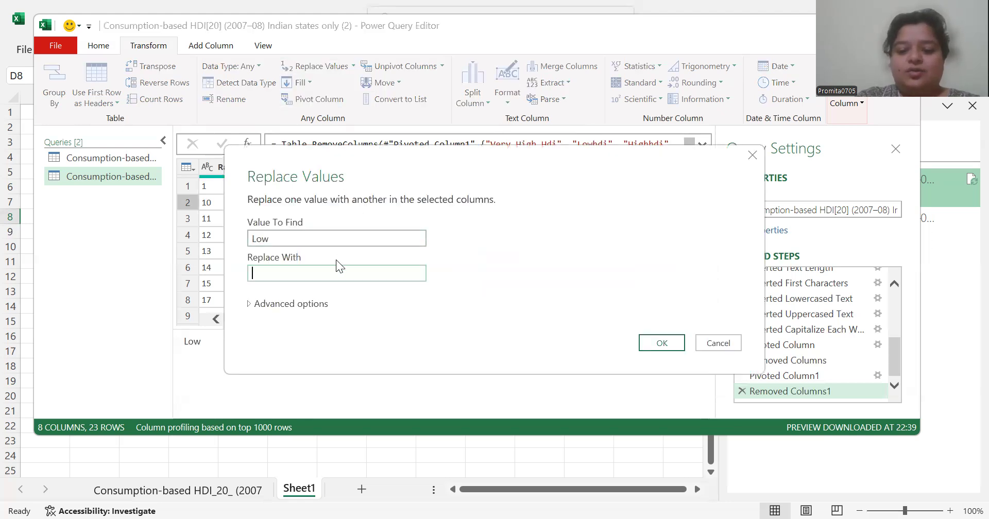
text(Poor)
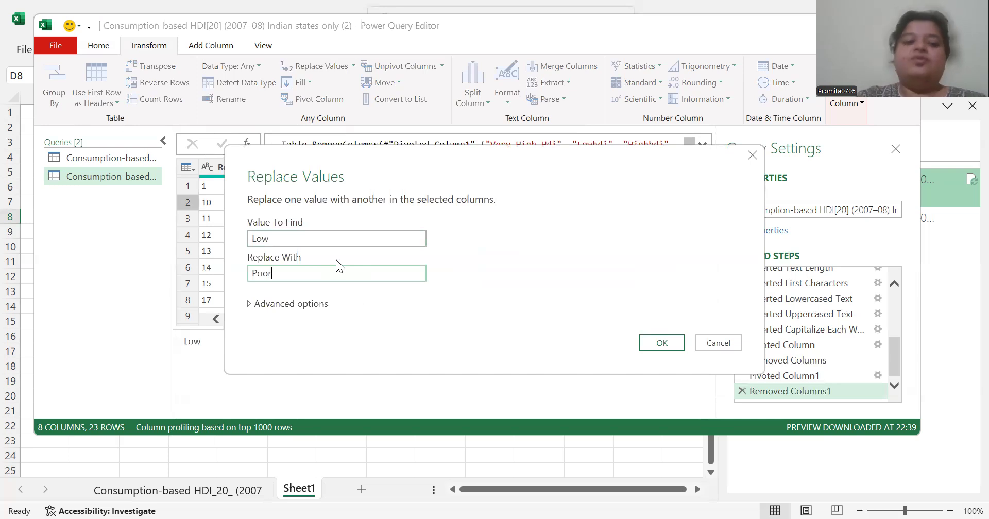
click(663, 342)
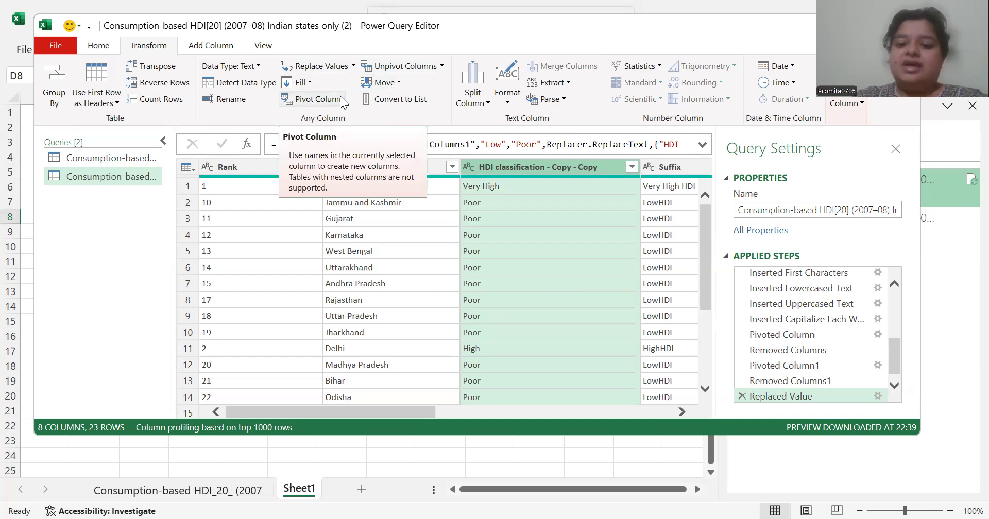
Pivot the HDI classification - Copy - Copy column with Suffix as the values column
scroll(404, 340, right, 5)
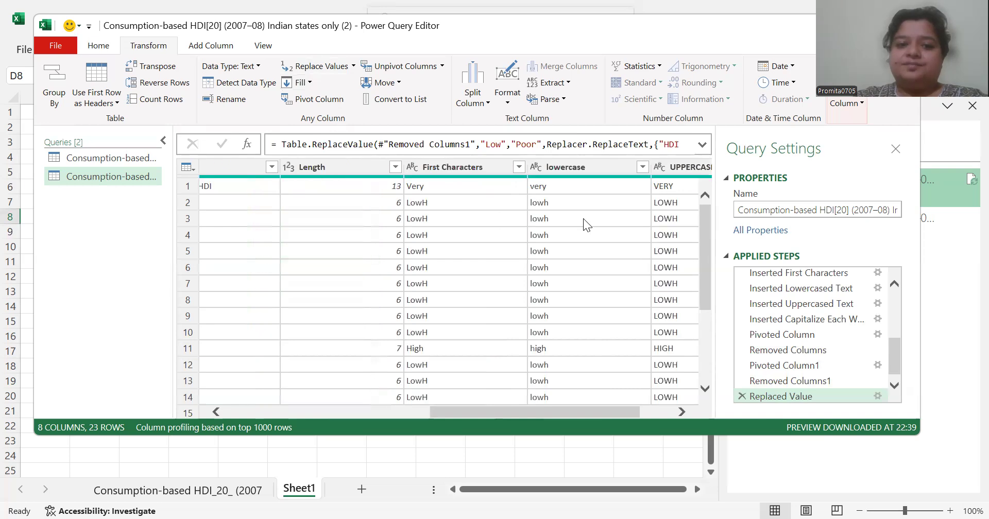
scroll(629, 274, right, 2)
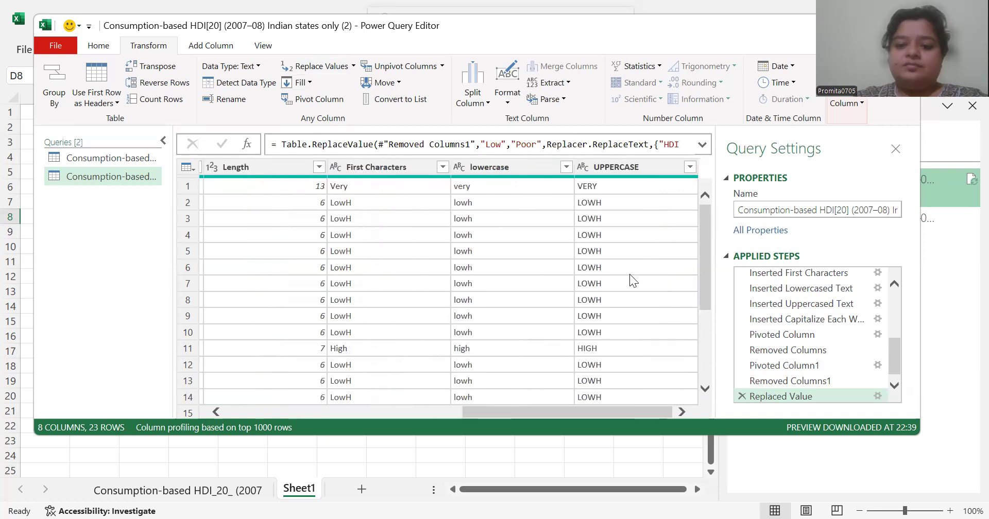
click(353, 412)
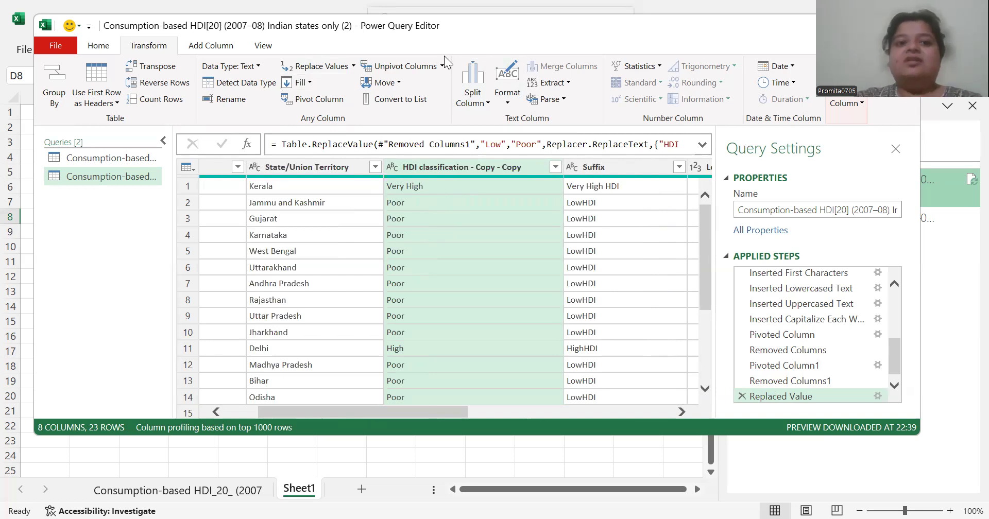
click(324, 100)
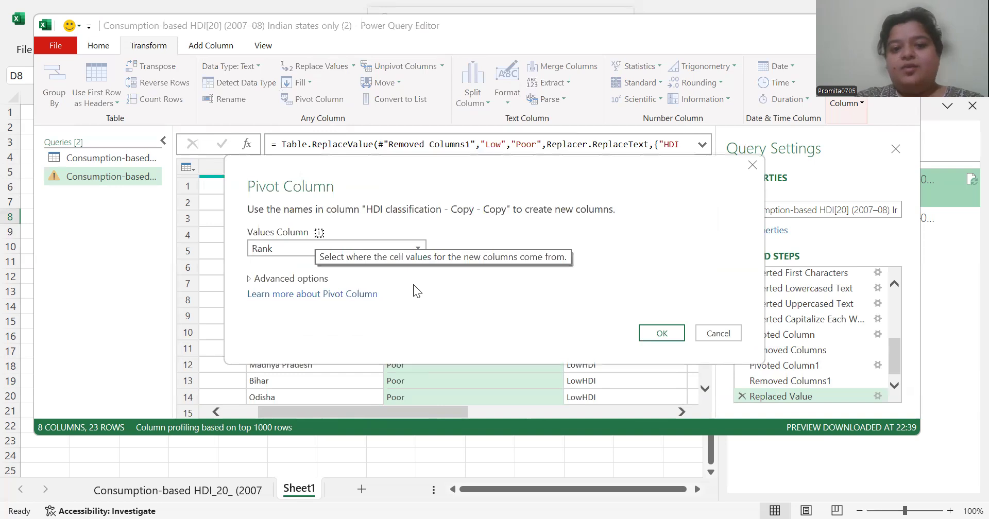
click(422, 244)
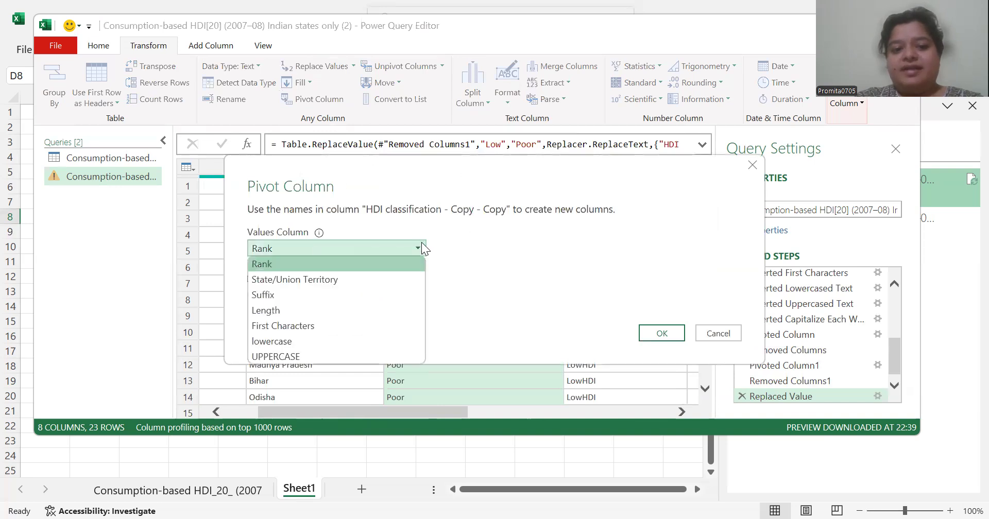
click(396, 280)
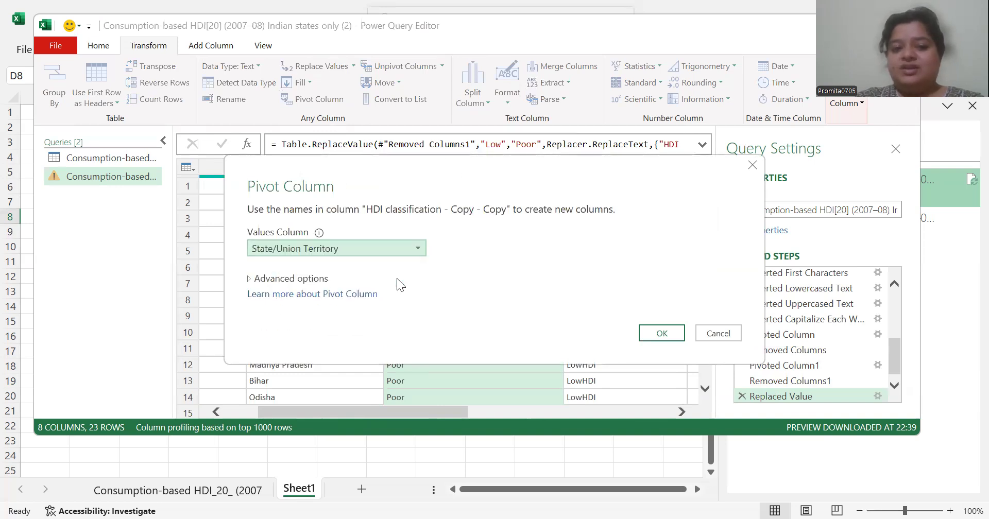
click(415, 249)
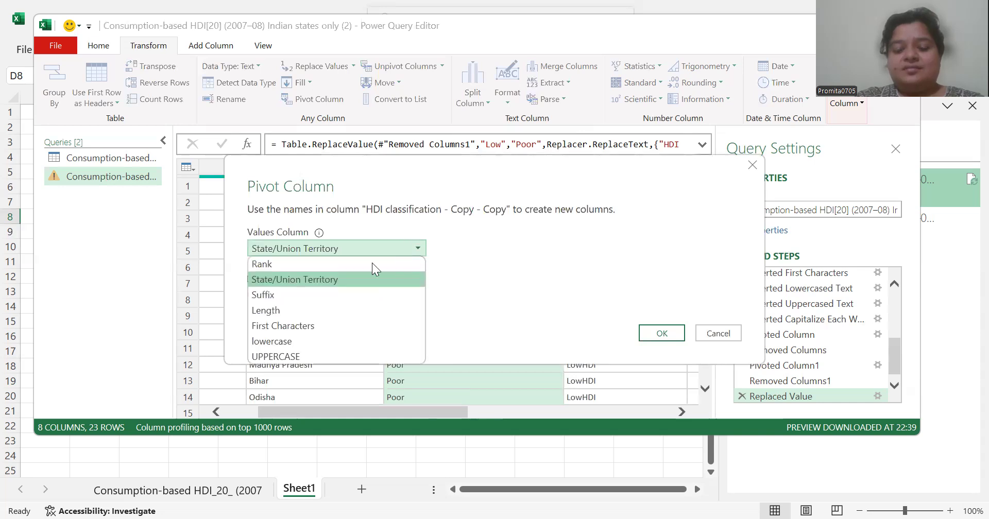
click(354, 292)
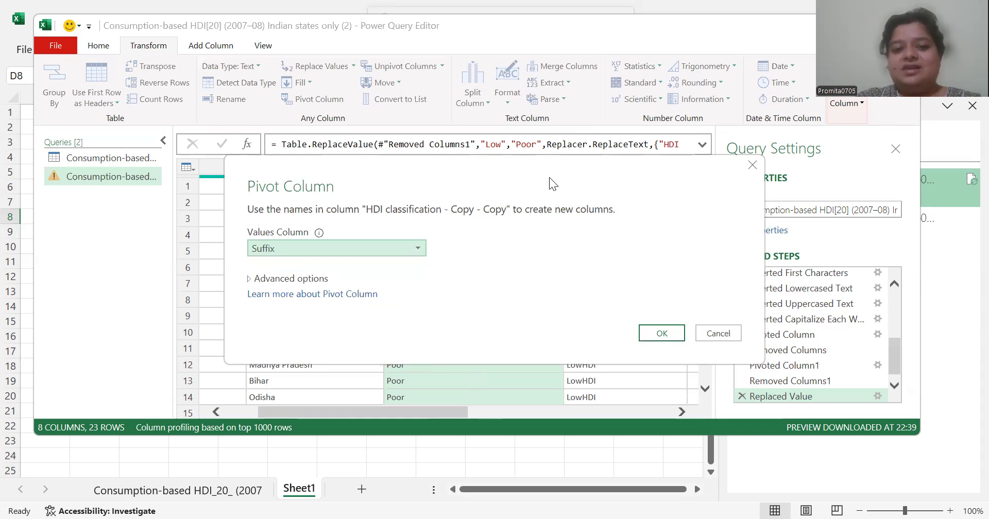
drag(549, 177, 533, 135)
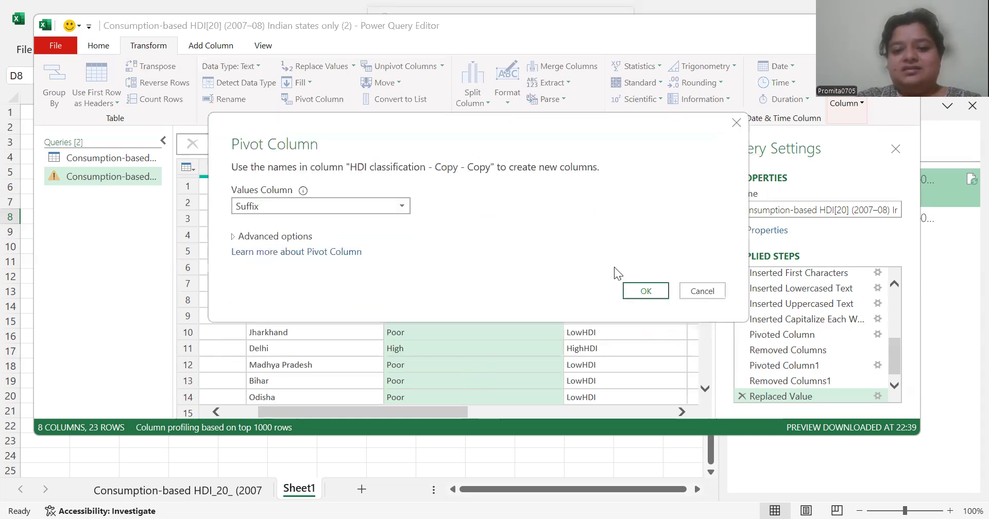
click(632, 287)
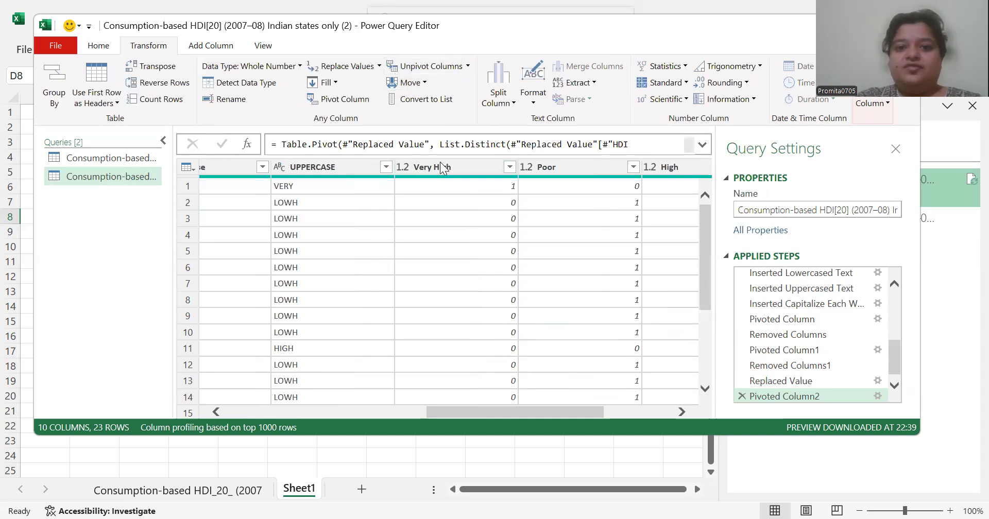
Unpivot the Very High, Poor, High and Medium columns together
click(439, 181)
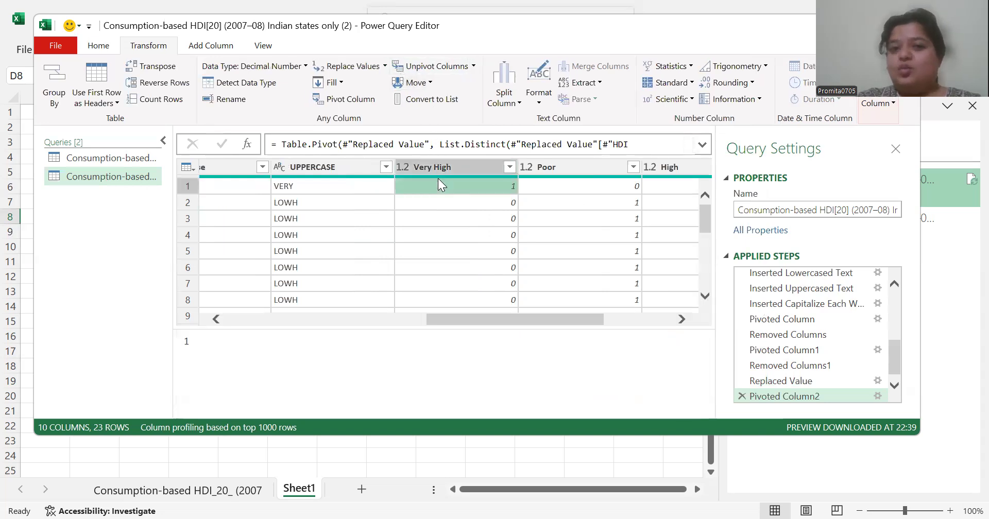
click(479, 203)
click(575, 199)
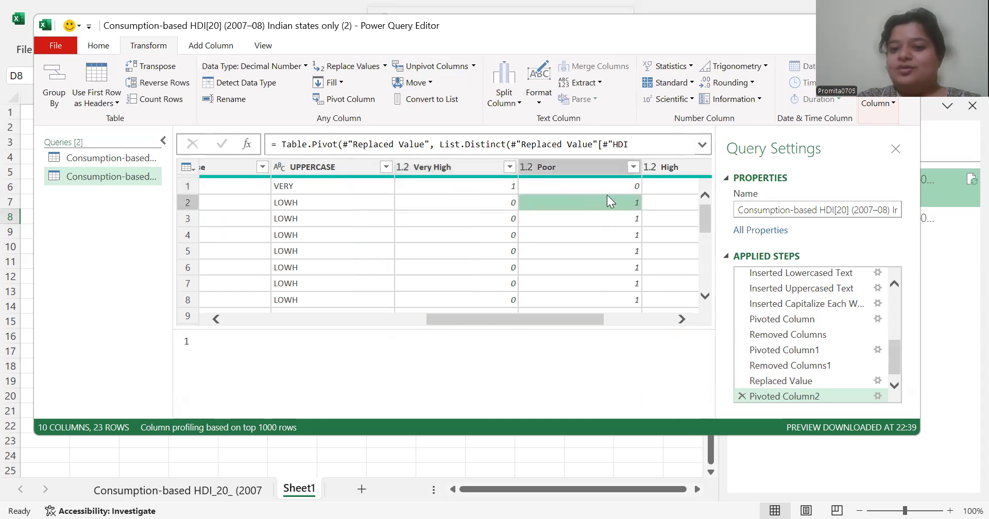
click(682, 321)
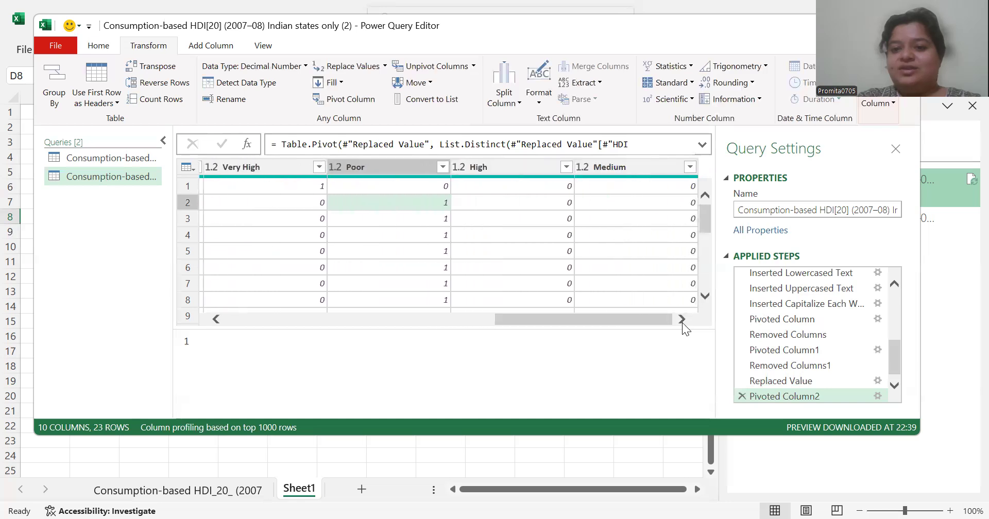
click(346, 318)
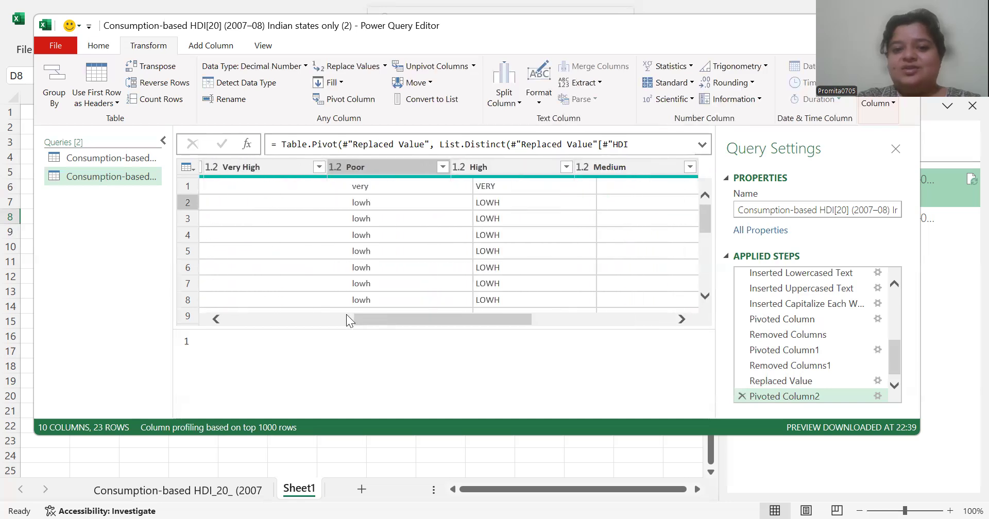
click(582, 320)
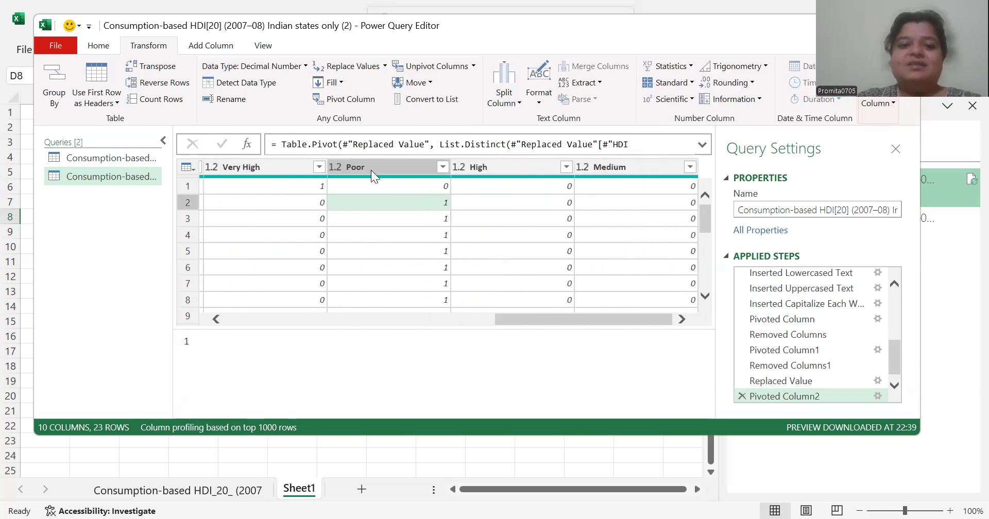
click(399, 164)
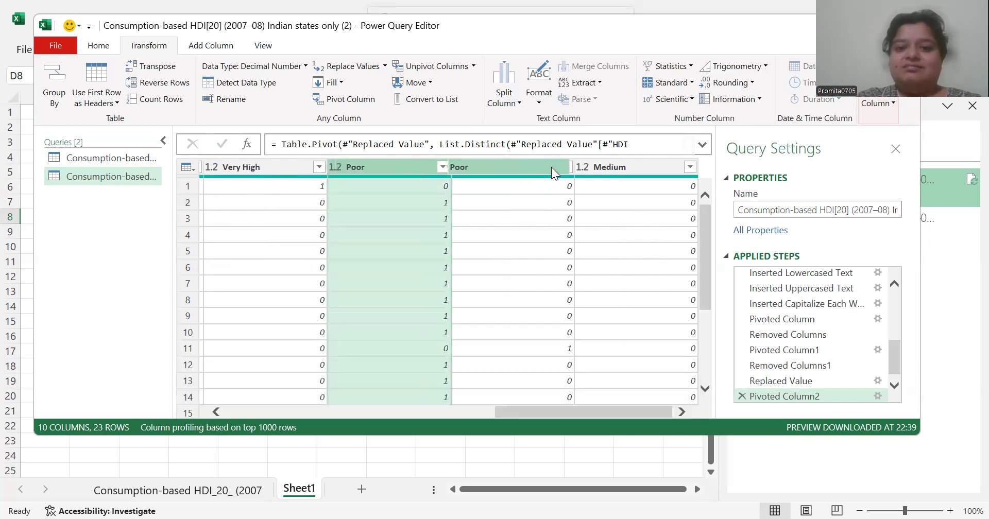
click(487, 173)
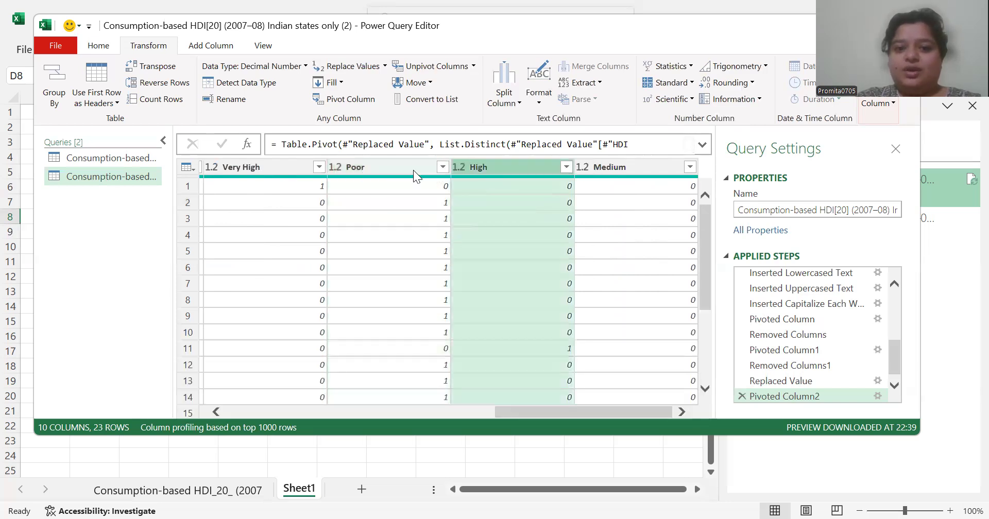
click(391, 170)
ctrl+click(483, 171)
ctrl+click(606, 166)
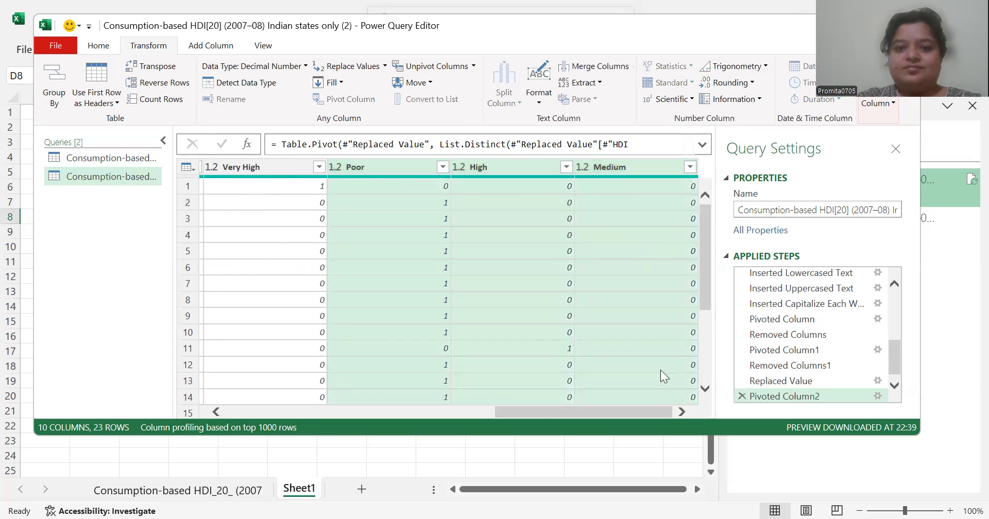
ctrl+click(254, 171)
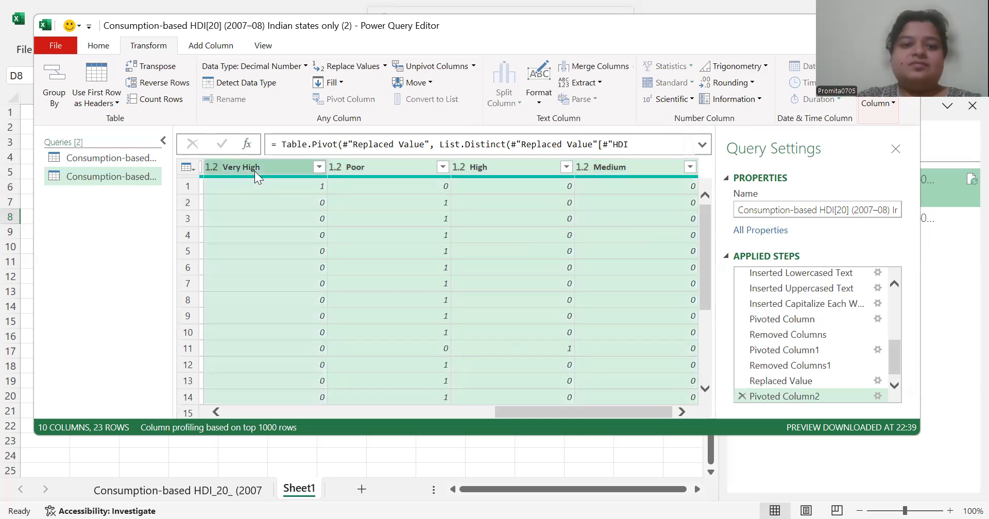
click(422, 66)
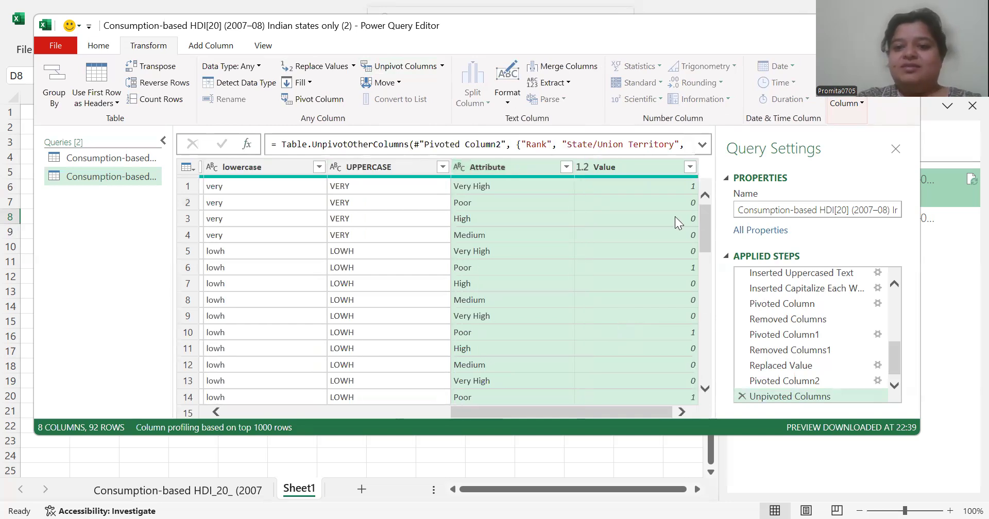
Try removing duplicates based on the Value column and delete the resulting applied step
click(653, 170)
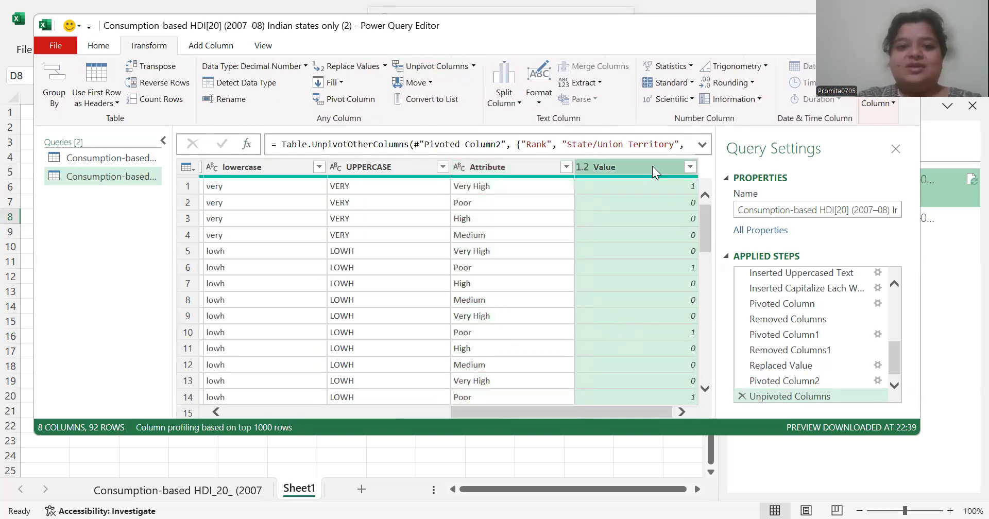
right_click(623, 168)
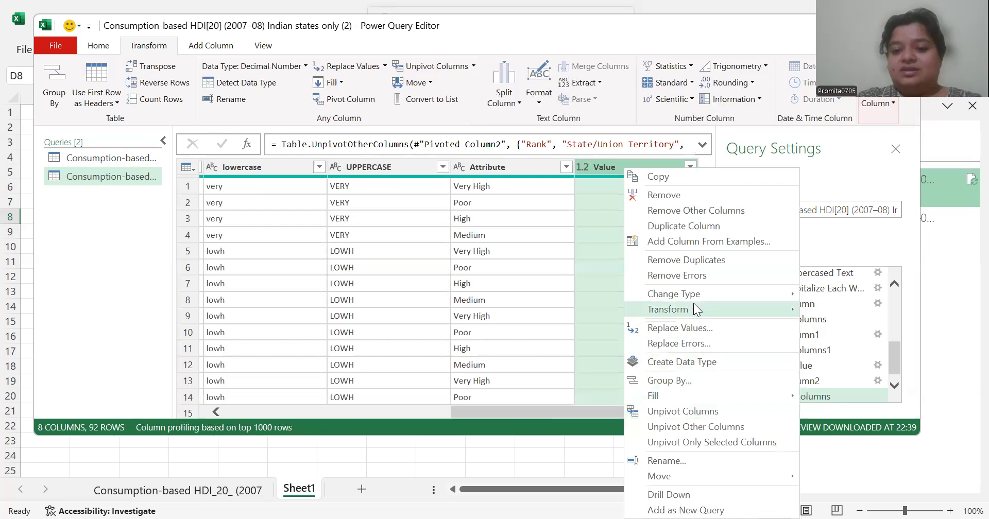
click(678, 260)
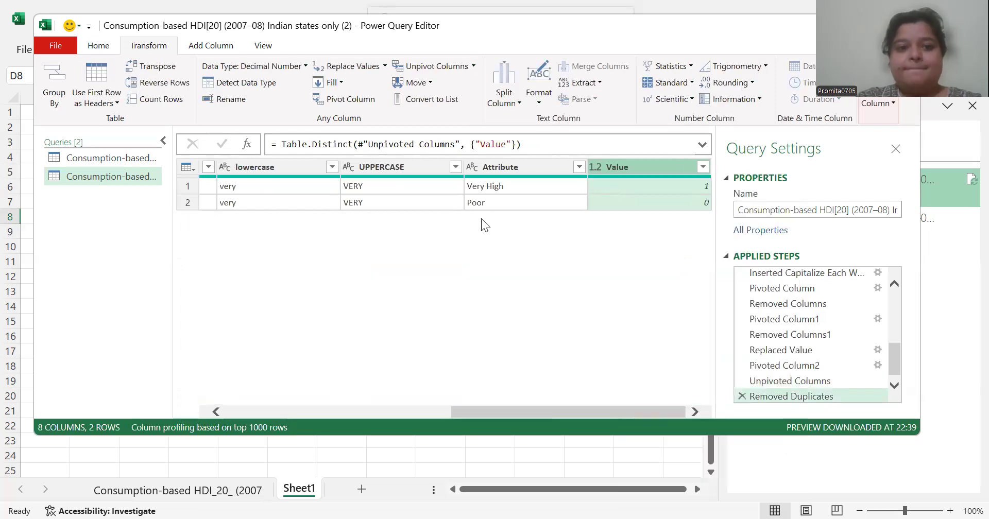
click(743, 394)
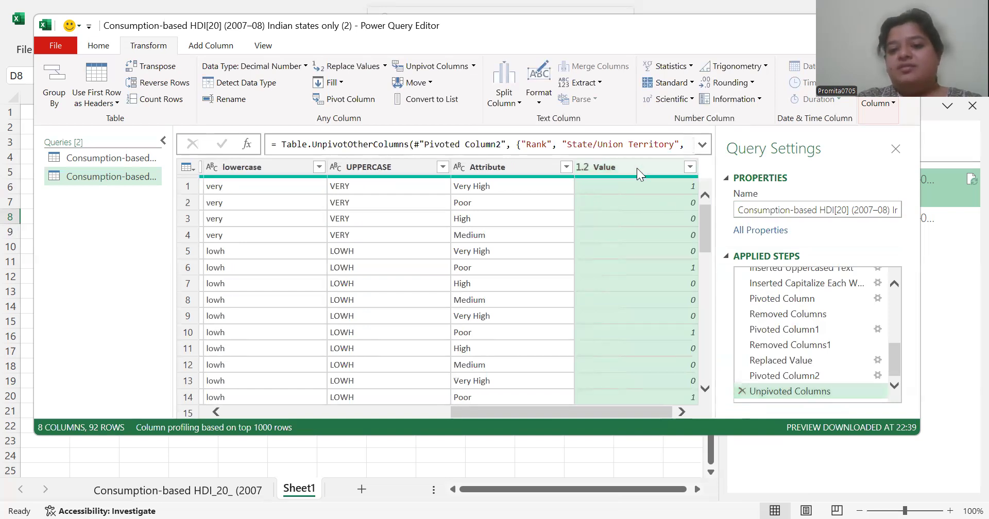
Remove the Value column from the unpivoted table
right_click(637, 168)
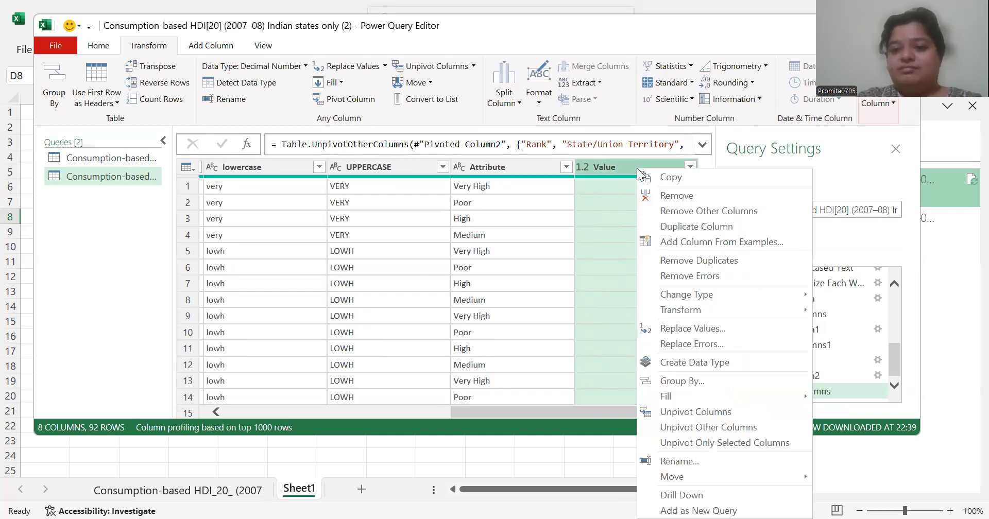
click(684, 202)
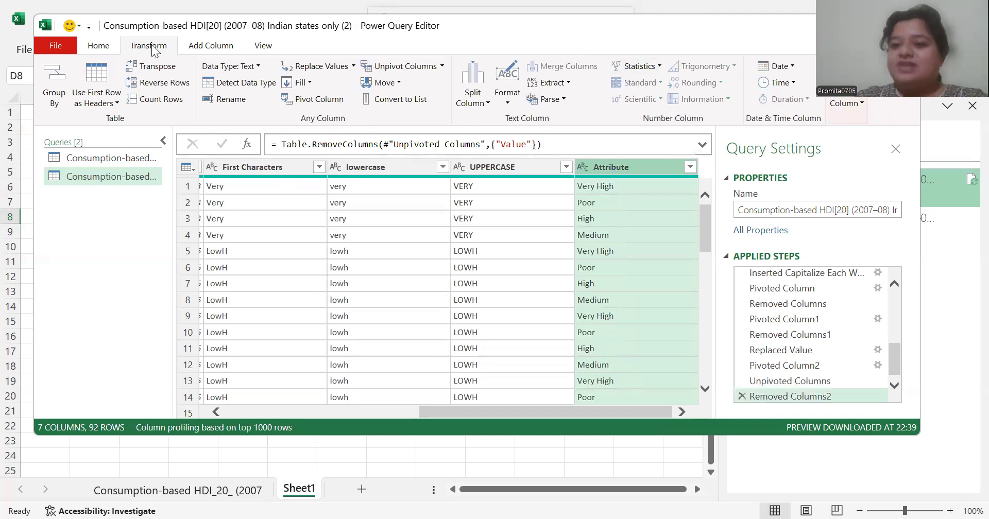
click(208, 45)
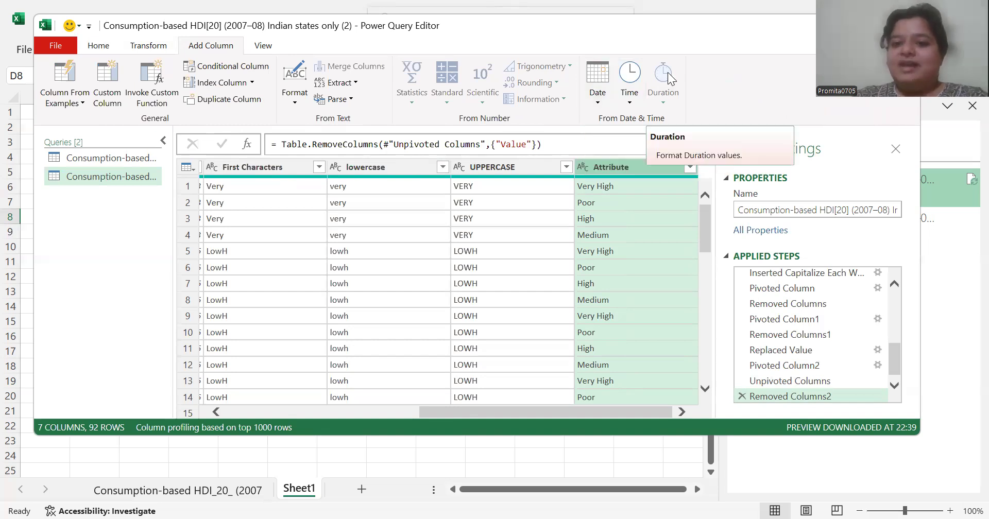
click(262, 48)
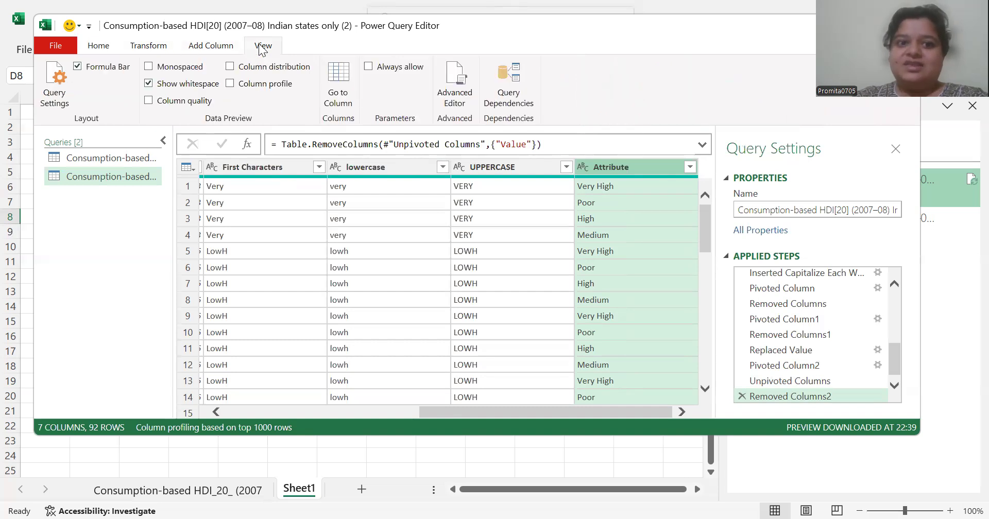
Switch to the DOB workbook and examine the Name and DOB entries on Sheet1
click(211, 45)
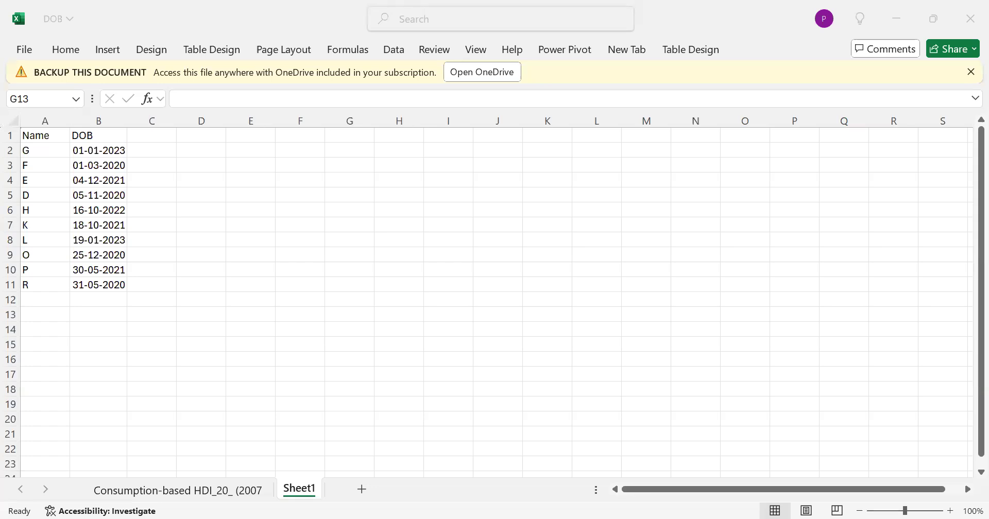
key(alt+Tab)
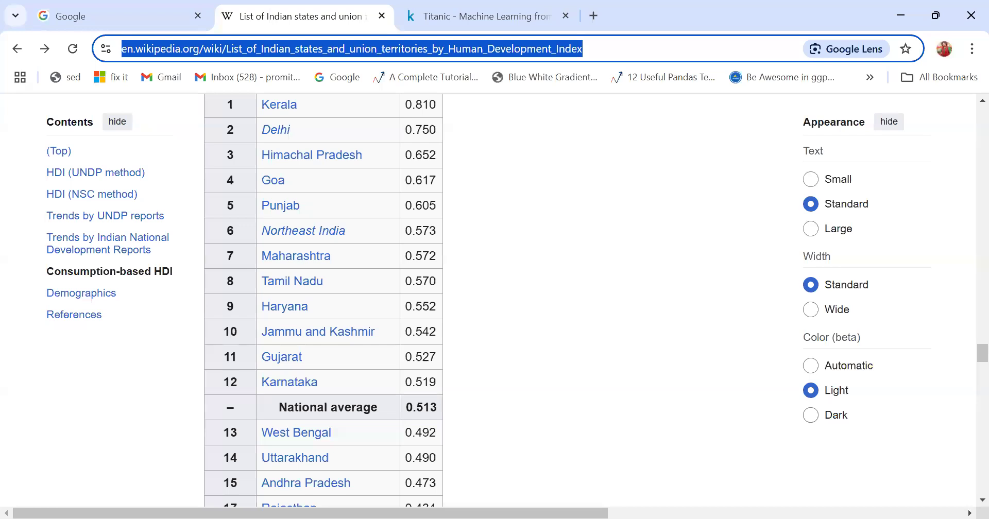
key(alt+Tab)
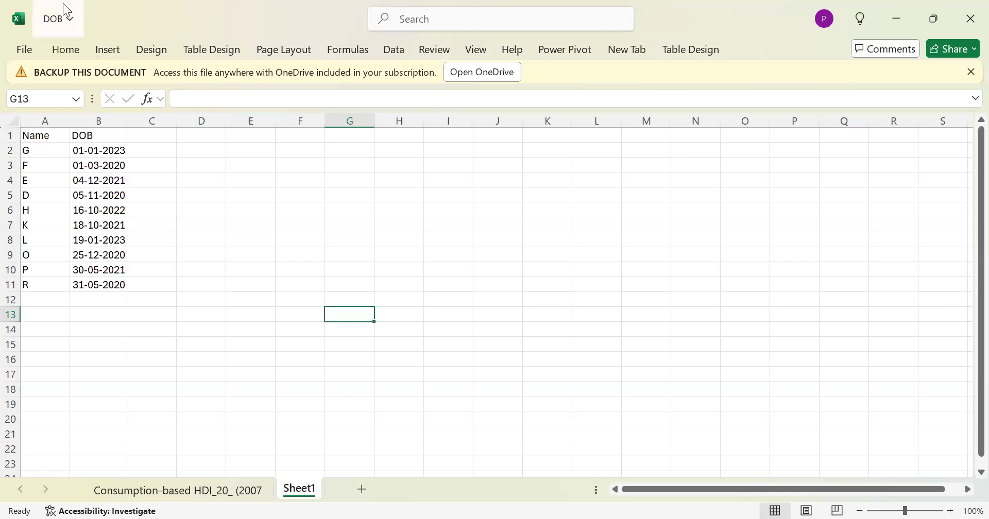
click(55, 149)
click(104, 150)
click(103, 181)
click(104, 196)
click(116, 286)
click(104, 163)
click(53, 162)
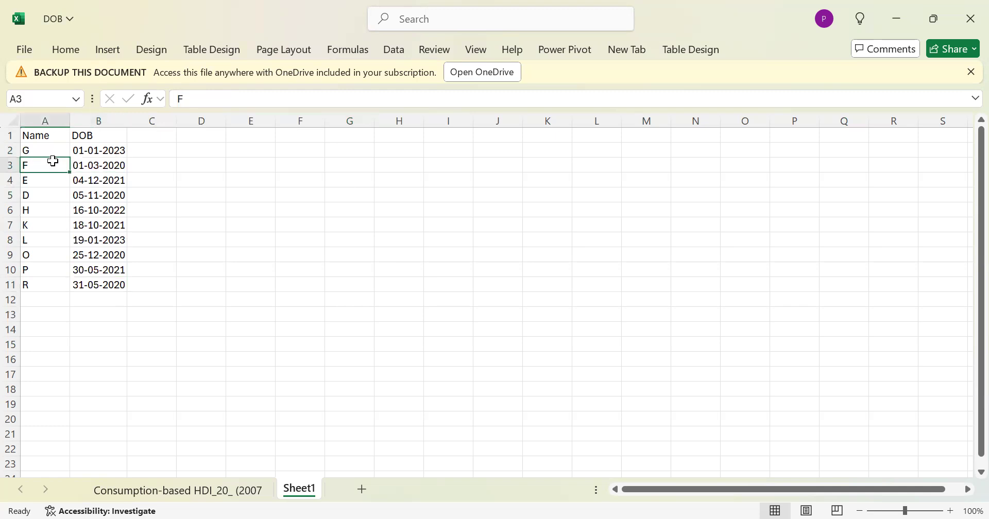
click(82, 154)
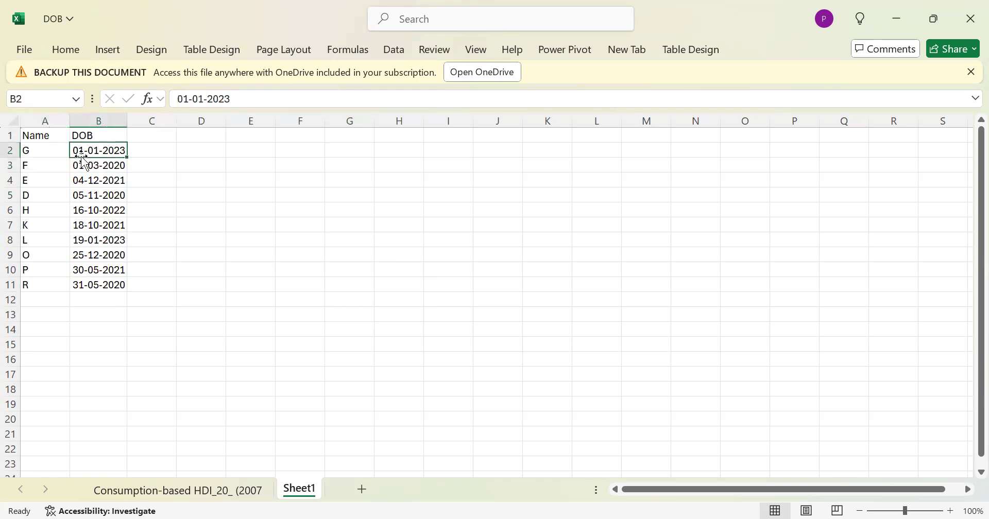
Import Sheet1 of DOB.xlsx as a new query and open it for transformation
click(394, 50)
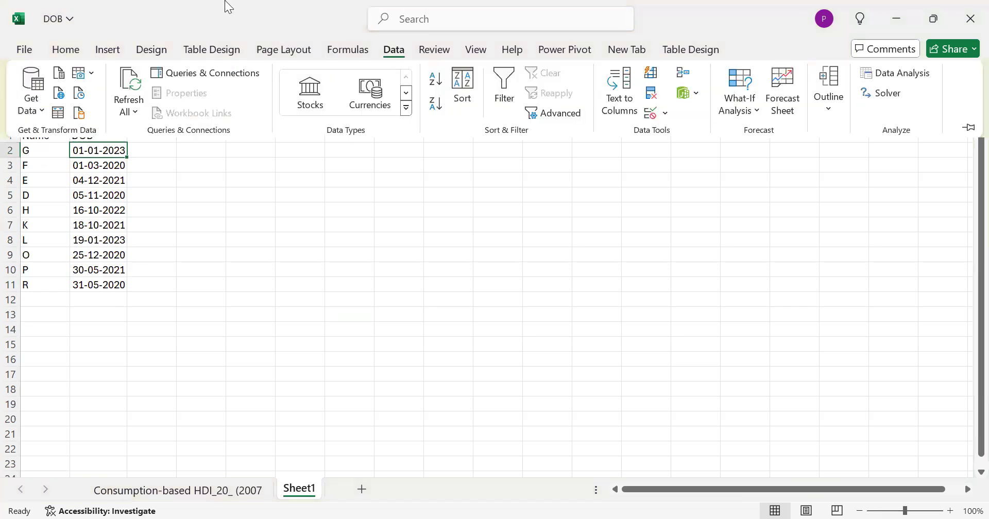
click(60, 78)
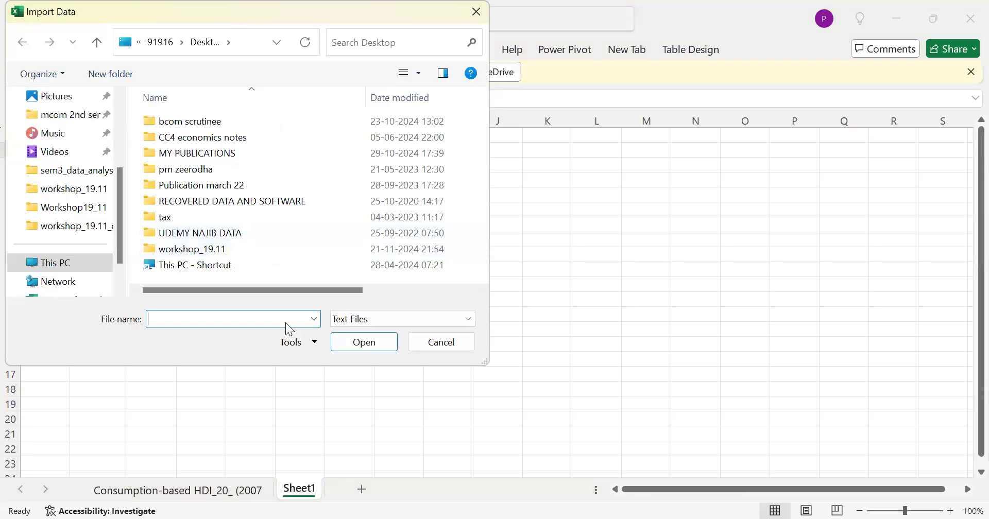
text(DO)
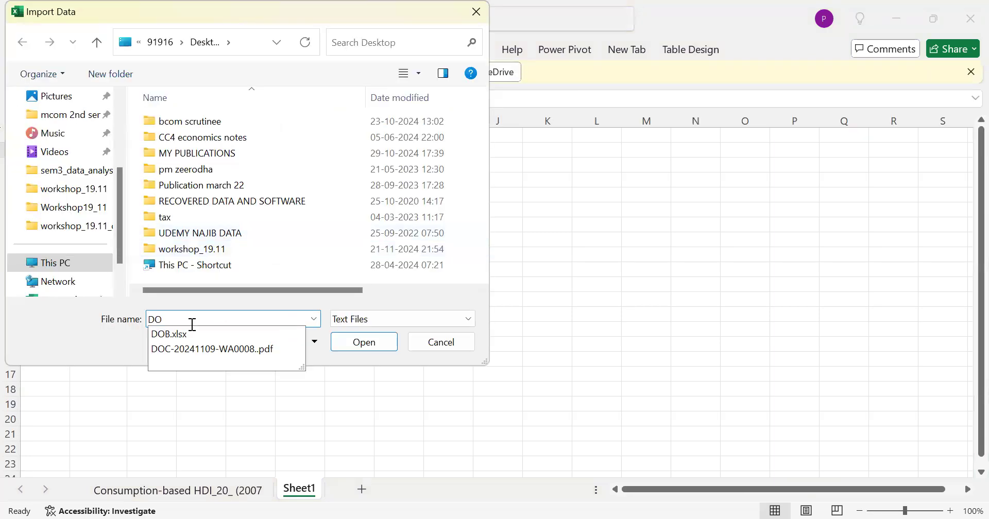
click(184, 335)
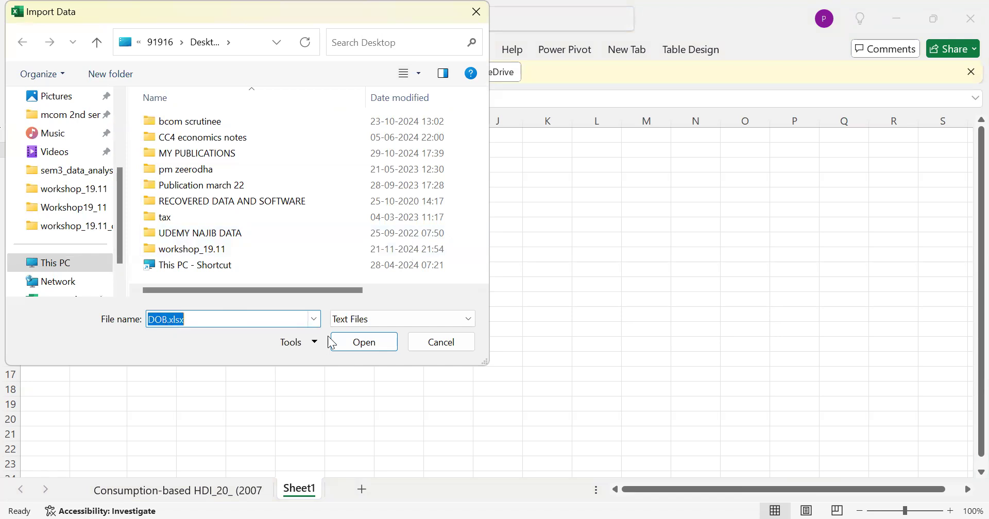
click(360, 342)
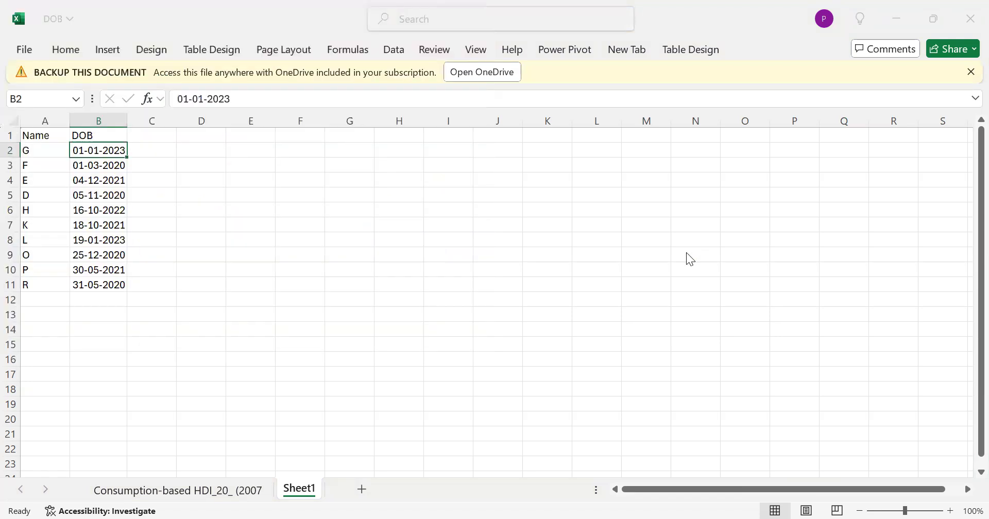
click(225, 192)
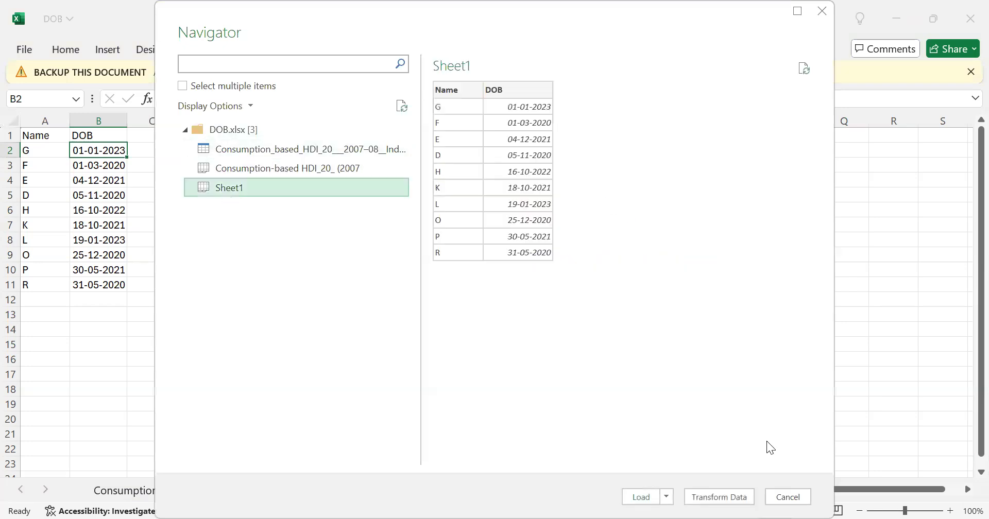
click(735, 497)
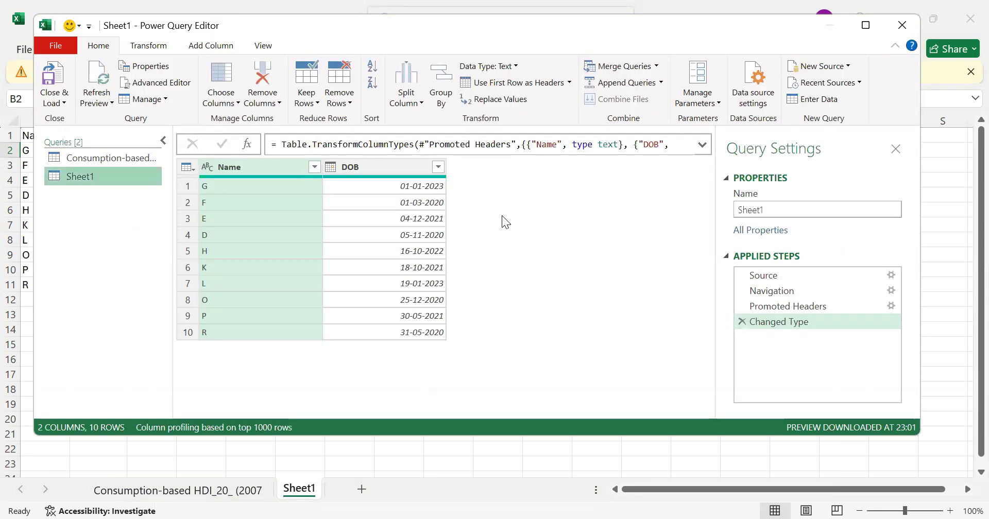
Add a column with the year extracted from the DOB column
click(408, 168)
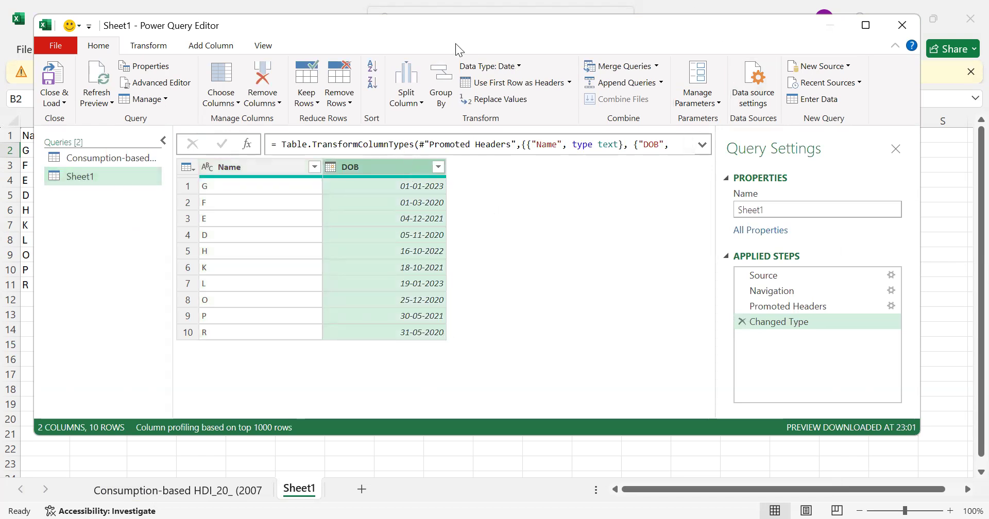
click(162, 53)
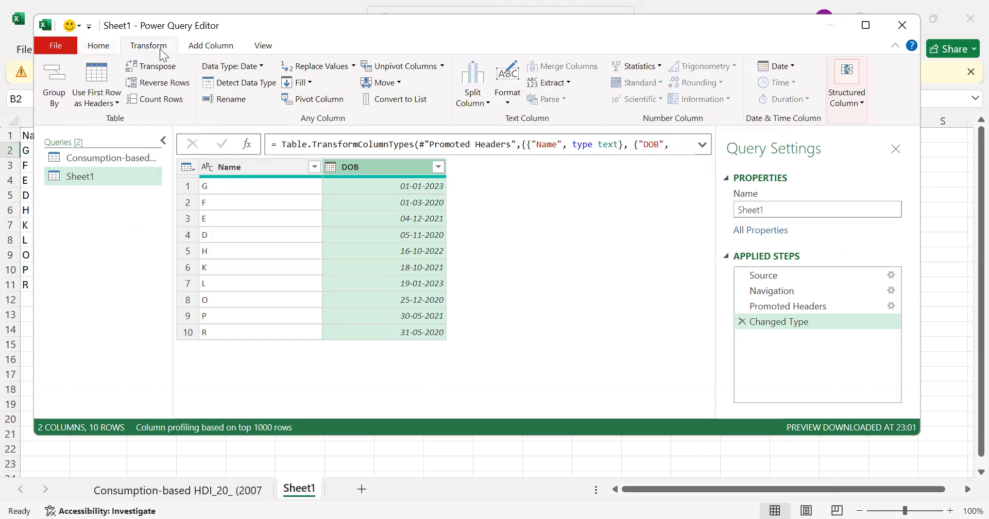
click(200, 44)
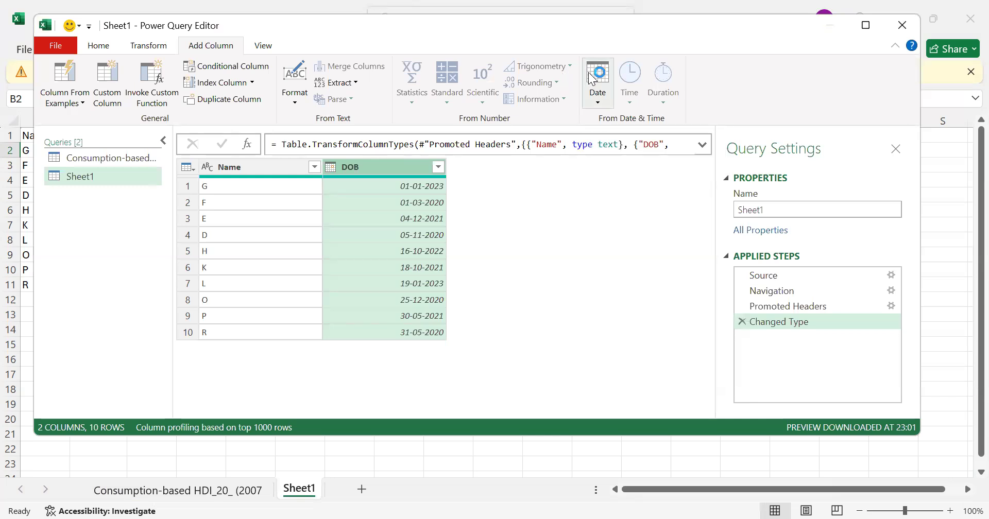
click(607, 99)
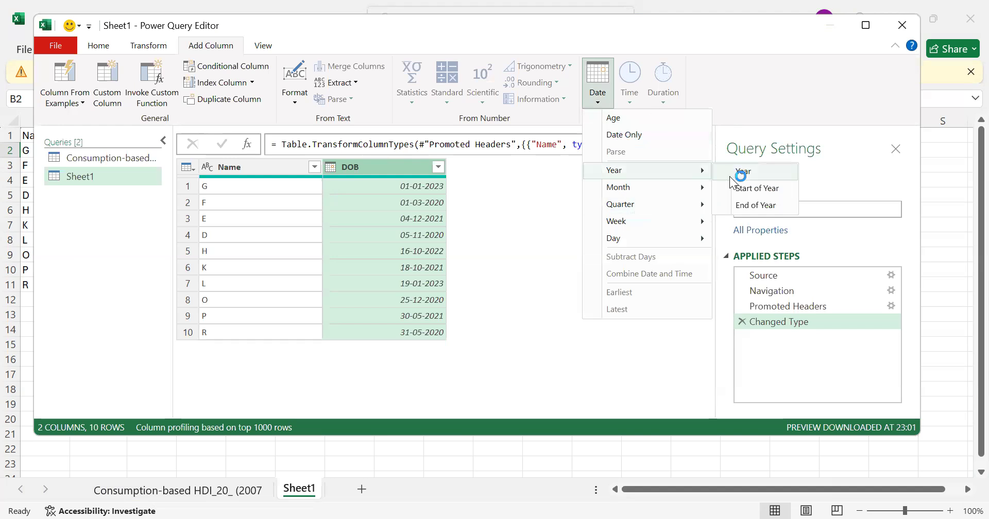
click(744, 173)
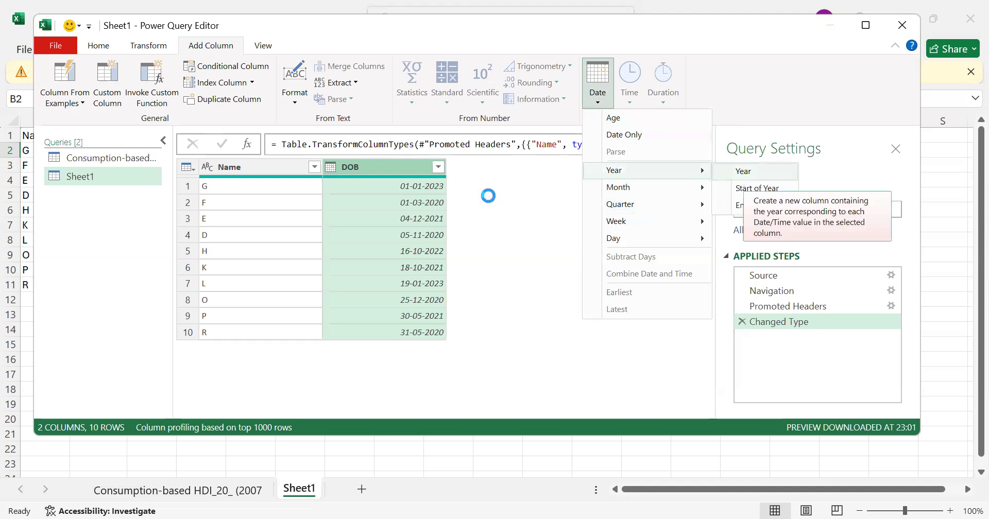
Add a column with the month number extracted from the DOB column
click(401, 170)
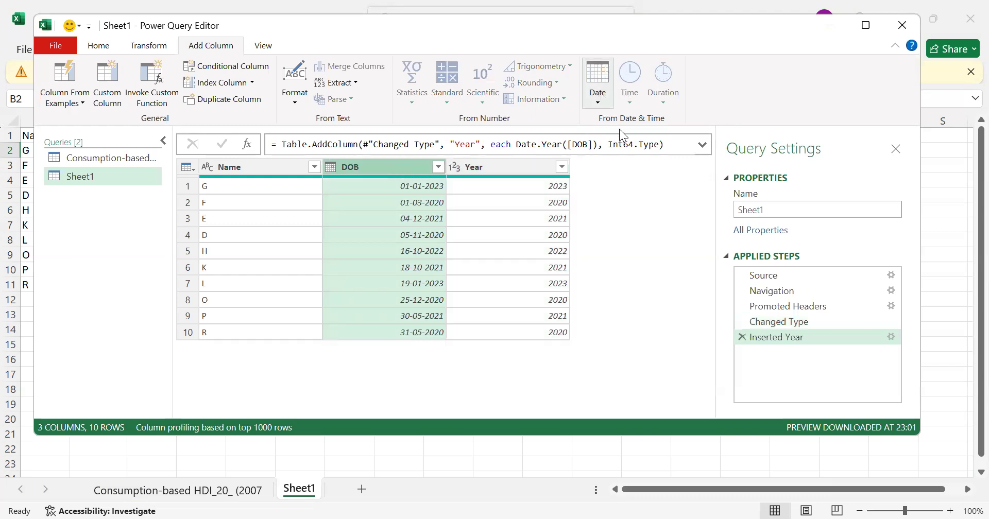
click(597, 85)
mouse_move(632, 186)
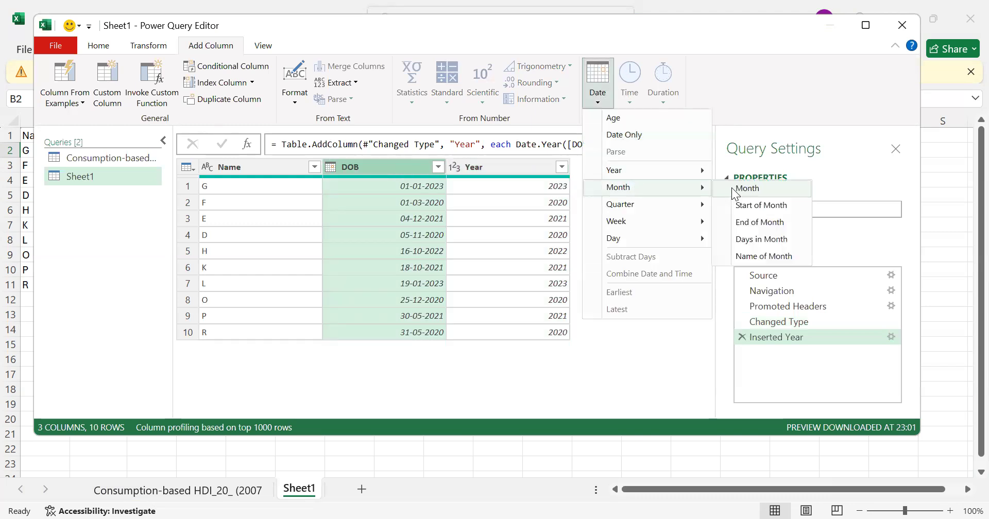
click(747, 189)
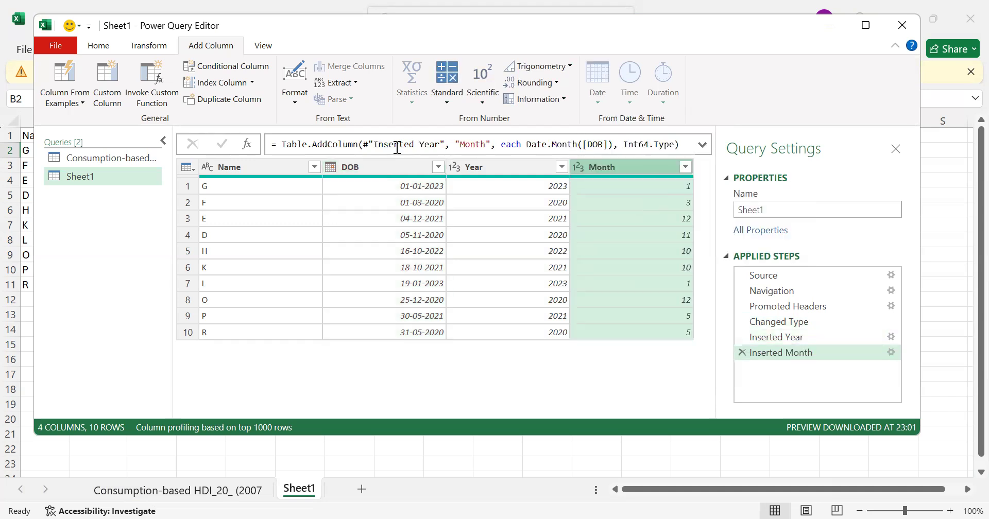
Add a Quarter of Year column based on the DOB dates
click(377, 165)
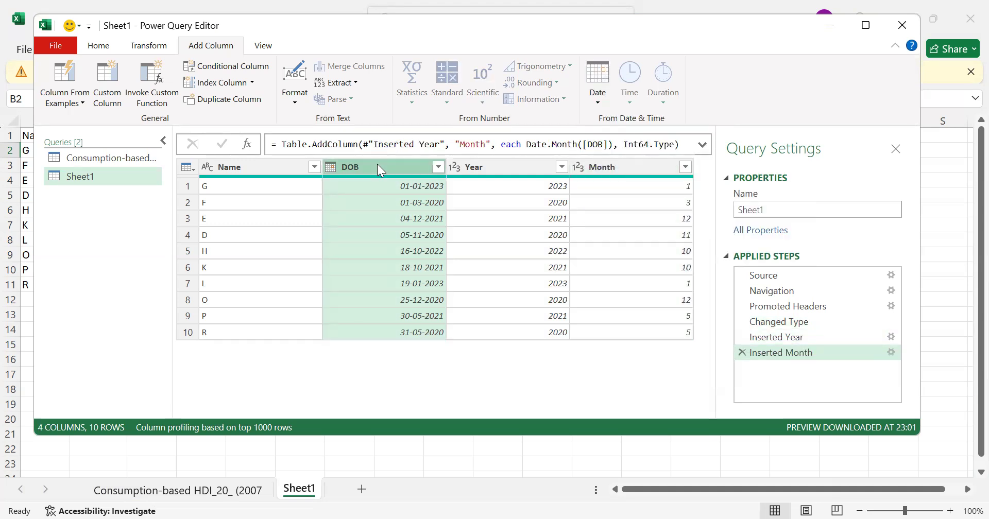
click(604, 105)
mouse_move(634, 206)
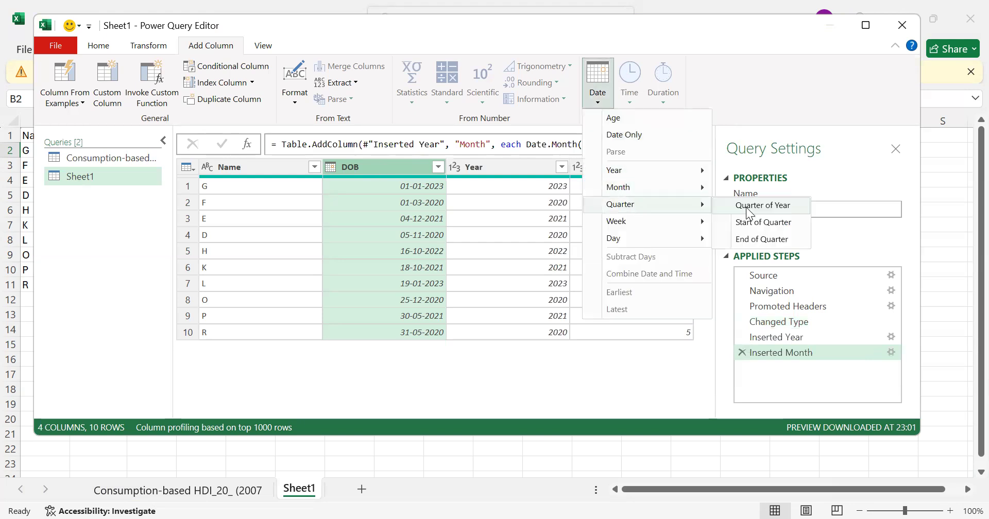
click(747, 208)
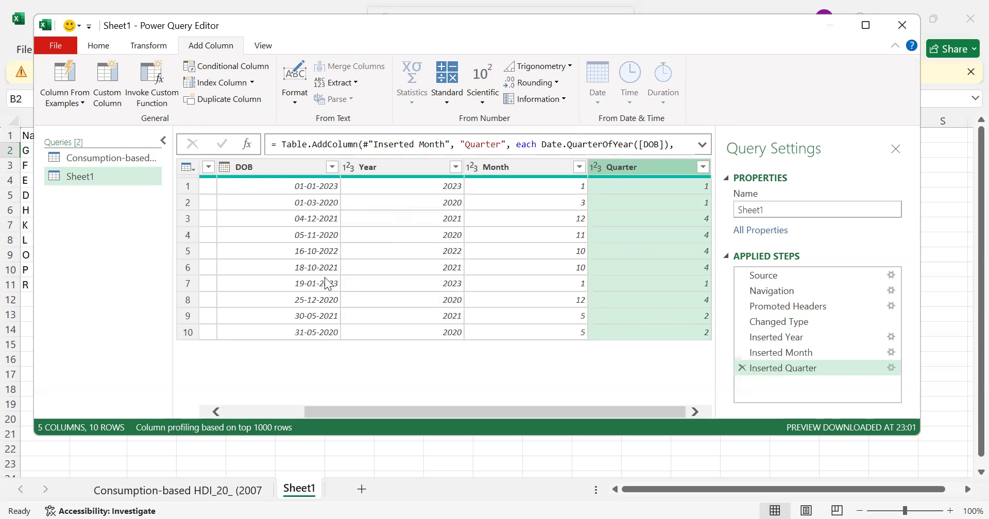
Check the quarter values against the dates and add a Week of Year column from DOB
click(333, 320)
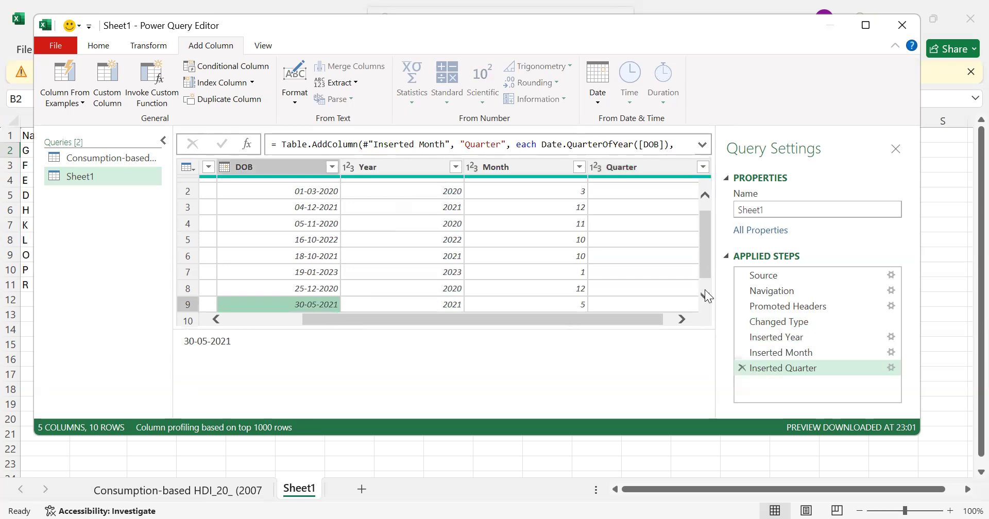
click(705, 294)
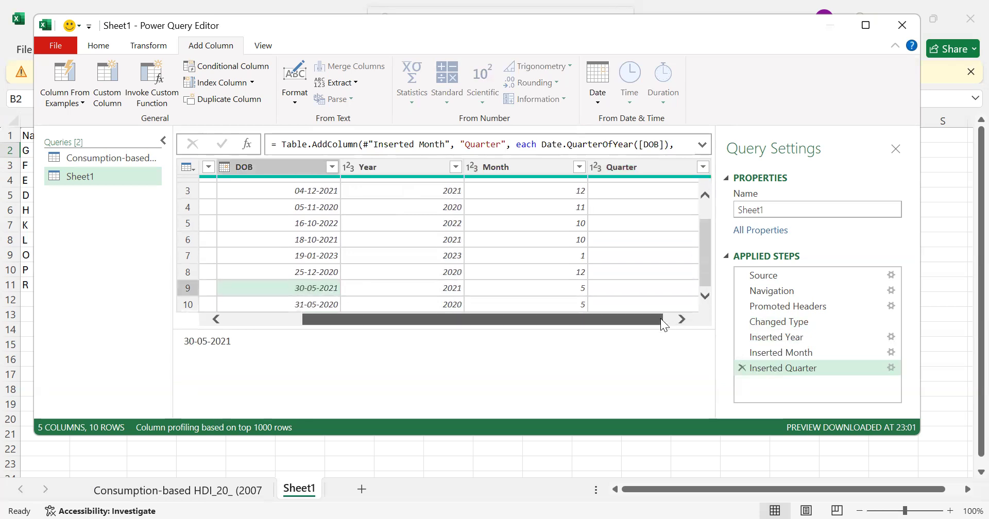
click(676, 319)
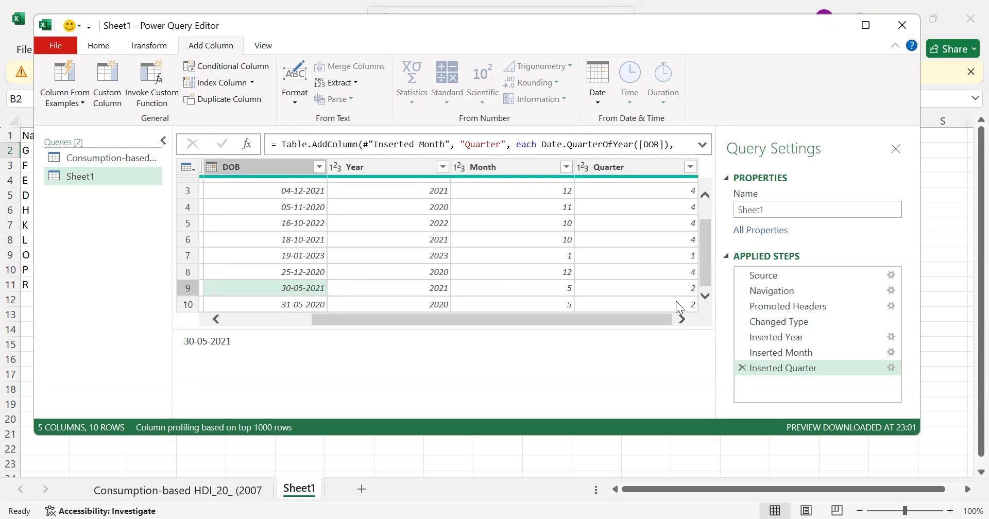
click(704, 195)
click(704, 195)
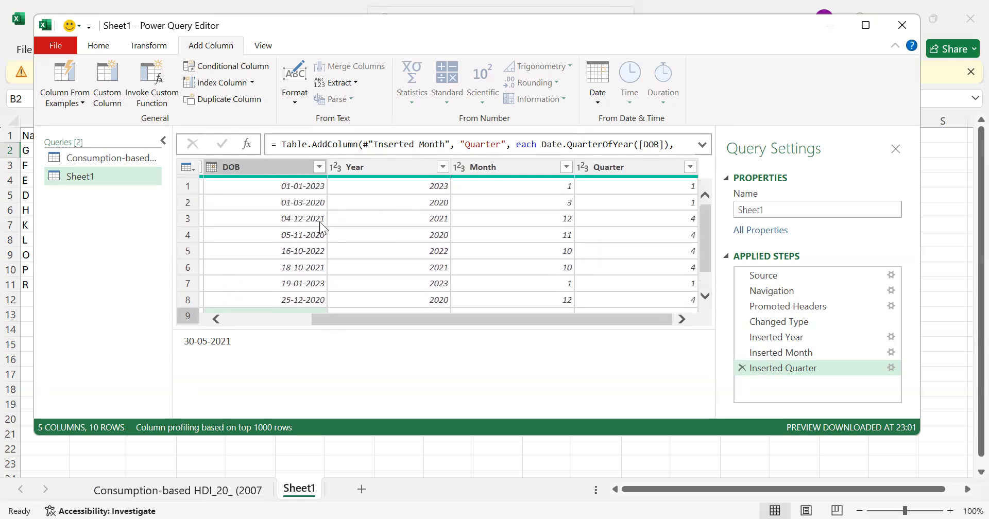
click(271, 168)
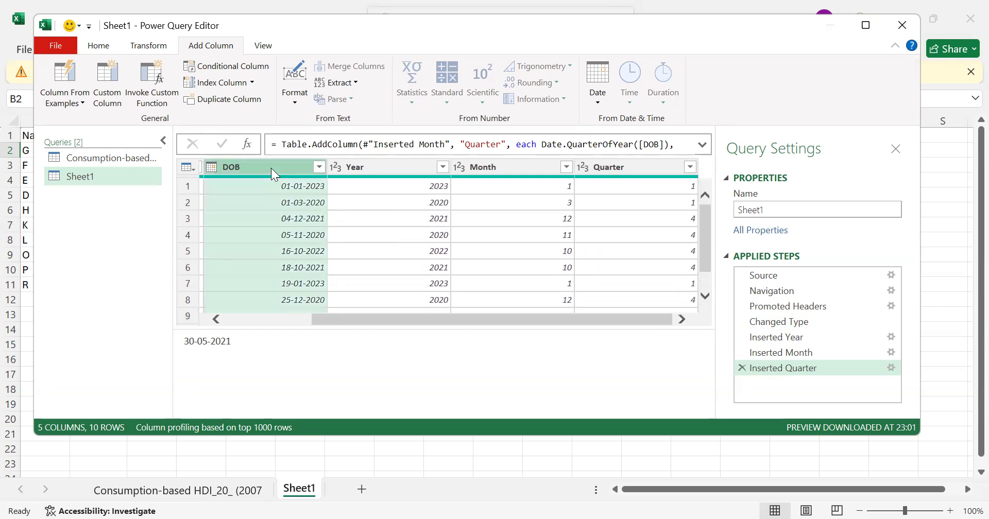
click(597, 97)
mouse_move(625, 221)
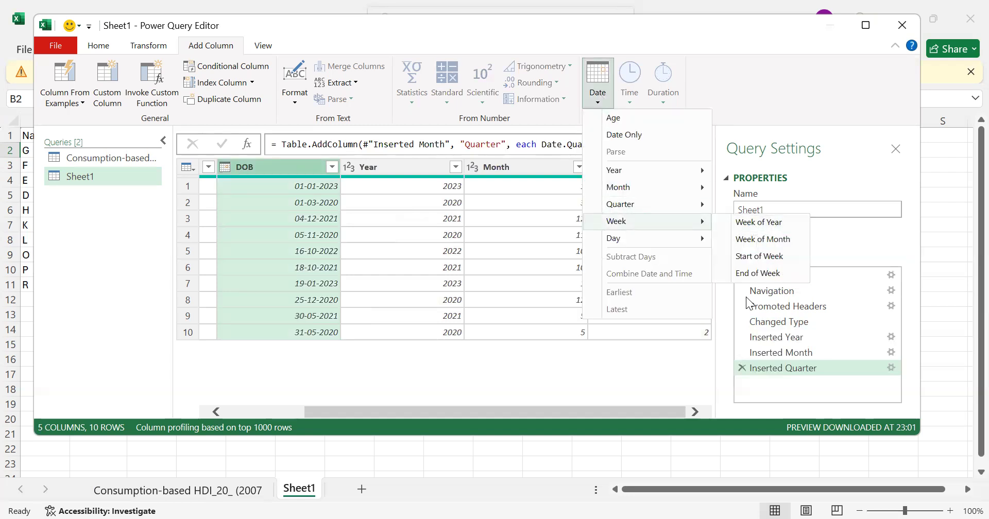
click(772, 222)
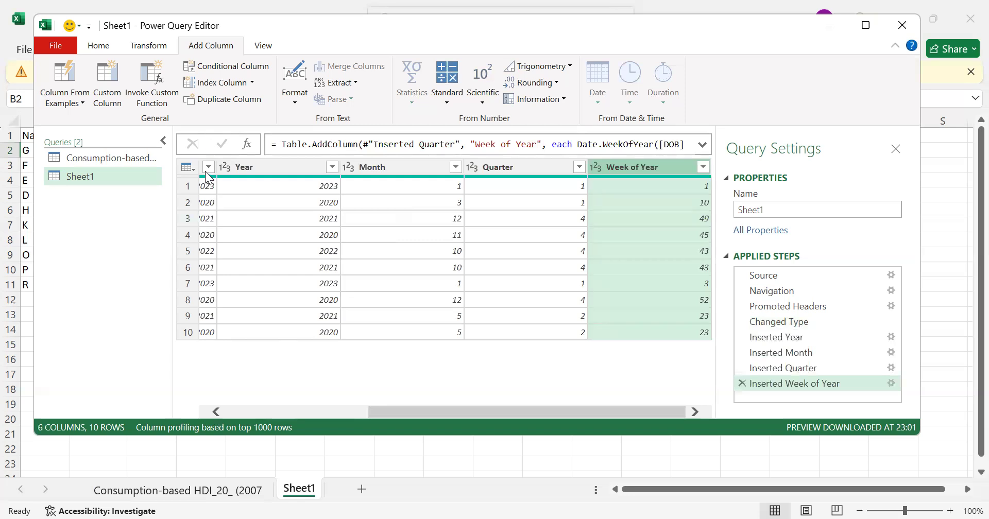
Add an Age column calculated from the DOB column
click(361, 411)
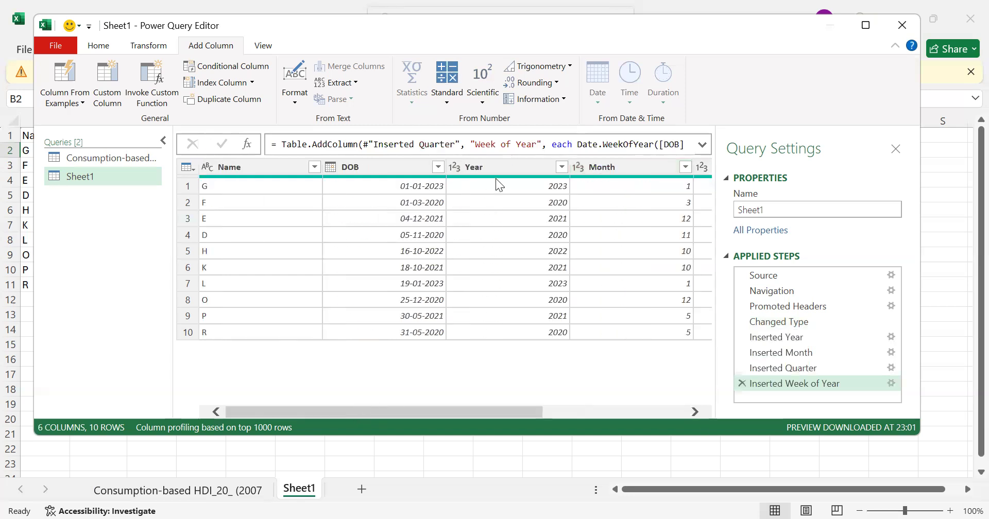
click(407, 166)
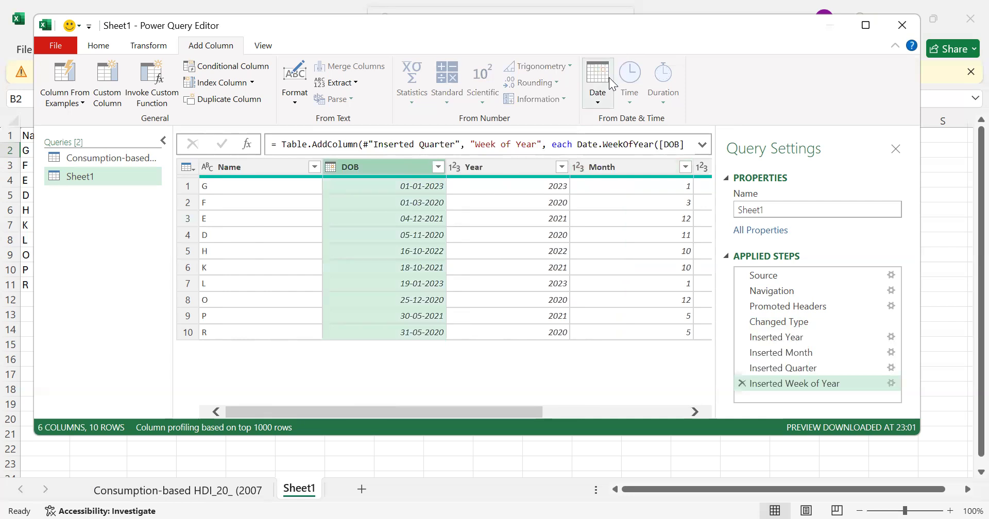
click(612, 101)
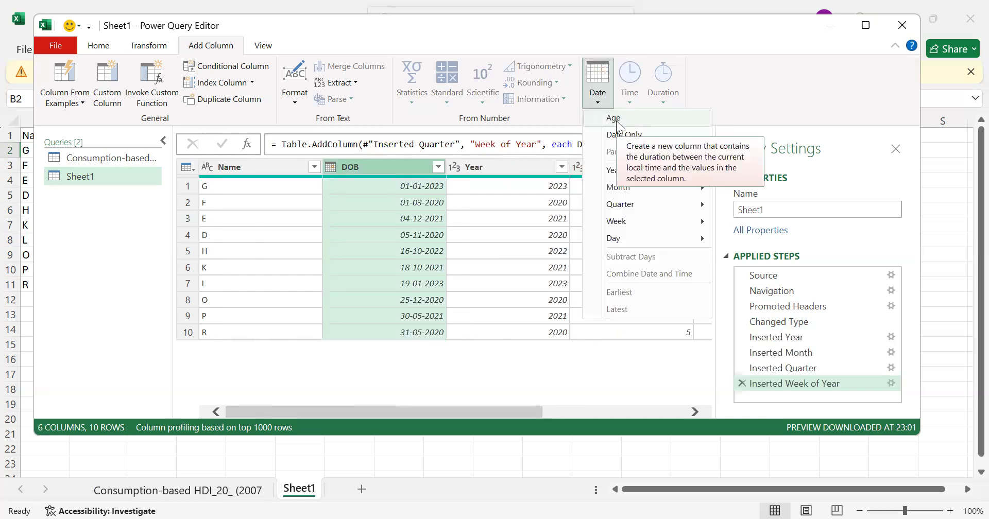
click(615, 121)
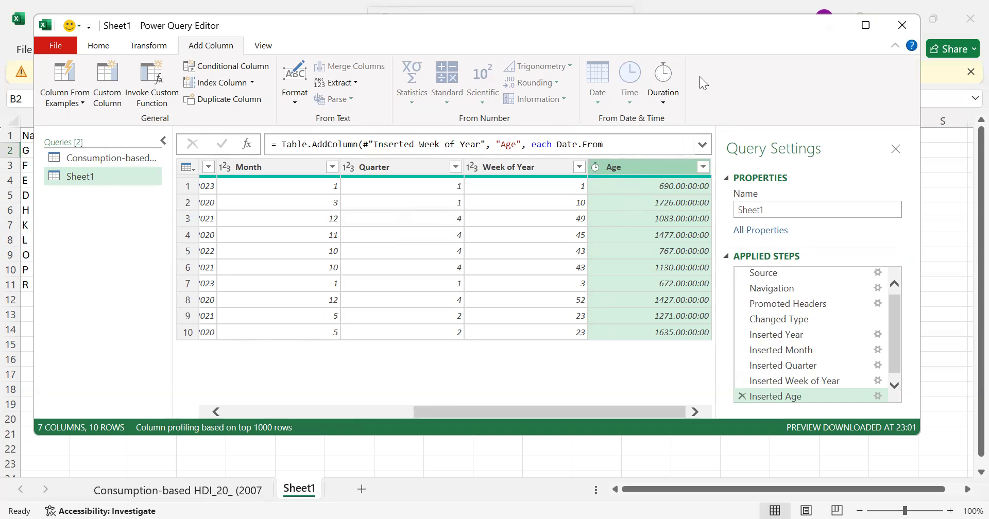
Add a Total Years column calculated from the durations in the Age column
click(669, 93)
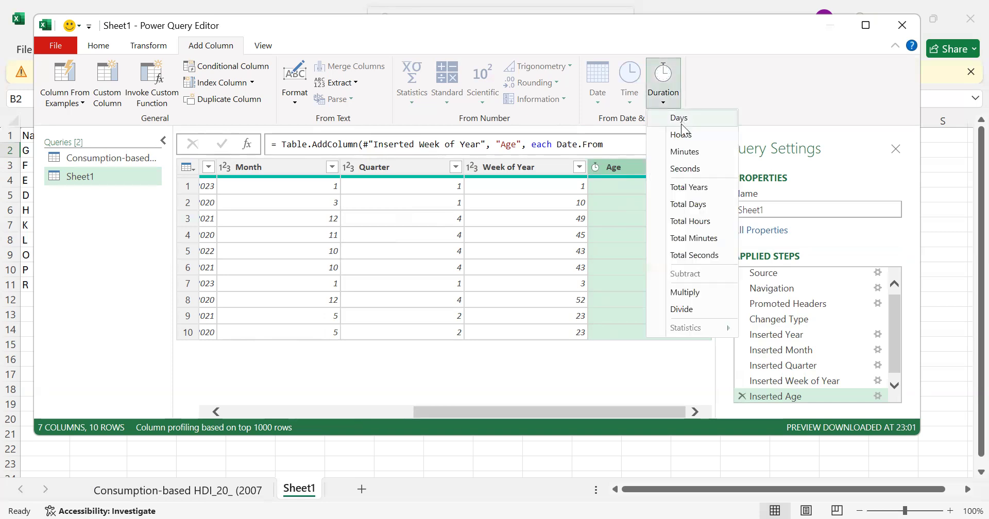
click(700, 188)
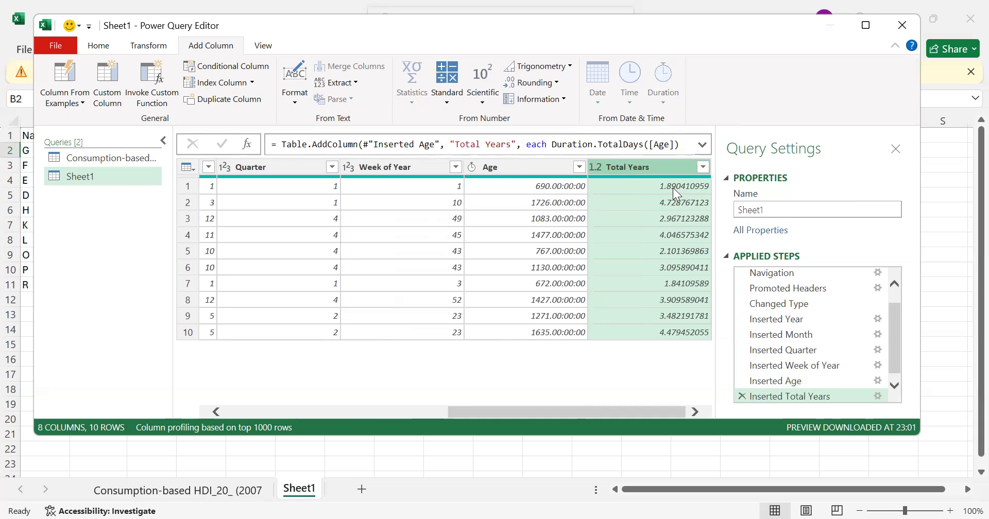
Compare the Total Years values with the DOB dates, inspecting the first row's value and the full record of row 8
click(375, 411)
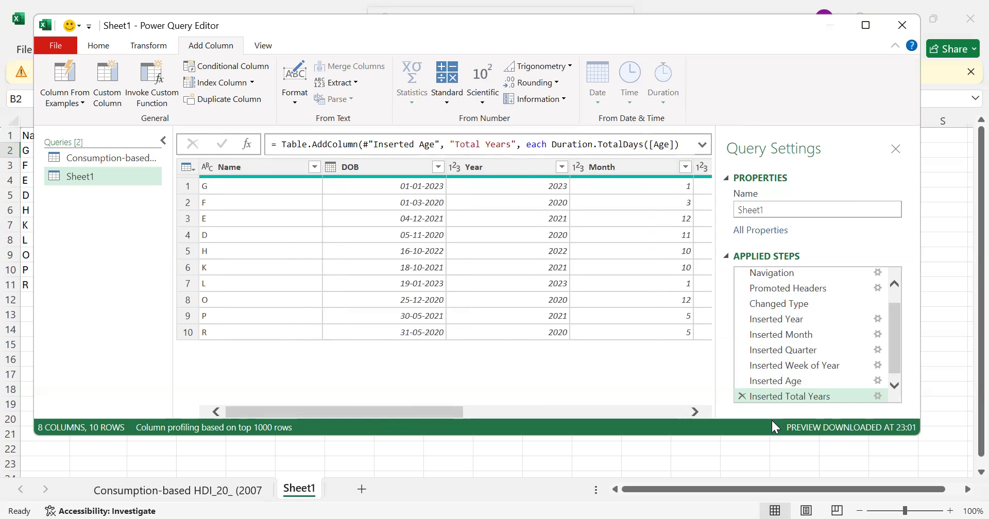
click(661, 408)
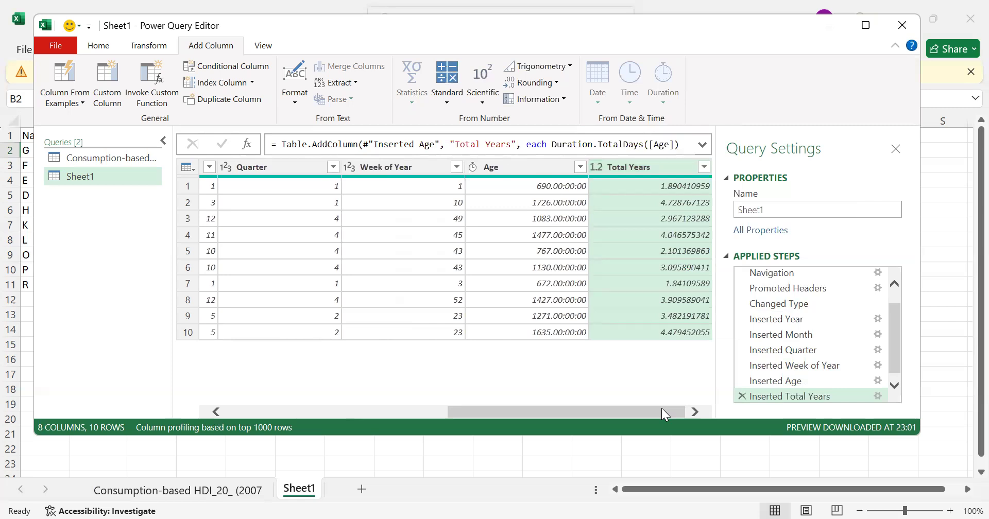
click(686, 186)
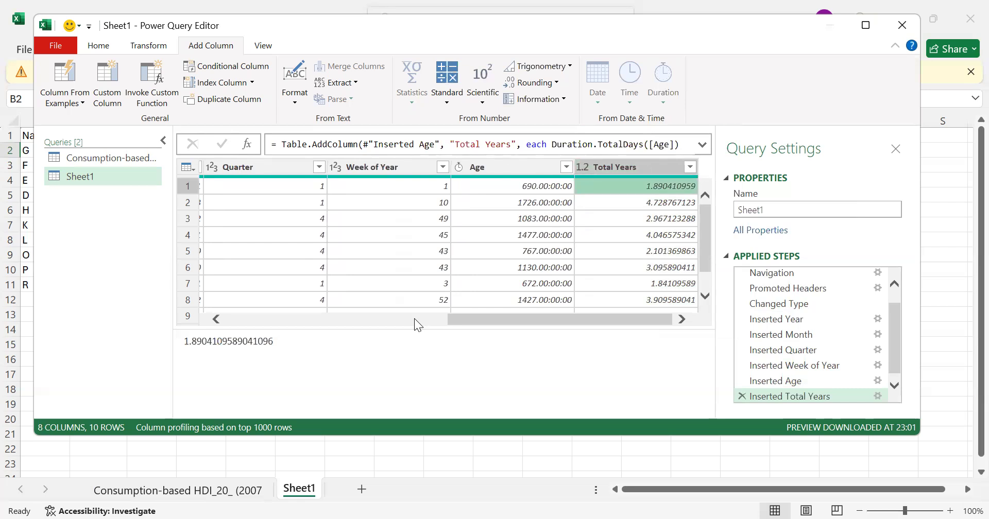
click(388, 323)
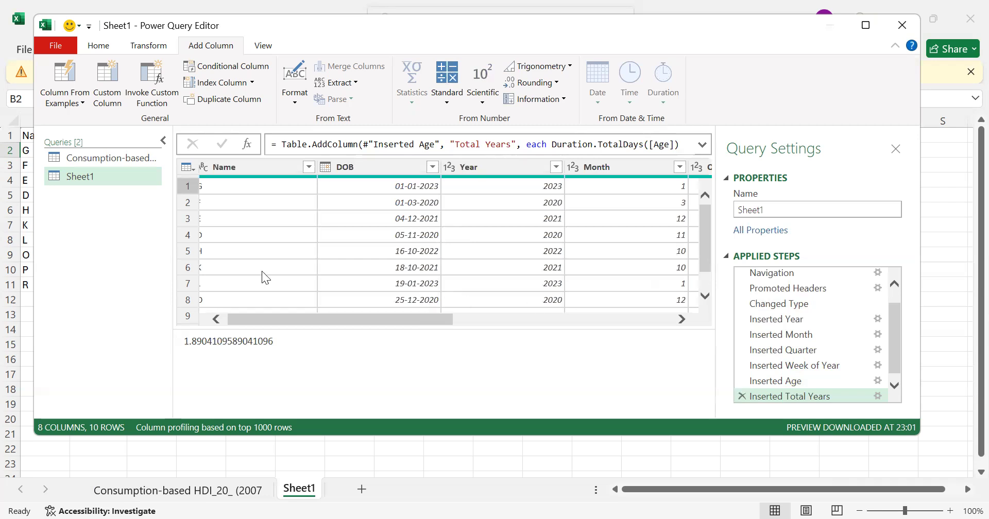
click(195, 299)
click(683, 319)
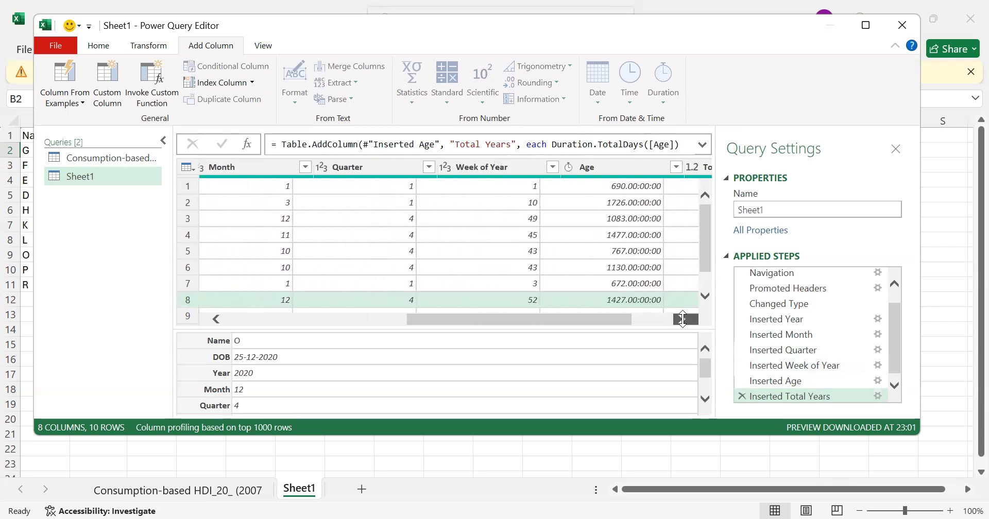
click(682, 319)
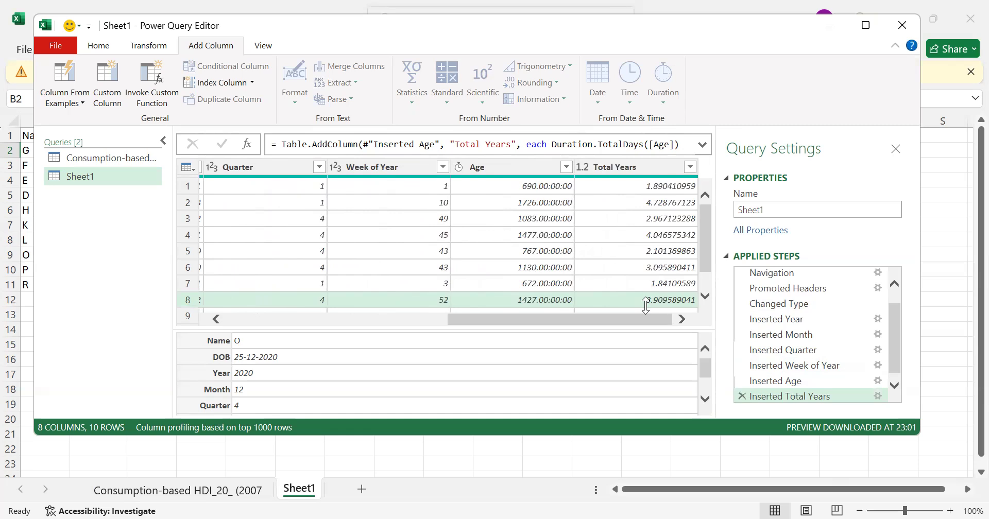
click(312, 317)
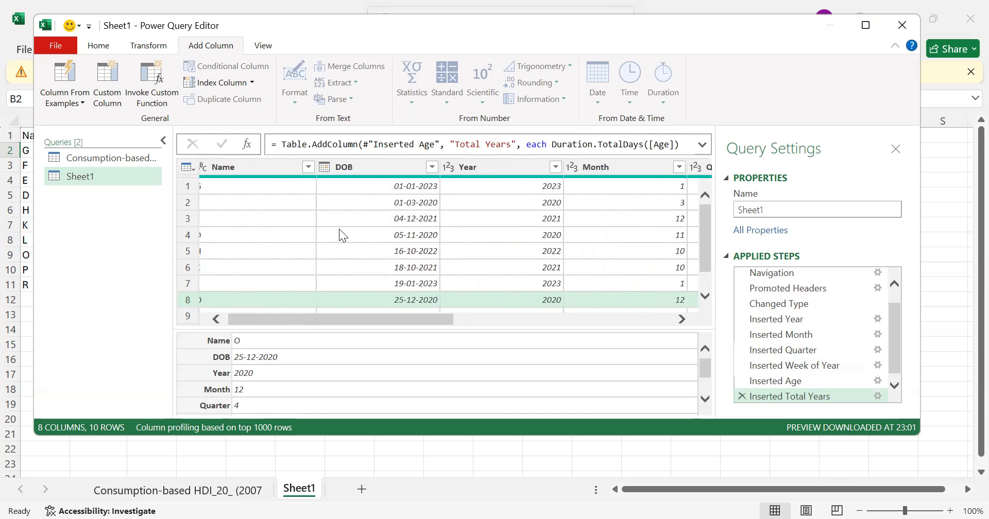
click(649, 315)
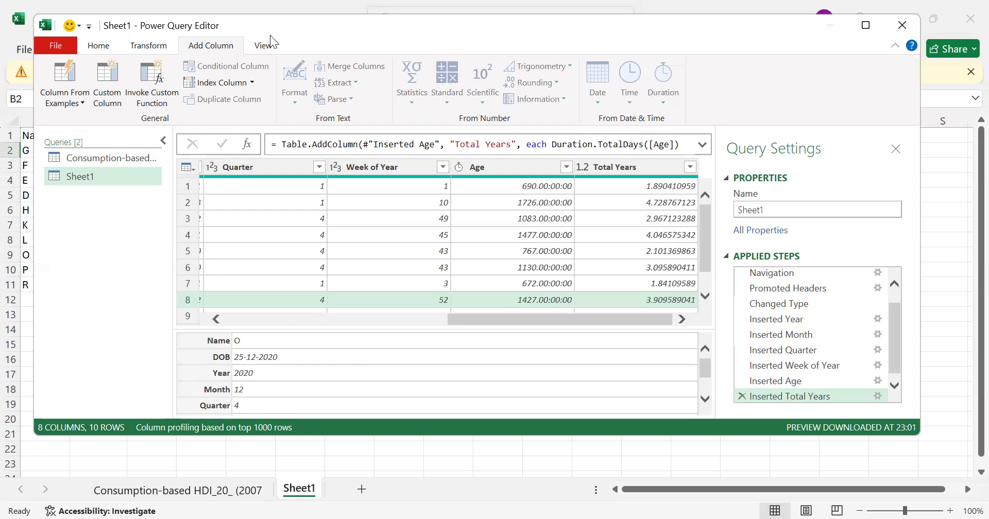
click(264, 51)
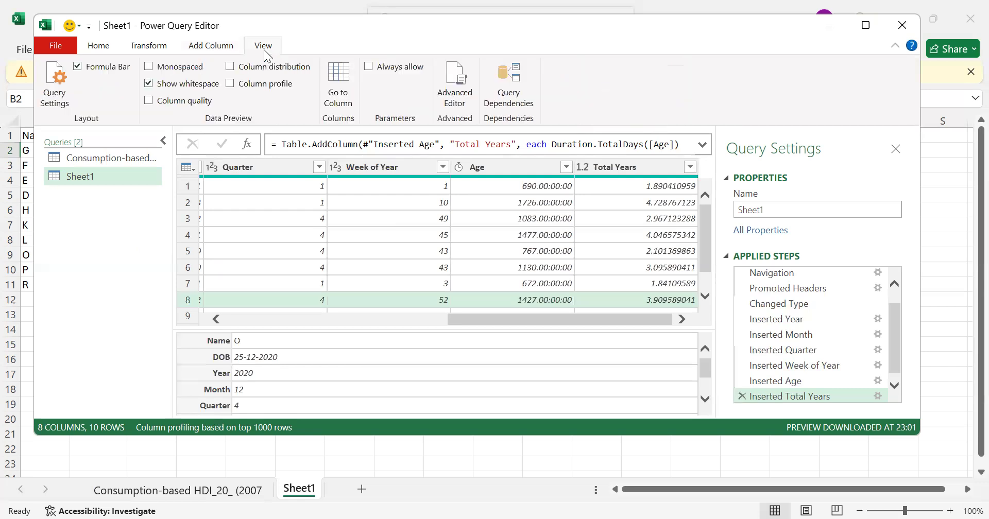
click(204, 48)
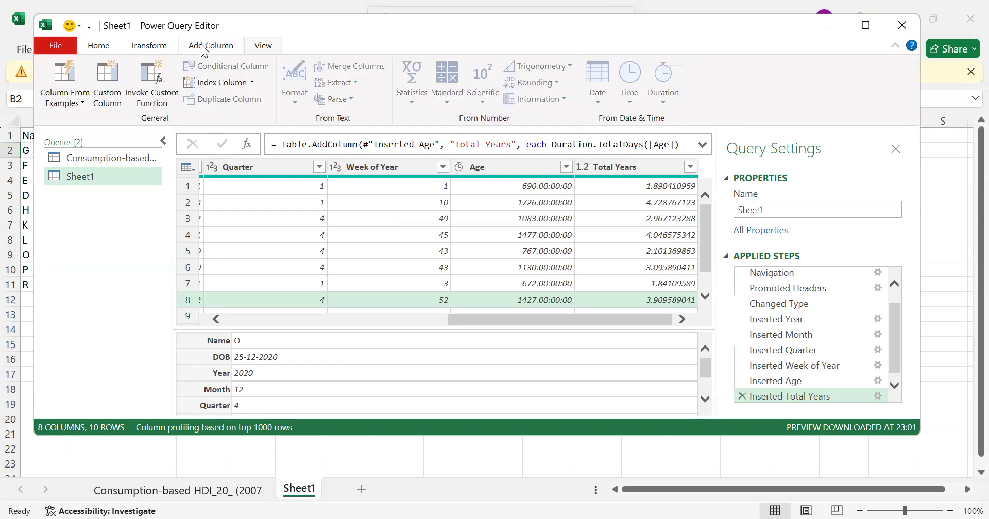
click(150, 47)
click(97, 47)
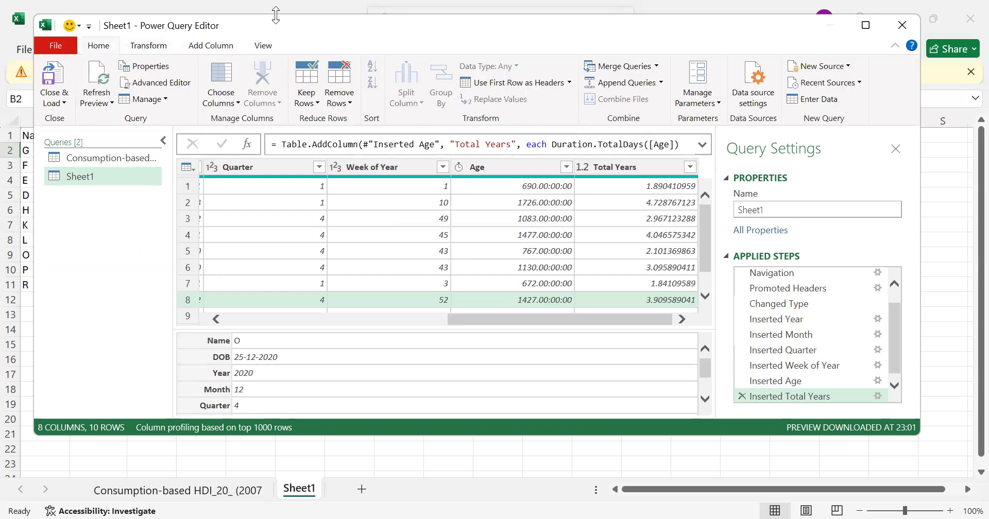
click(267, 50)
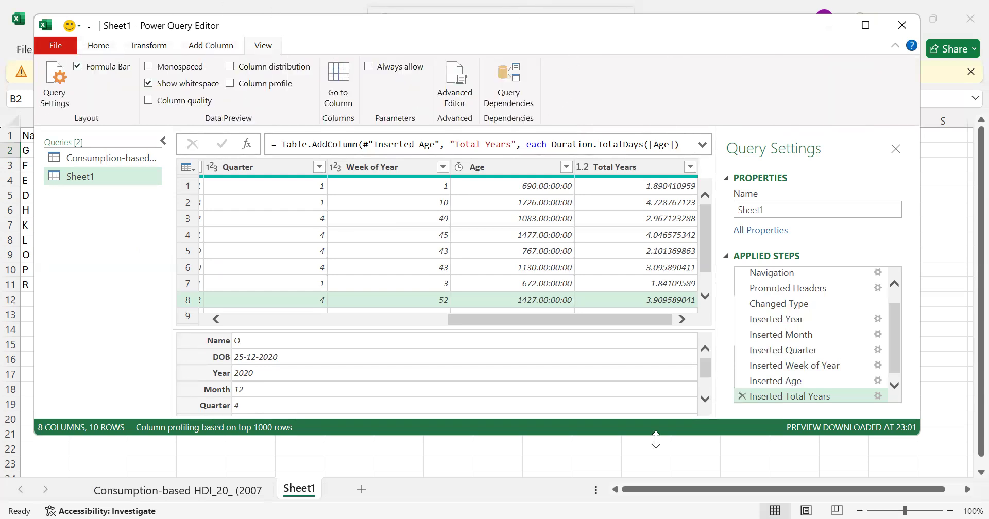